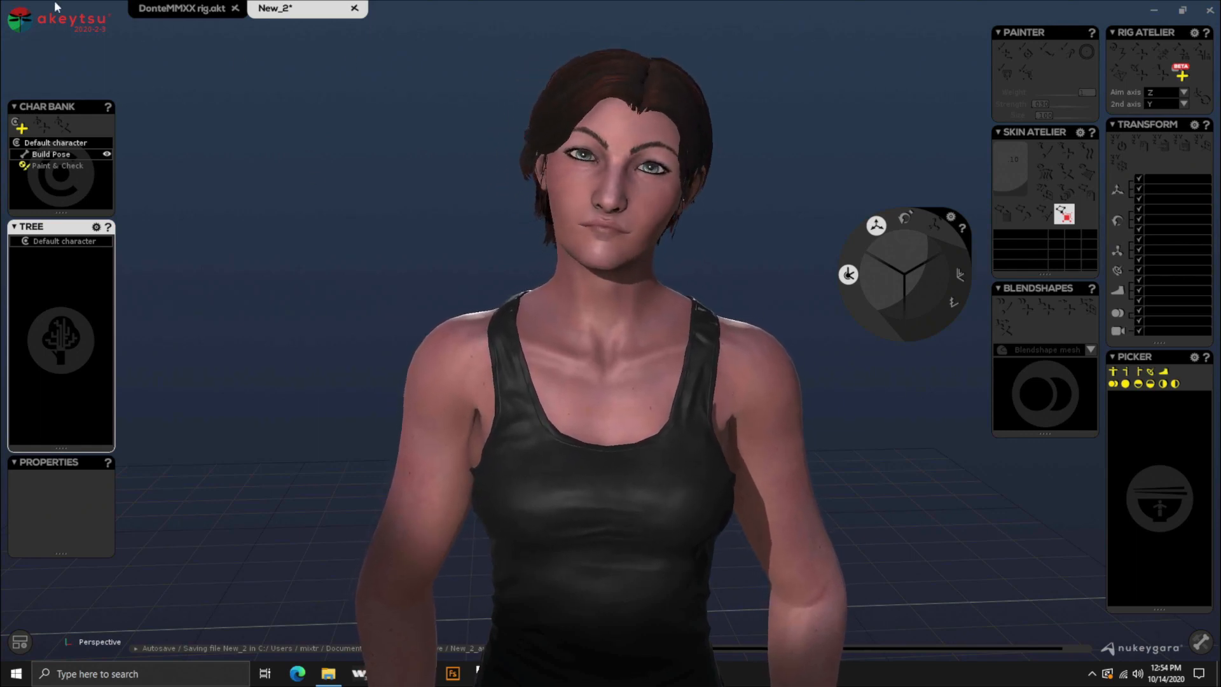
Import the Donte_MMXX body model into the scene.
{"action": "left_click", "coordinate": [18, 25]}
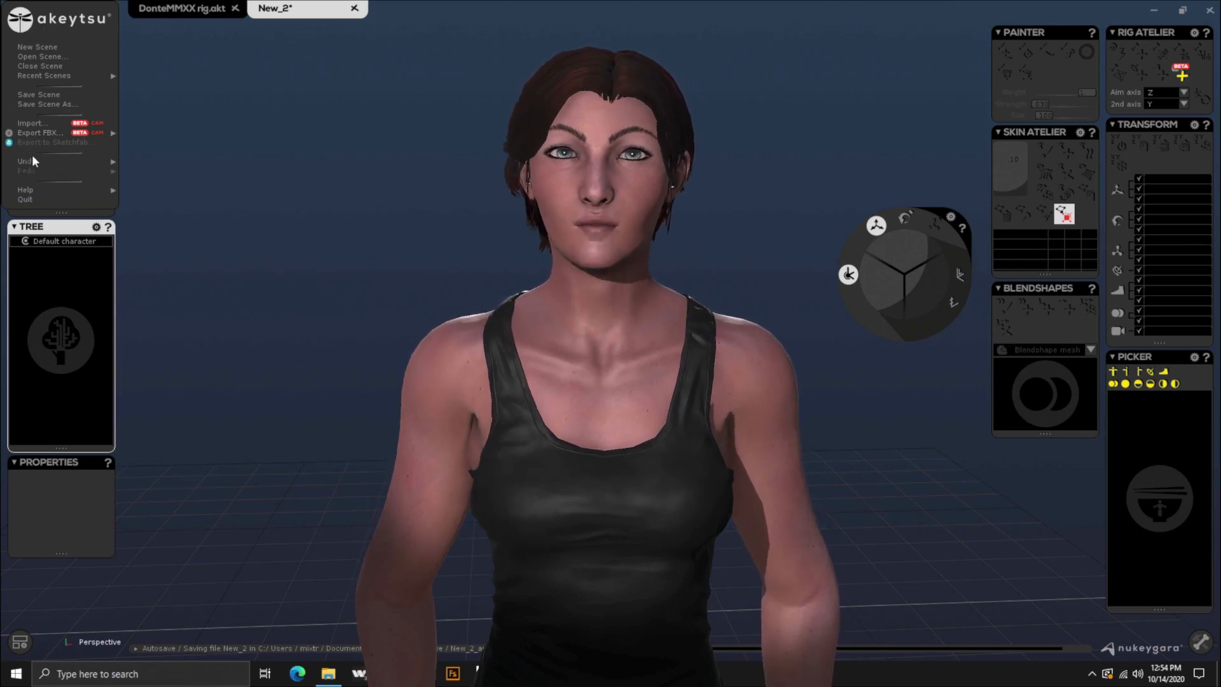
{"action": "left_click", "coordinate": [31, 122]}
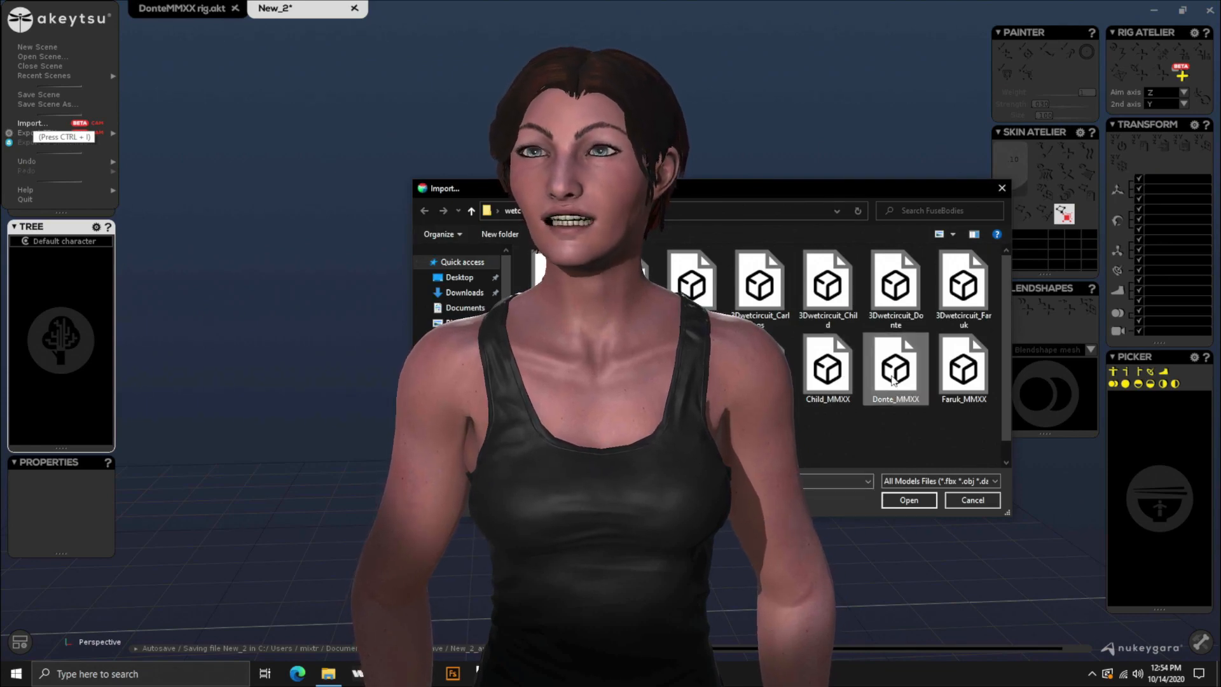
{"action": "double_click", "coordinate": [892, 380]}
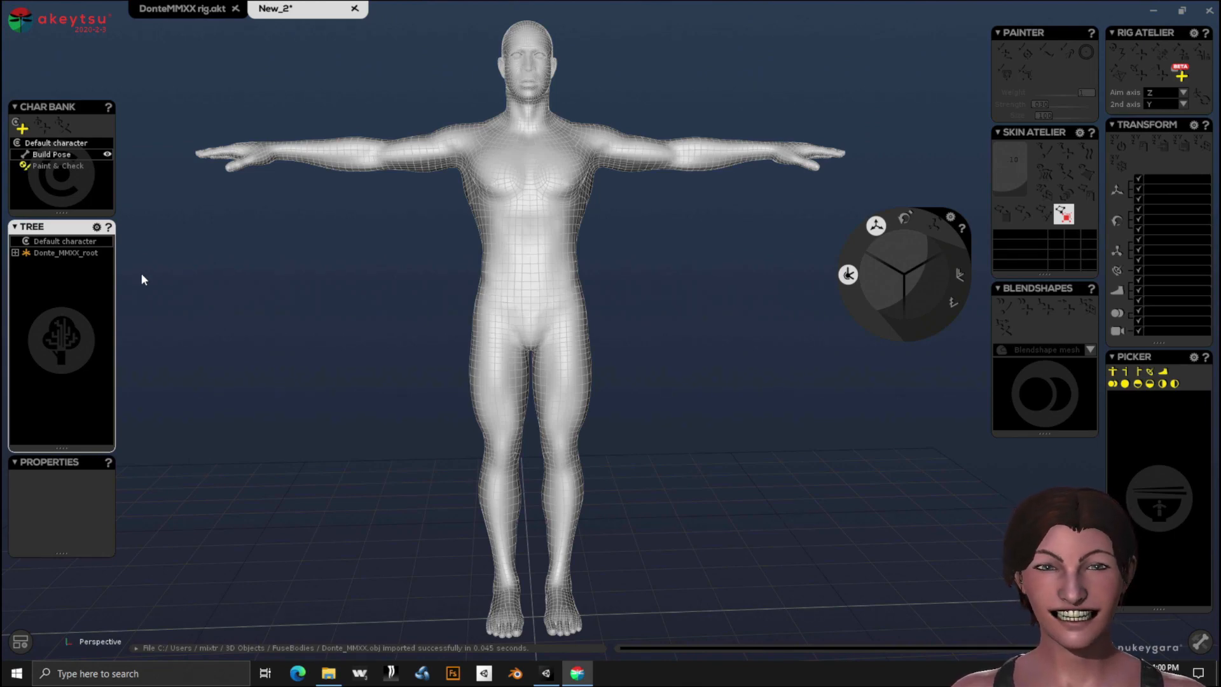
Select the Eyelashes, Eyes, FemaleFitA_Body1 and Teeth meshes under Donte_MMXX_root and open Auto Rig for them.
{"action": "mouse_move", "coordinate": [112, 273]}
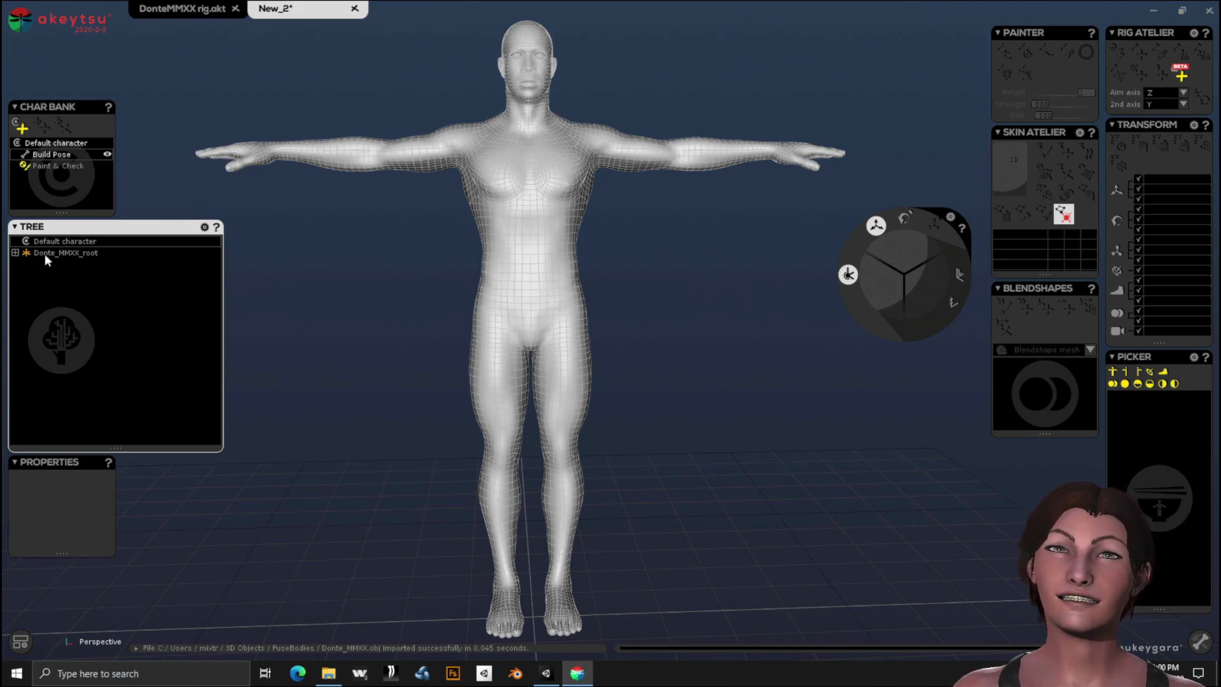
{"action": "left_click", "coordinate": [45, 253]}
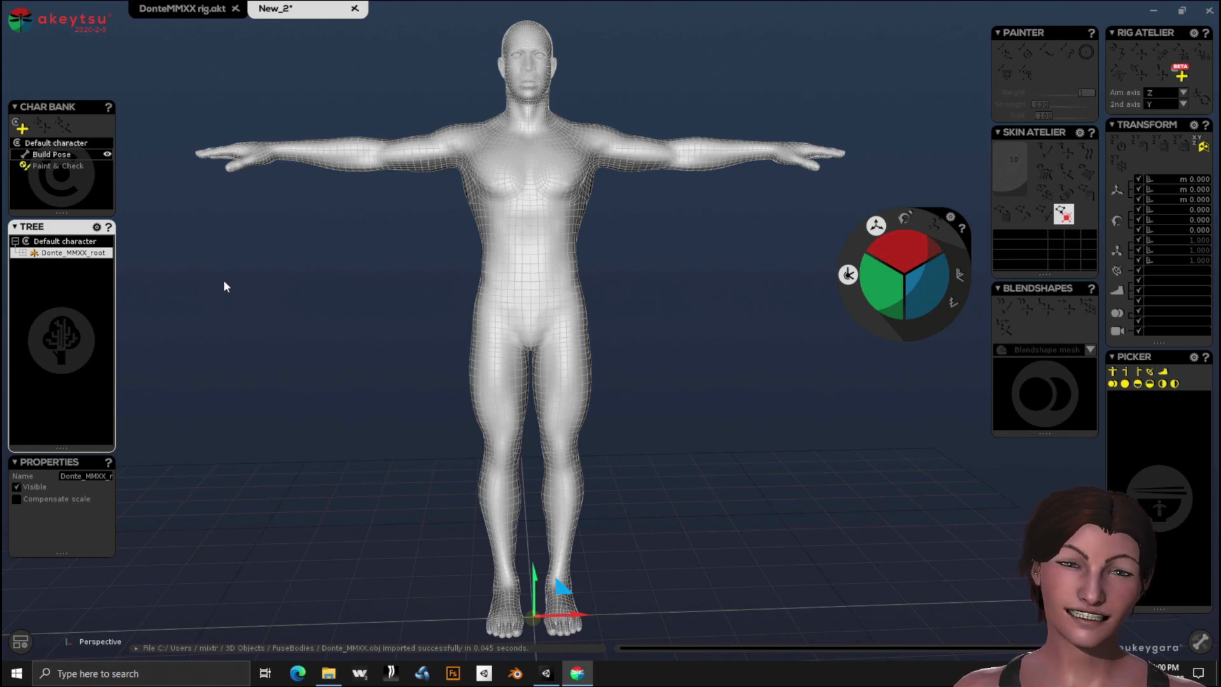
{"action": "left_click", "coordinate": [40, 151]}
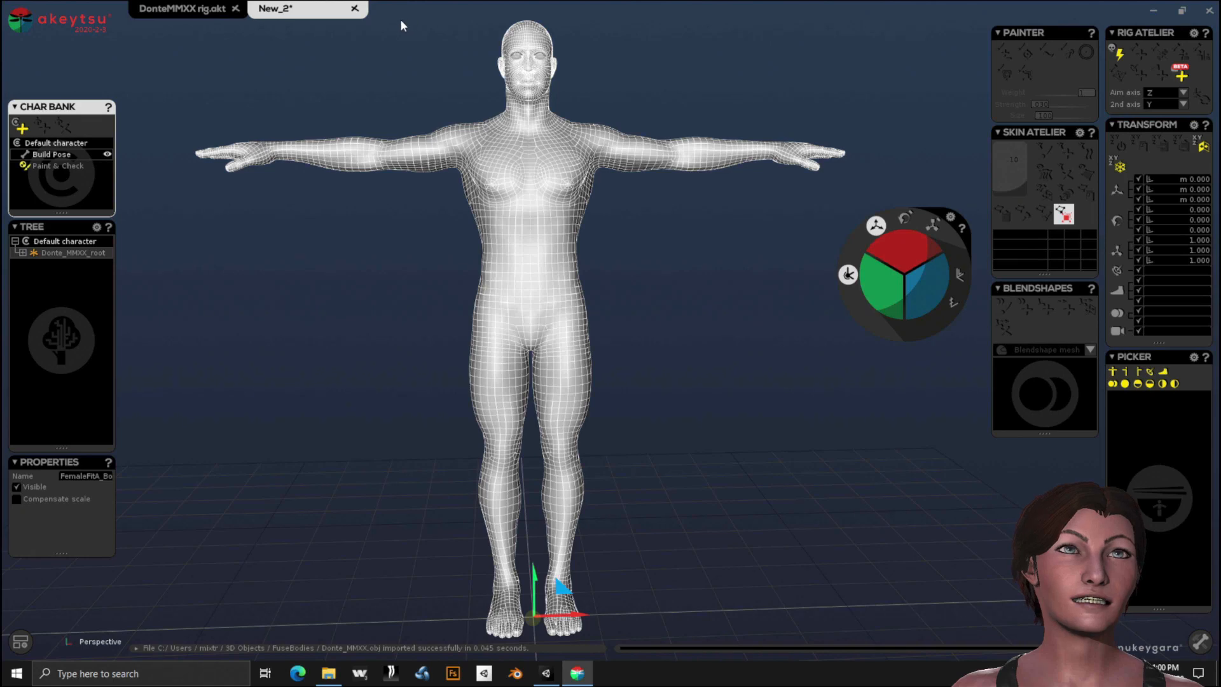
{"action": "mouse_move", "coordinate": [401, 25]}
{"action": "right_mouse_down"}
{"action": "mouse_move", "coordinate": [450, 117]}
{"action": "mouse_move", "coordinate": [630, 302]}
{"action": "mouse_move", "coordinate": [498, 191]}
{"action": "mouse_move", "coordinate": [401, 46]}
{"action": "right_mouse_up"}
{"action": "mouse_move", "coordinate": [21, 356]}
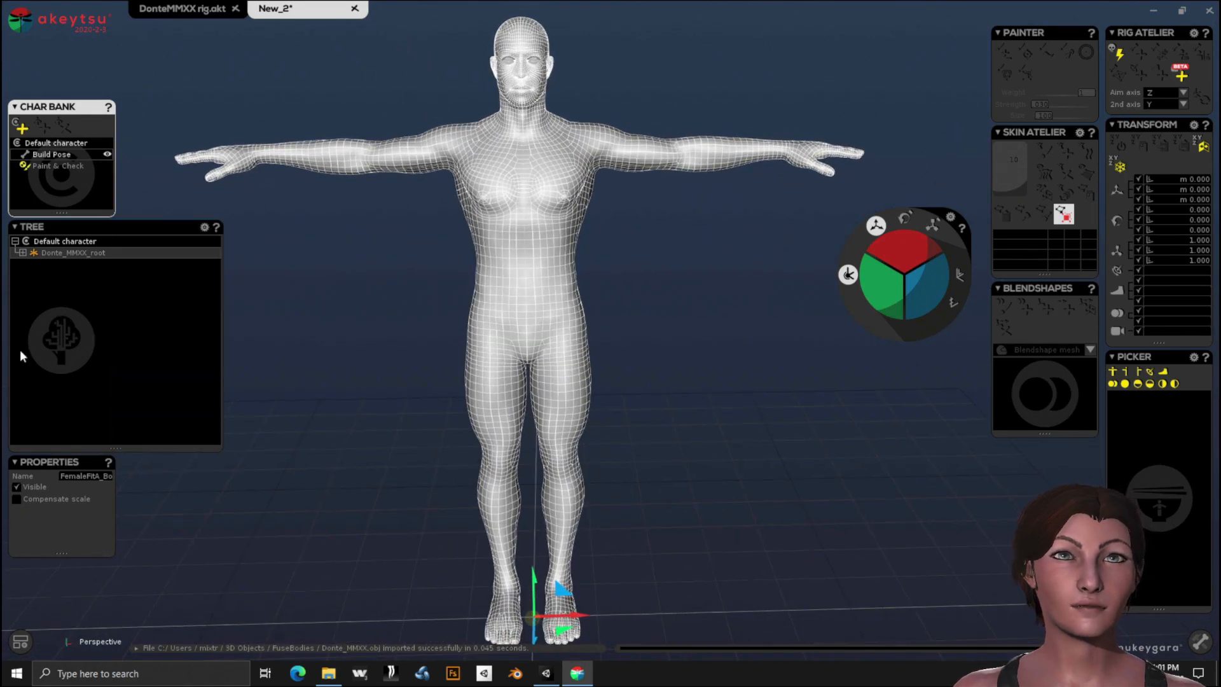
{"action": "left_click", "coordinate": [23, 253]}
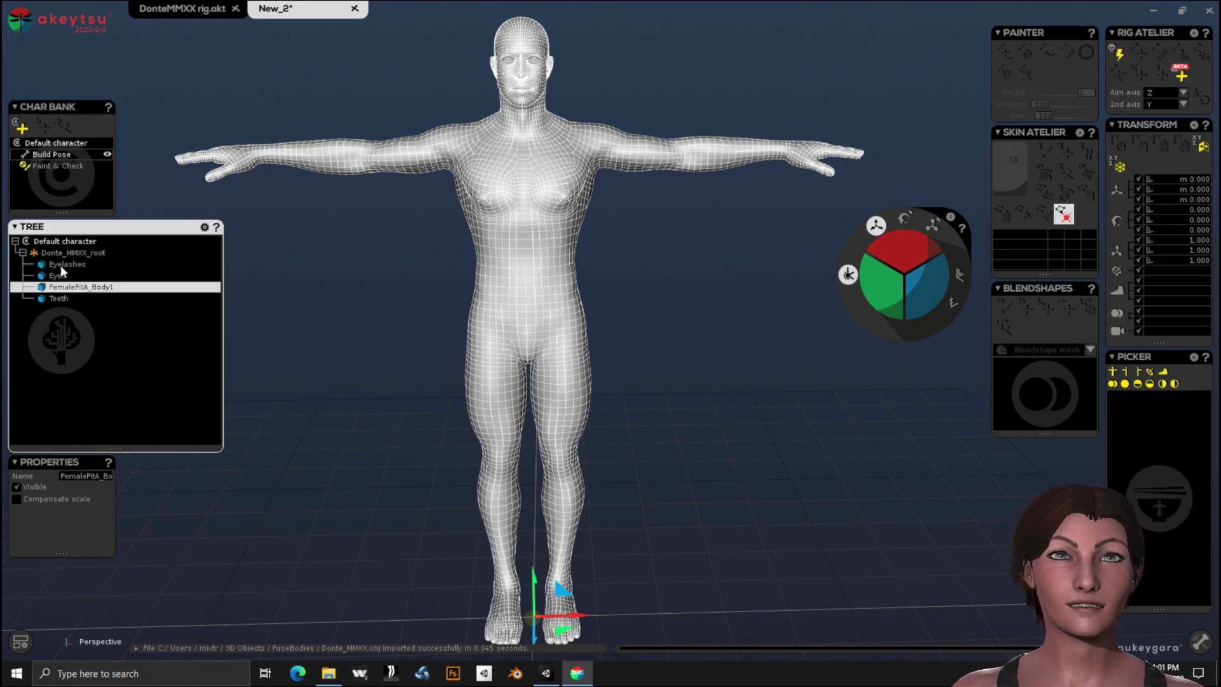
{"action": "left_click", "coordinate": [59, 264]}
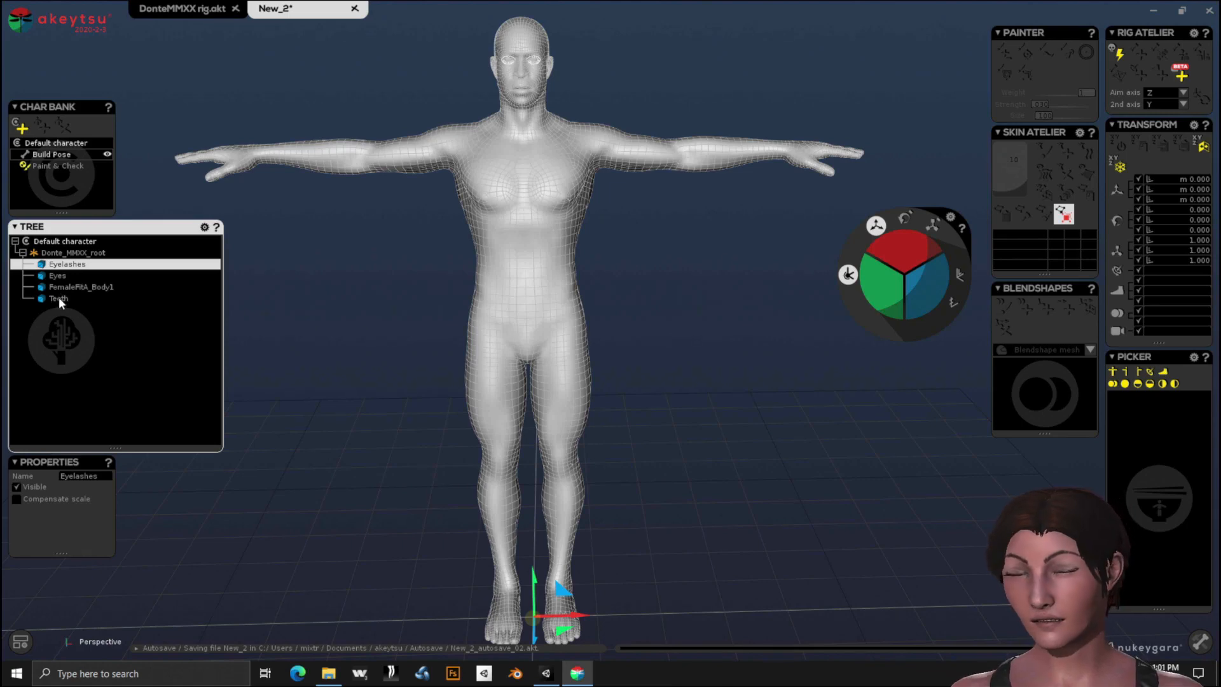
{"action": "left_click", "coordinate": [59, 298], "text": "shift"}
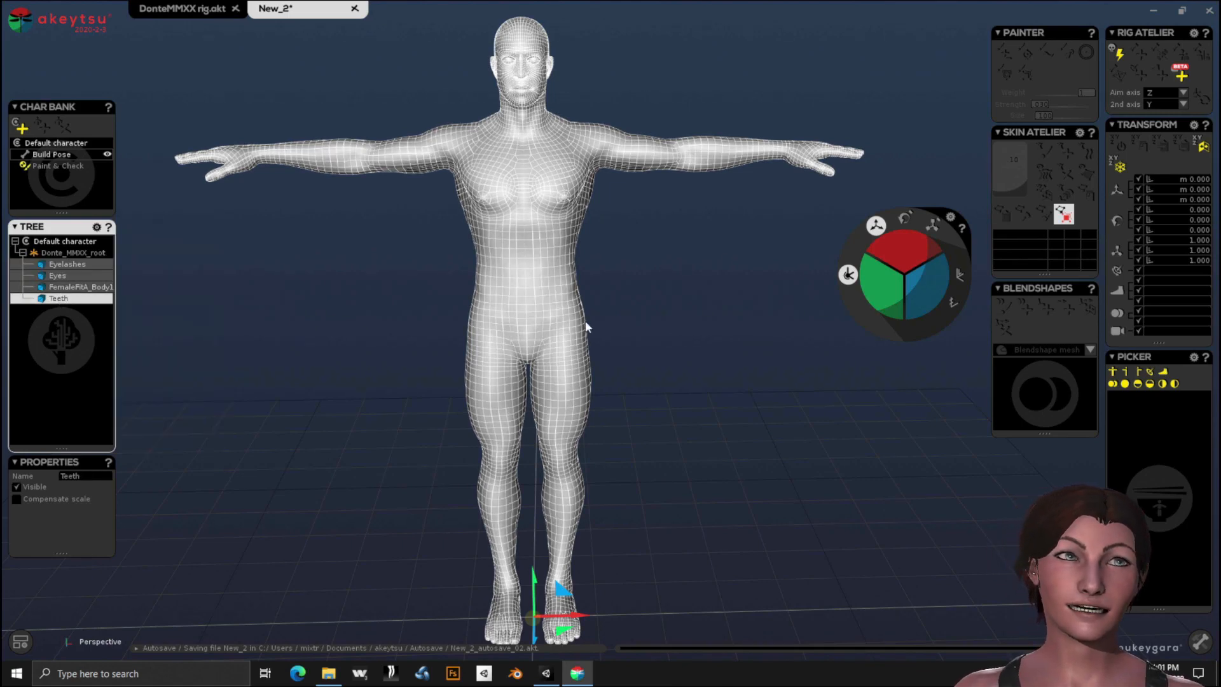
{"action": "left_click", "coordinate": [1112, 51]}
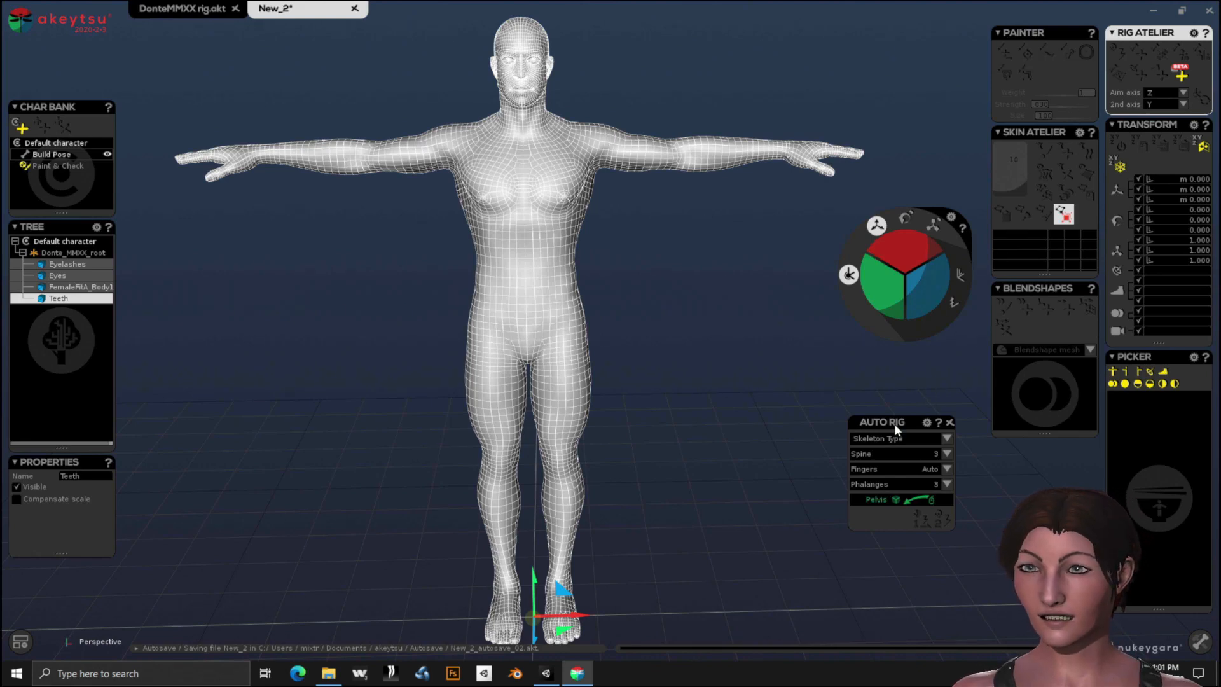
{"action": "left_click_drag", "start_coordinate": [895, 426], "coordinate": [884, 367]}
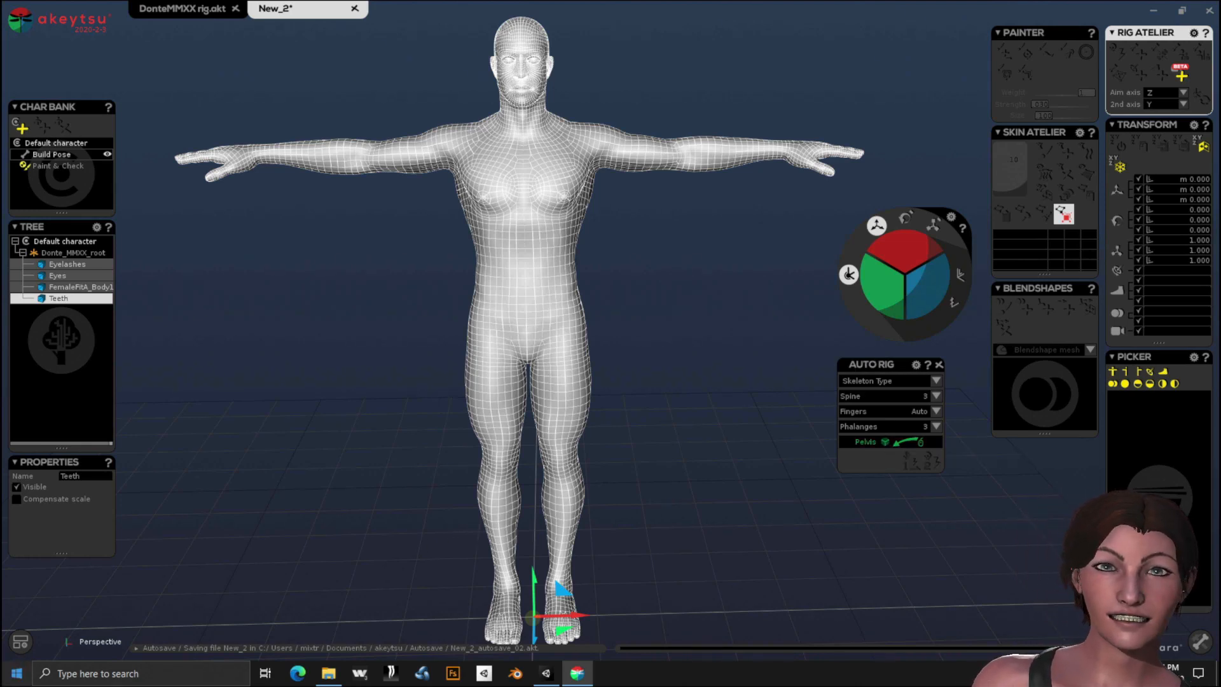
Switch to the Front camera and place the Pelvis and Neck hotpoints on the body's centre line.
{"action": "left_click", "coordinate": [20, 641]}
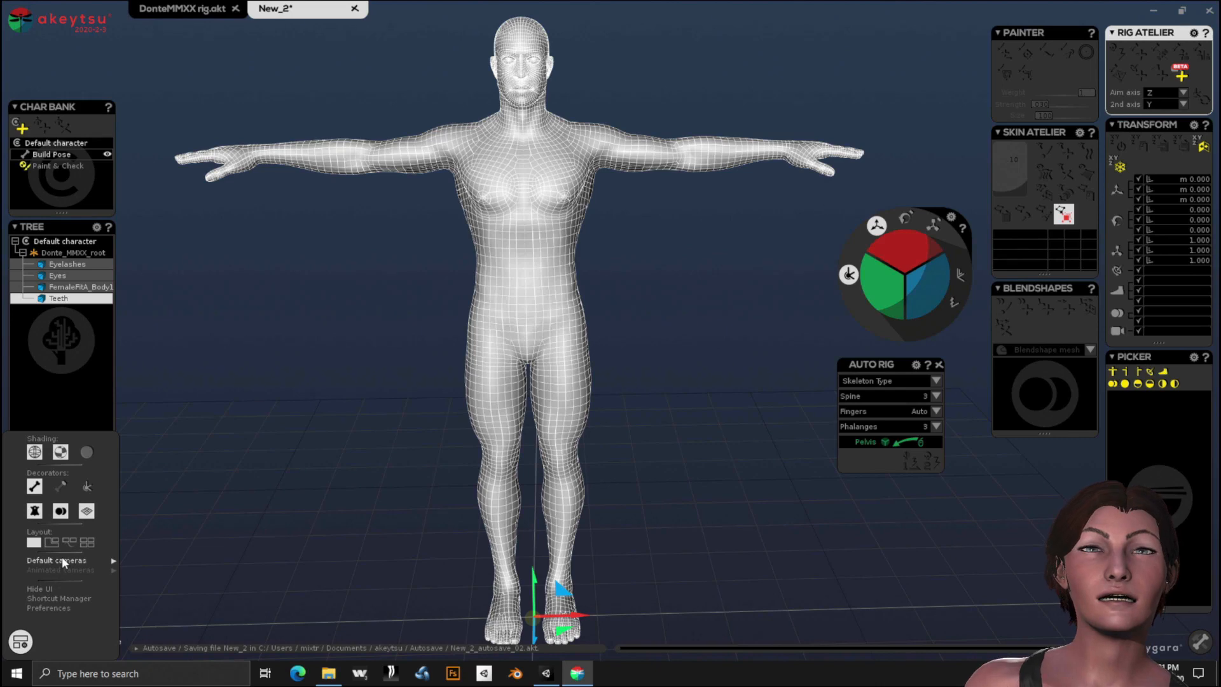
{"action": "mouse_move", "coordinate": [62, 557]}
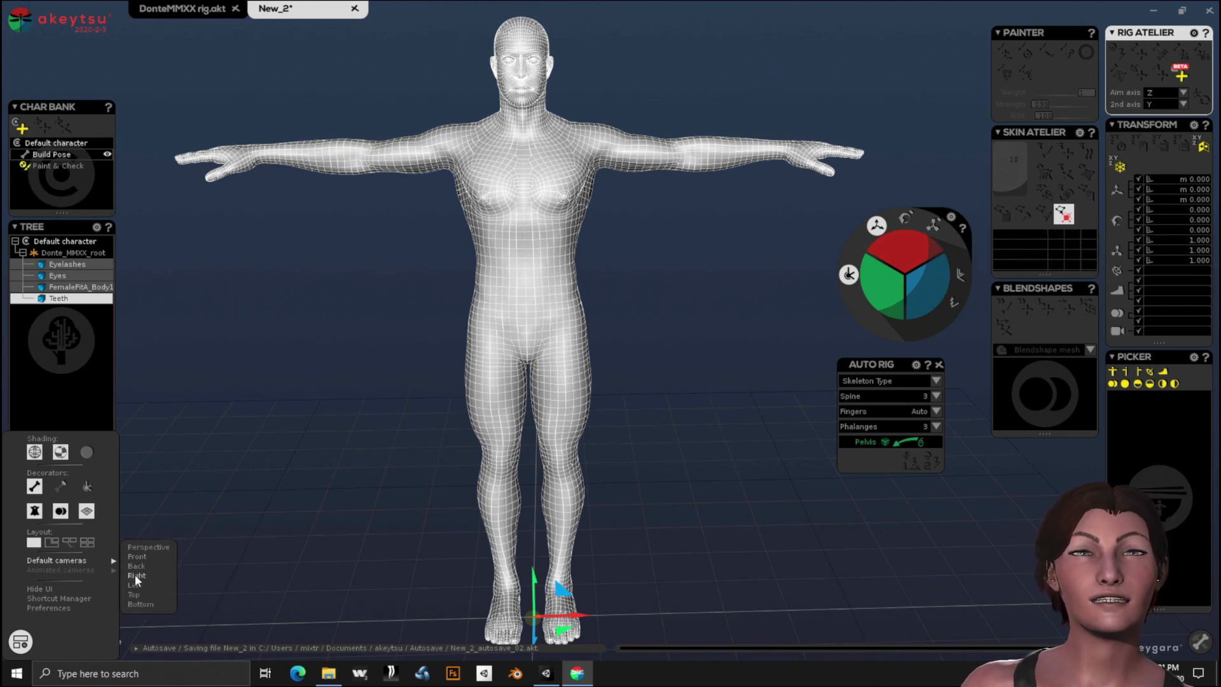
{"action": "left_click", "coordinate": [137, 557]}
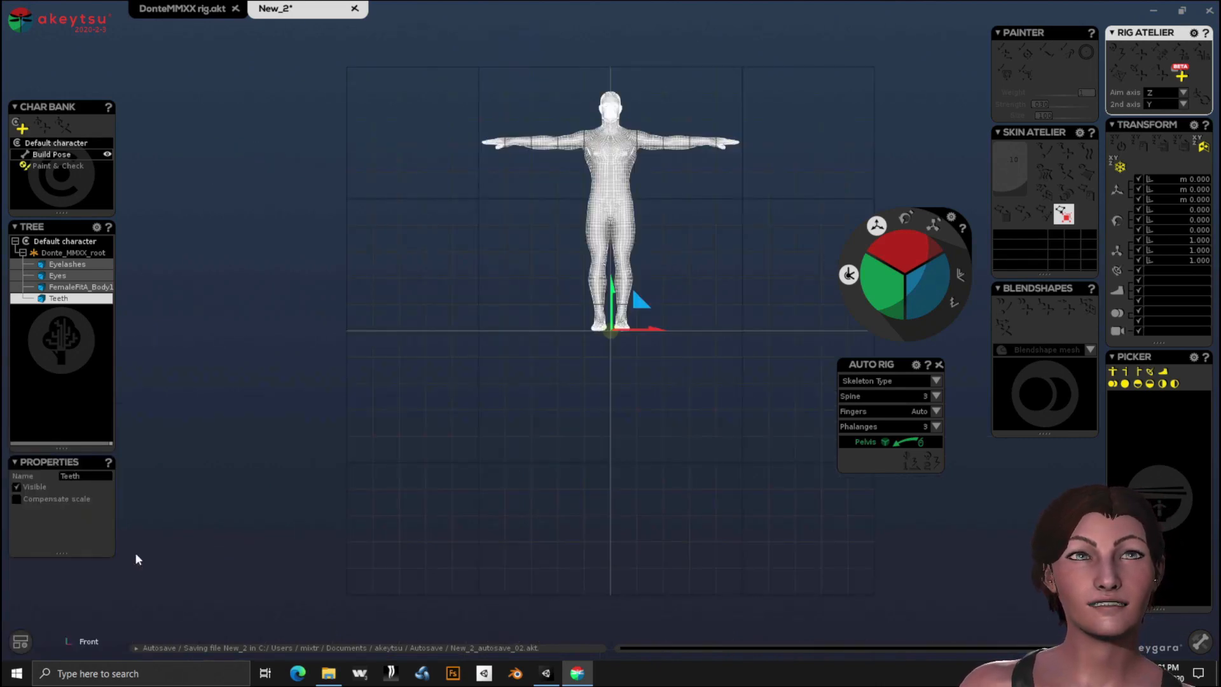
{"action": "middle_click_drag", "start_coordinate": [668, 462], "coordinate": [469, 673]}
{"action": "scroll", "coordinate": [480, 573], "scroll_direction": "up", "scroll_amount": 5}
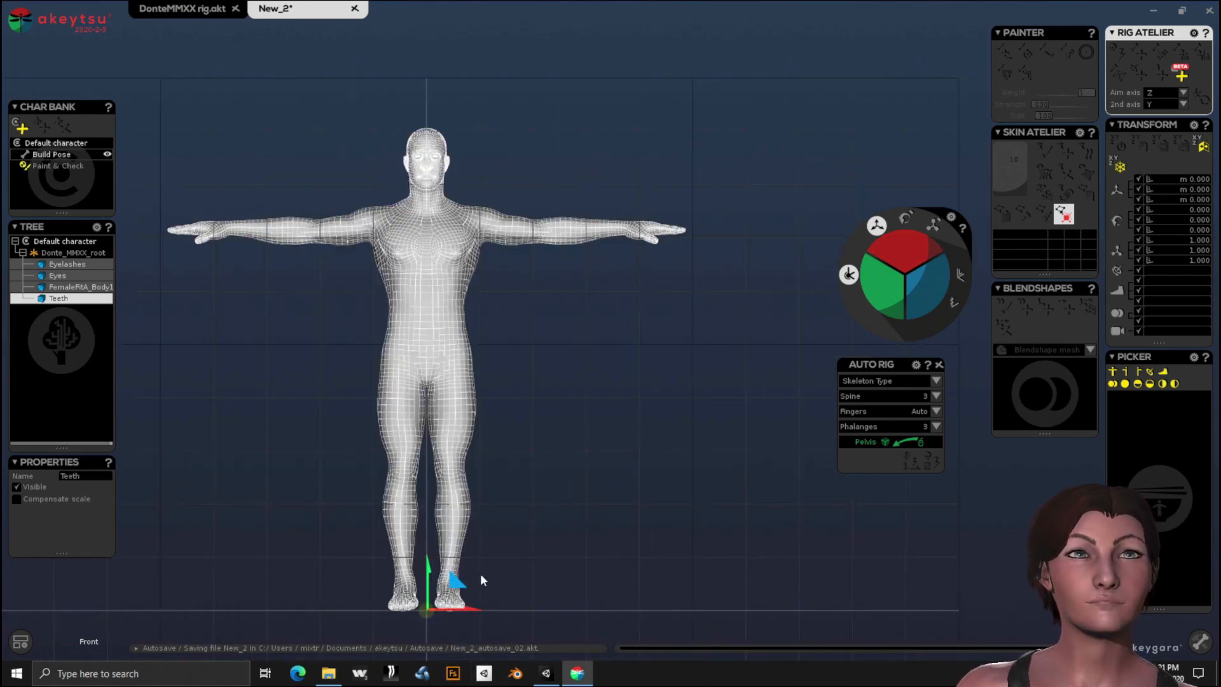
{"action": "middle_click_drag", "start_coordinate": [521, 523], "coordinate": [526, 540]}
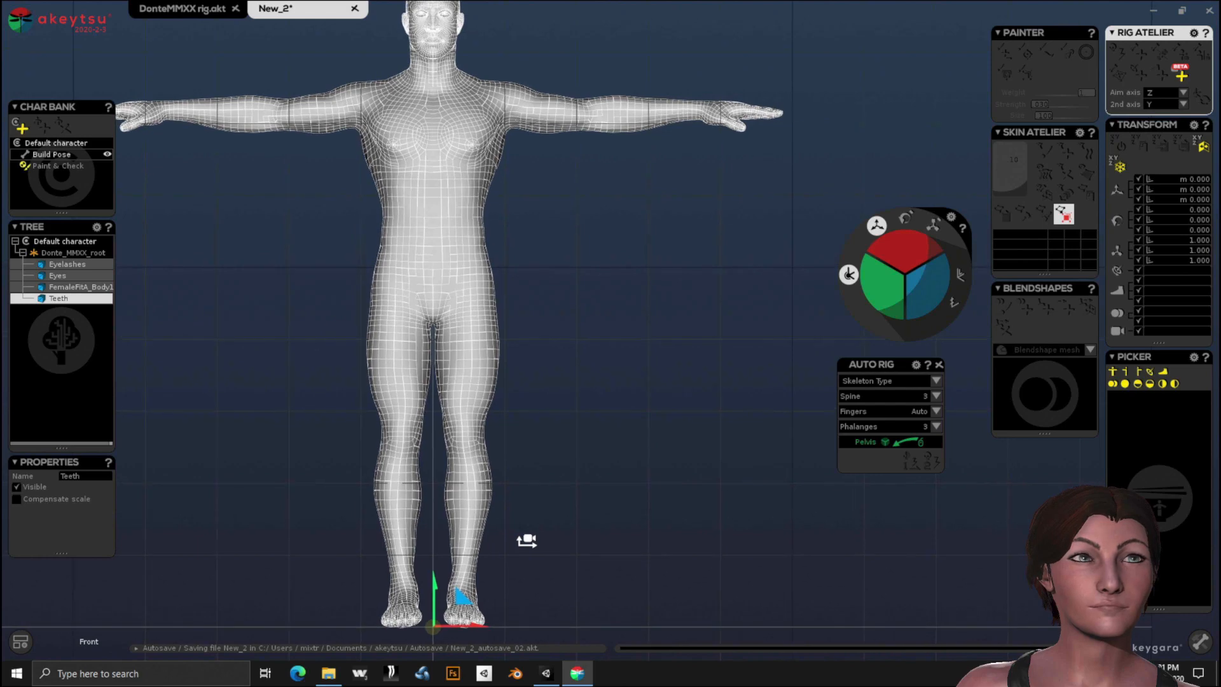
{"action": "left_click", "coordinate": [868, 443]}
{"action": "left_click_drag", "start_coordinate": [597, 375], "coordinate": [432, 298]}
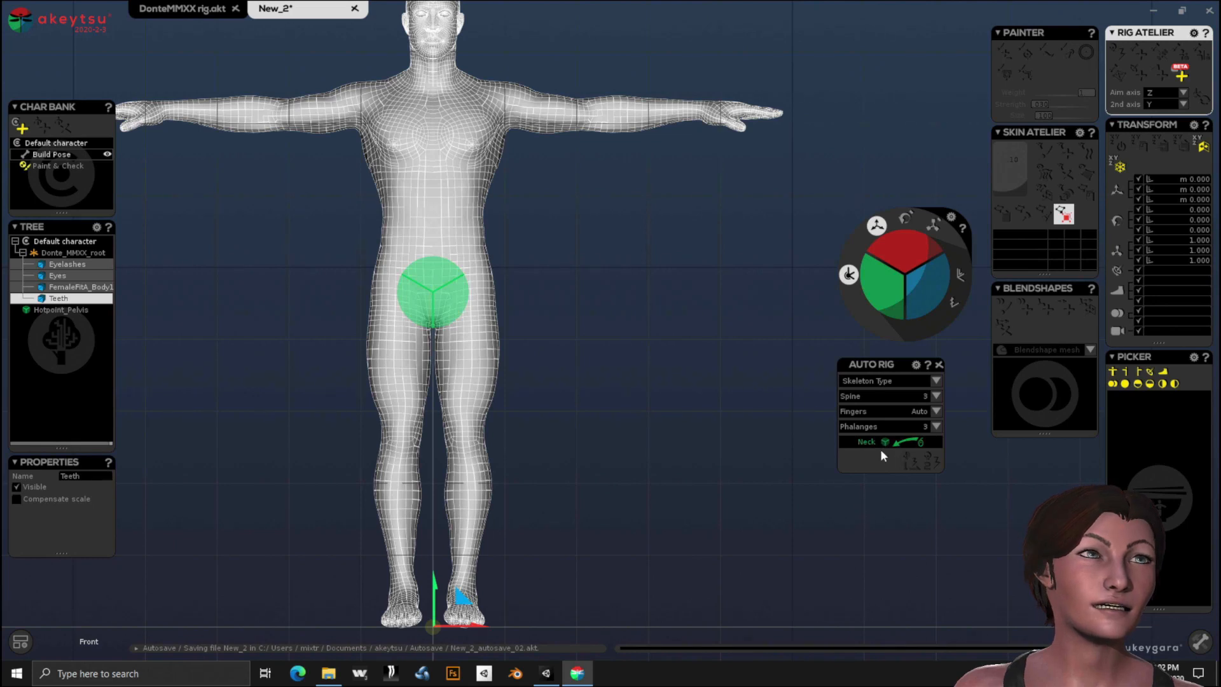
{"action": "left_click_drag", "start_coordinate": [868, 449], "coordinate": [433, 82]}
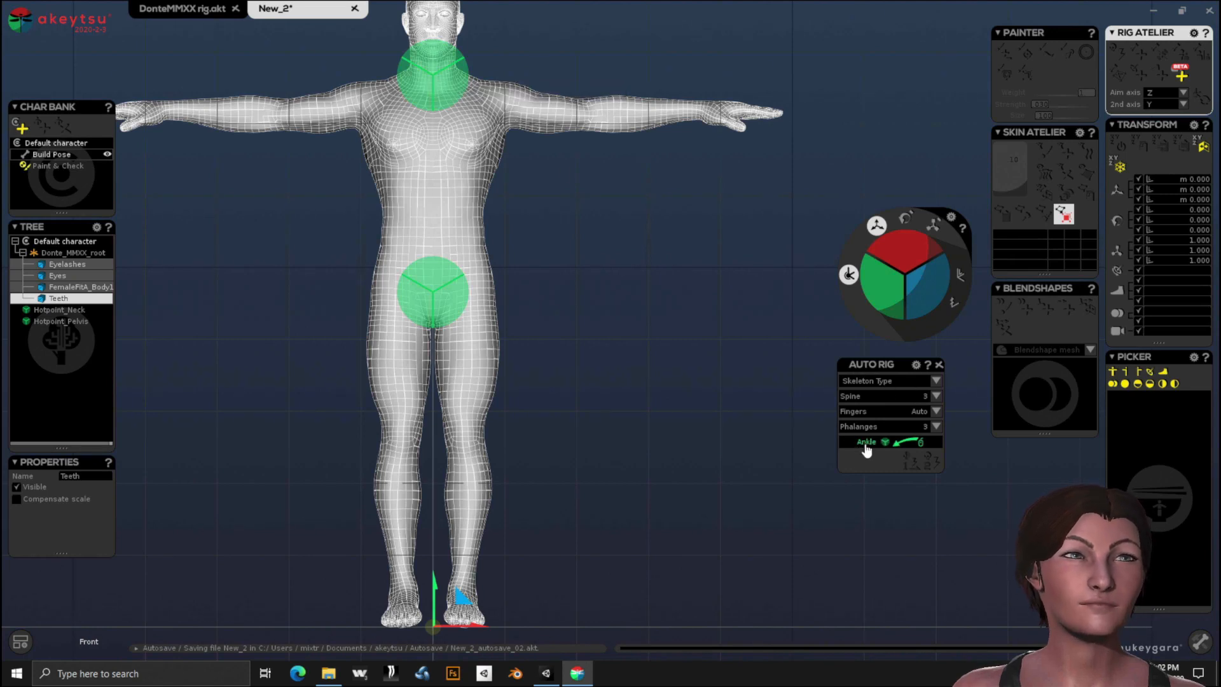
Place the Ankle, Shoulder and Wrist hotpoints on the character's right ankle, shoulder joint and wrist.
{"action": "left_click_drag", "start_coordinate": [867, 443], "coordinate": [404, 594]}
{"action": "left_click_drag", "start_coordinate": [405, 593], "coordinate": [404, 595]}
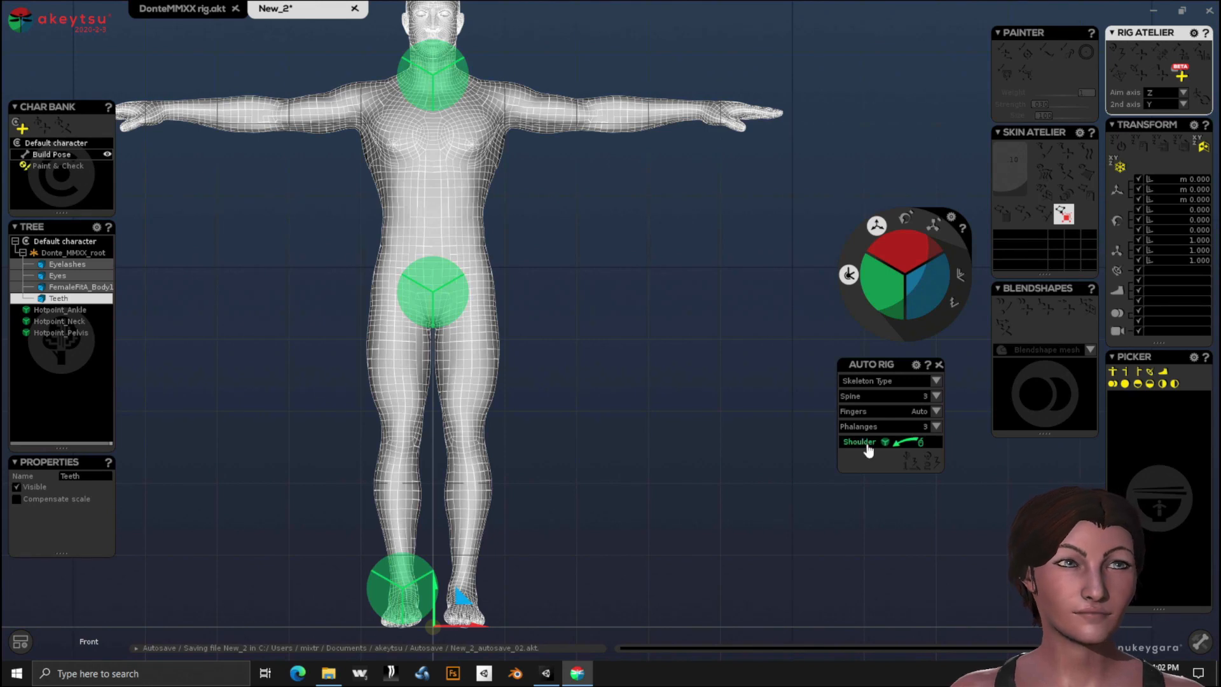
{"action": "left_click_drag", "start_coordinate": [865, 448], "coordinate": [334, 119]}
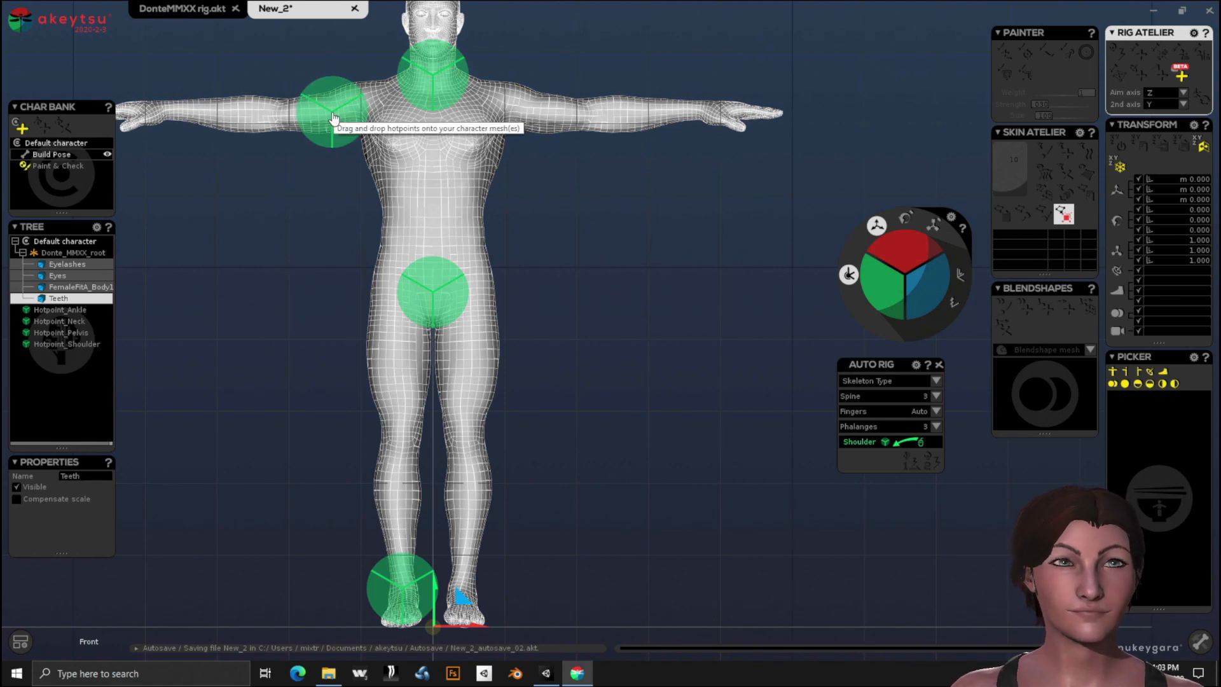
{"action": "left_click_drag", "start_coordinate": [334, 119], "coordinate": [368, 113]}
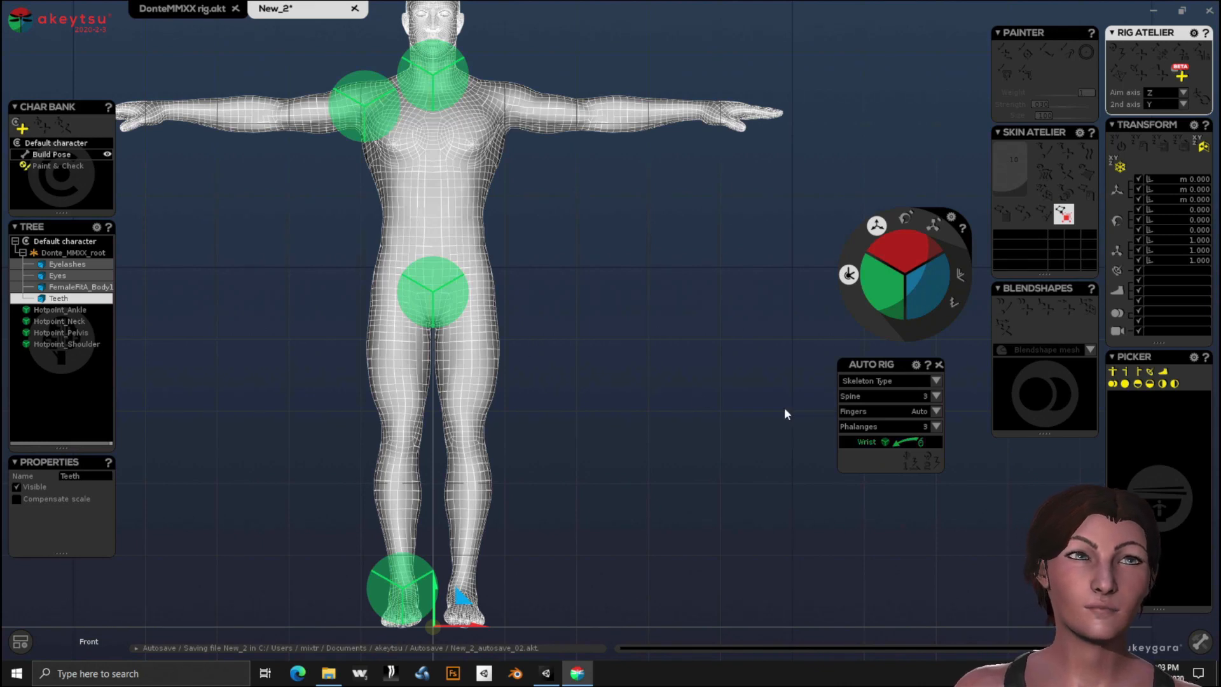
{"action": "left_click", "coordinate": [870, 446]}
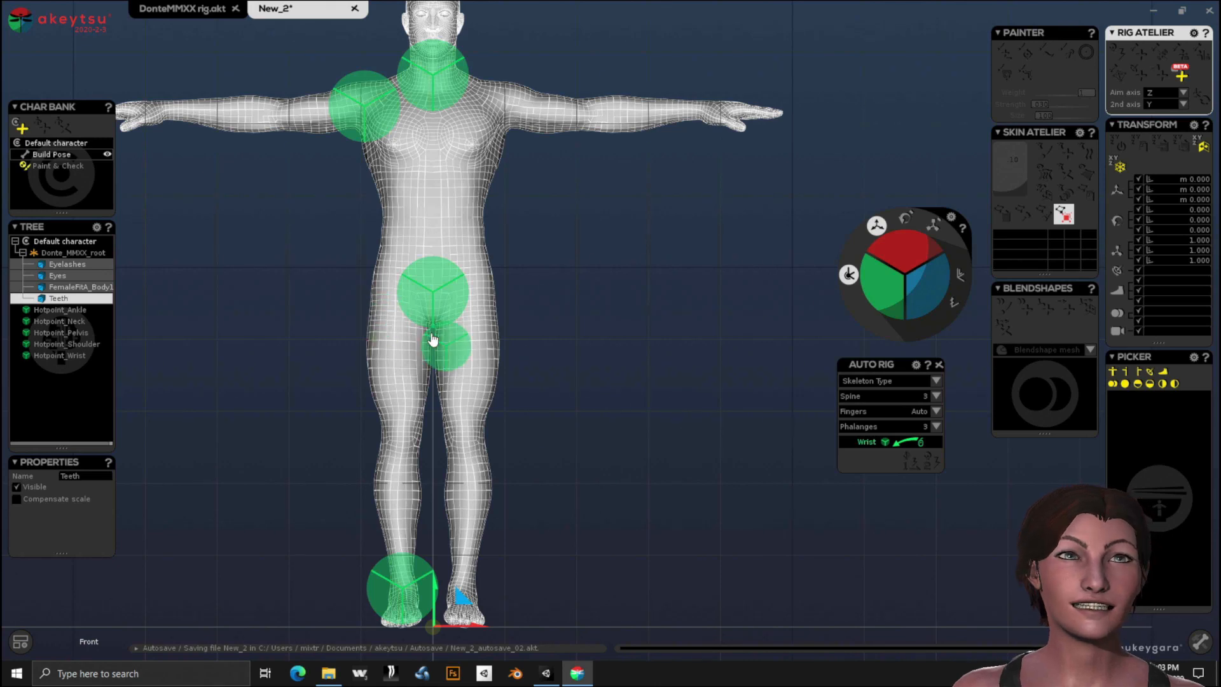
{"action": "left_click", "coordinate": [162, 118]}
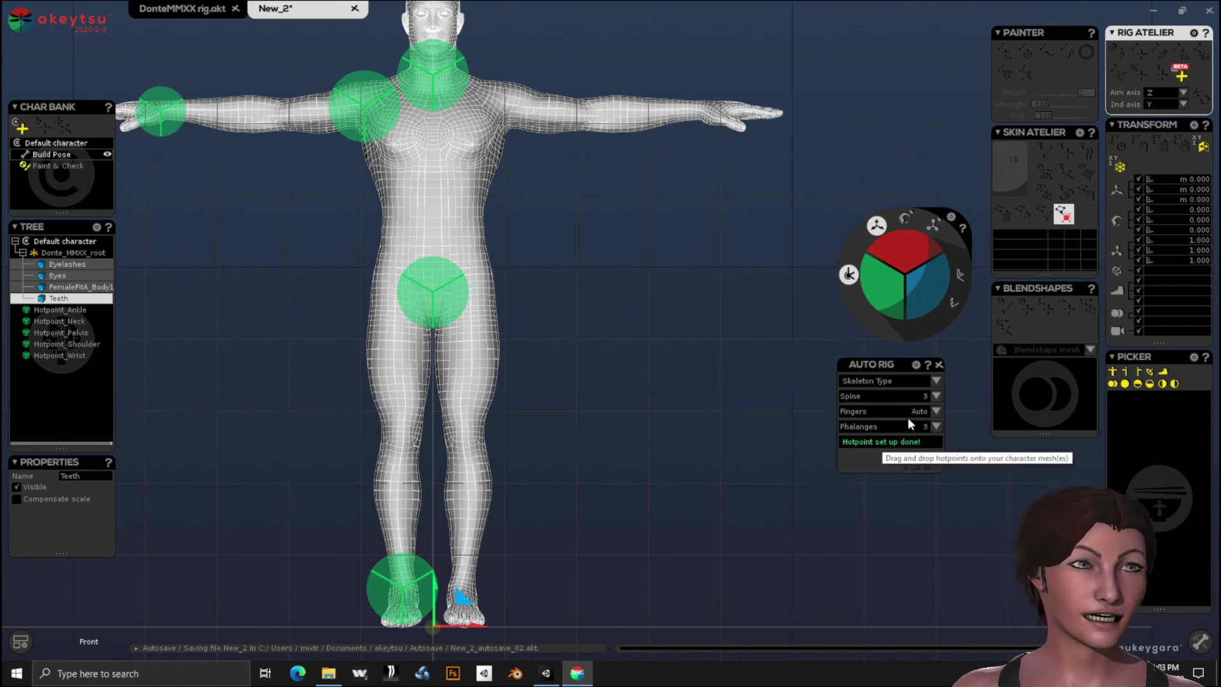
Set the skeleton type to Unity Skeleton and generate the half skeleton from the hotpoints.
{"action": "left_click", "coordinate": [935, 379]}
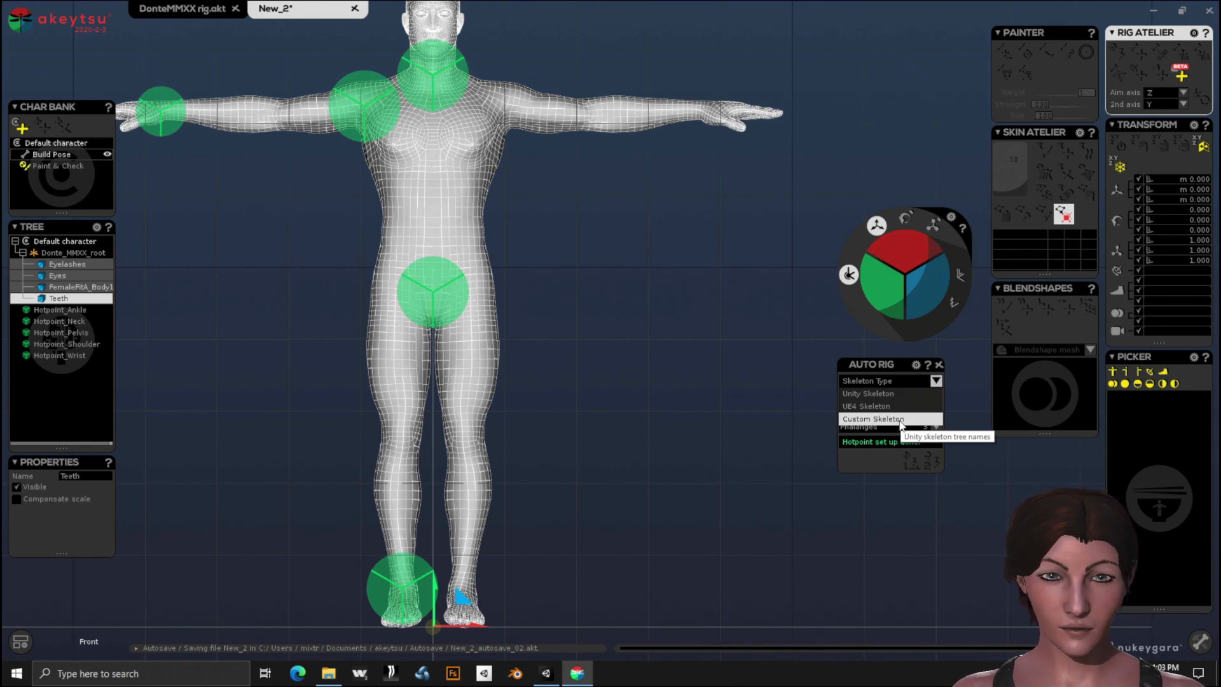
{"action": "left_click", "coordinate": [891, 393]}
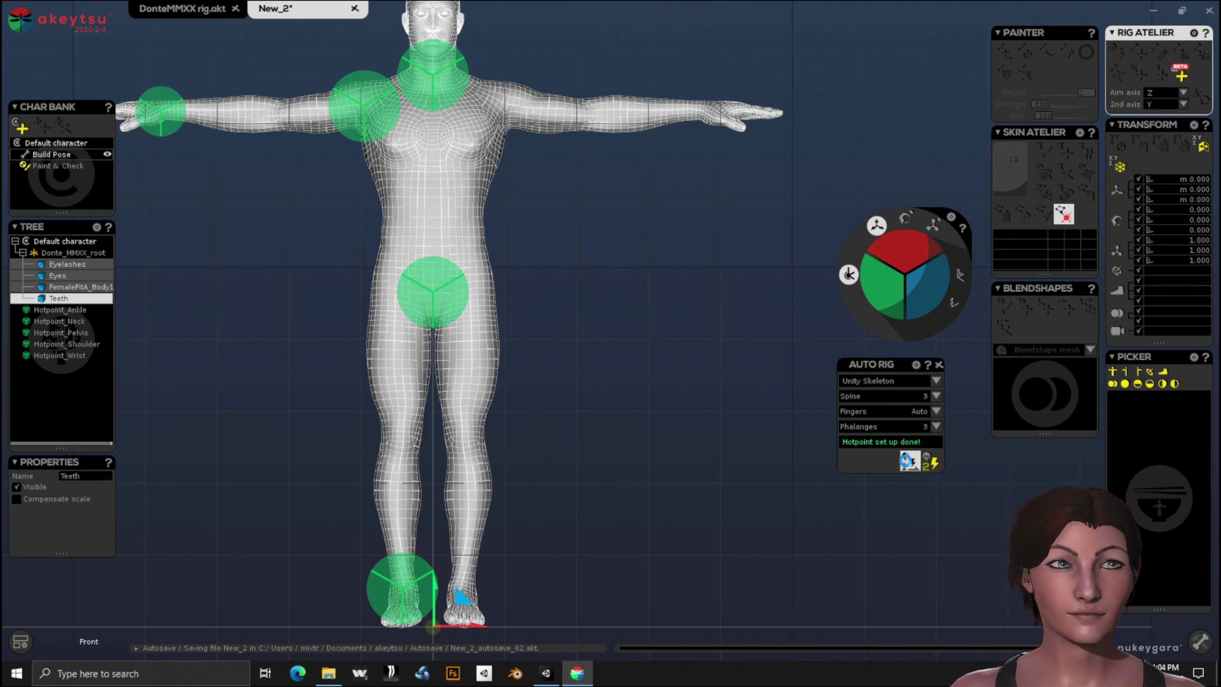
{"action": "left_click", "coordinate": [907, 465]}
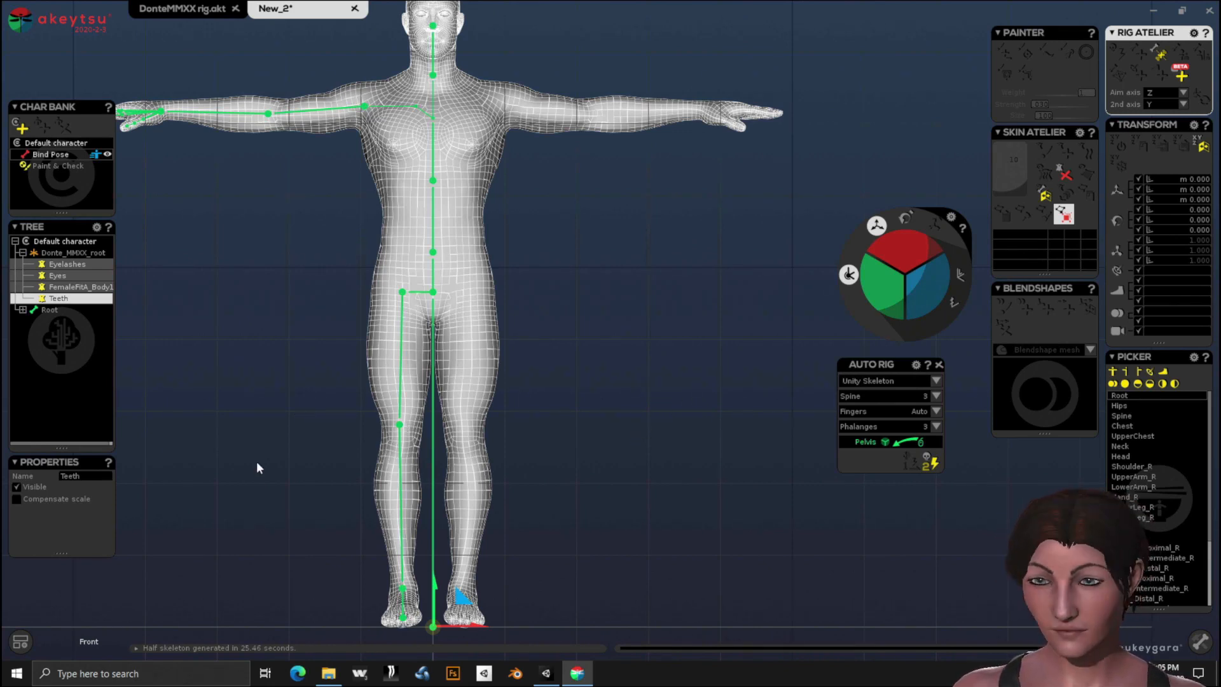
Switch to the Perspective camera and examine the generated right arm and shoulder joints from above.
{"action": "left_click", "coordinate": [20, 641]}
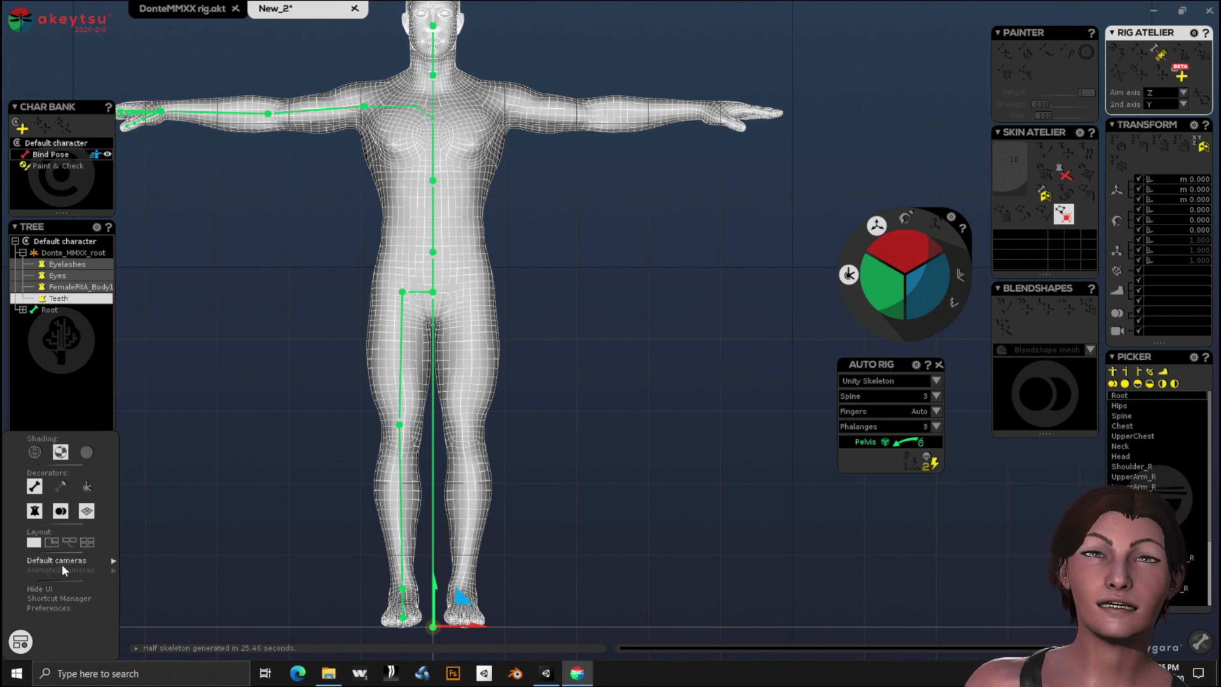
{"action": "mouse_move", "coordinate": [63, 562]}
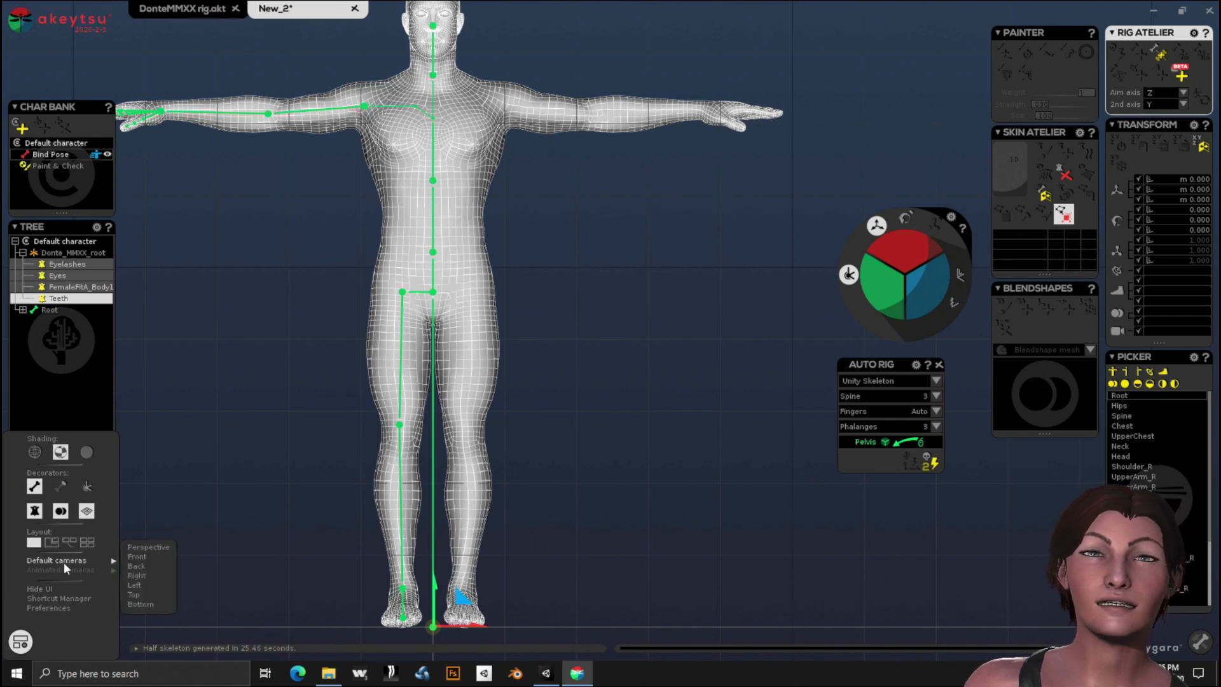
{"action": "left_click", "coordinate": [146, 547]}
{"action": "middle_click_drag", "start_coordinate": [373, 366], "coordinate": [393, 436]}
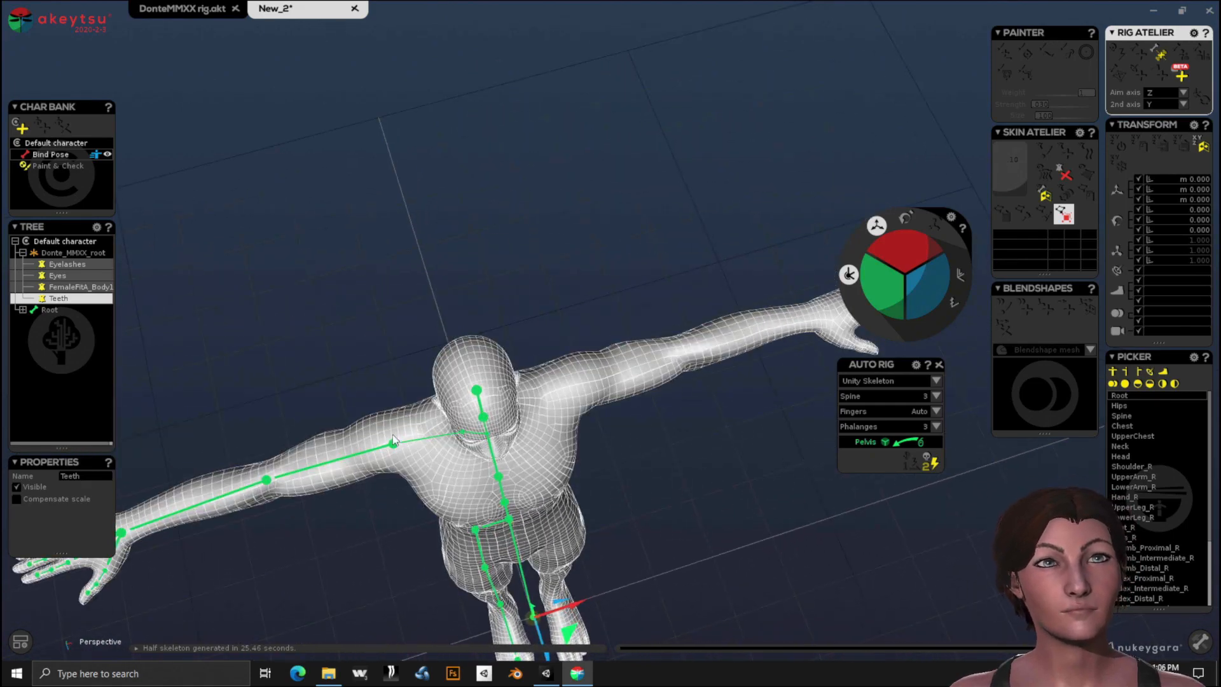
{"action": "scroll", "coordinate": [330, 533], "scroll_direction": "up", "scroll_amount": 3}
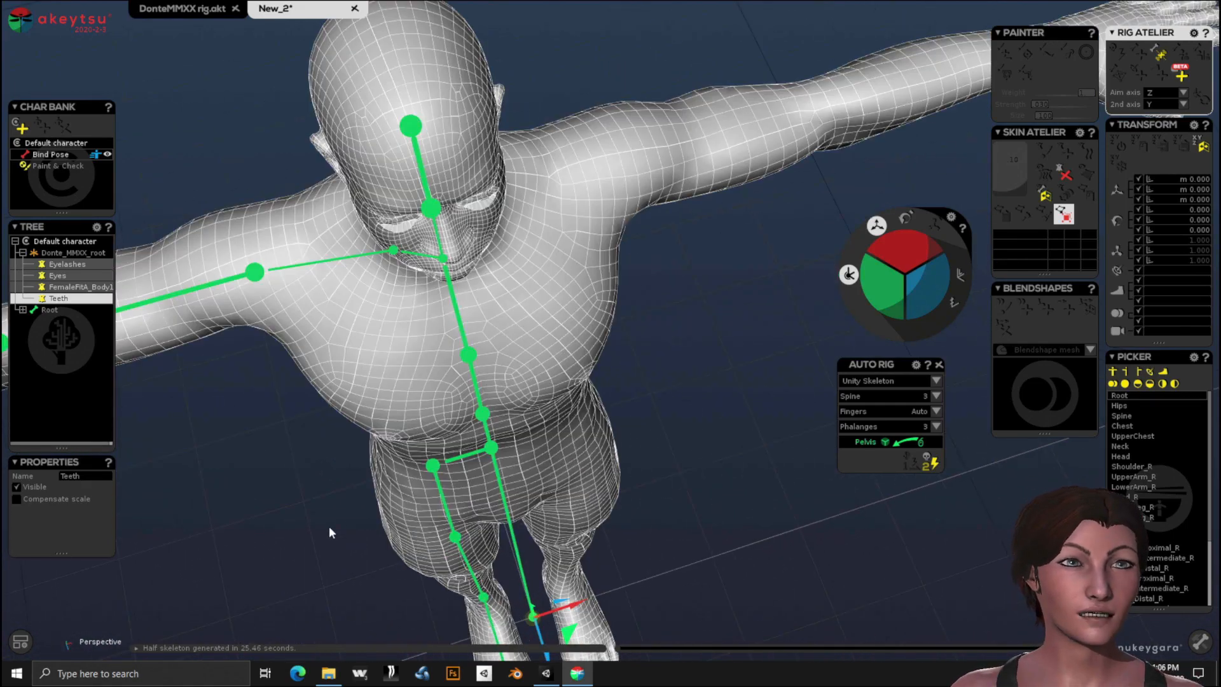
{"action": "middle_click_drag", "start_coordinate": [292, 528], "coordinate": [485, 523]}
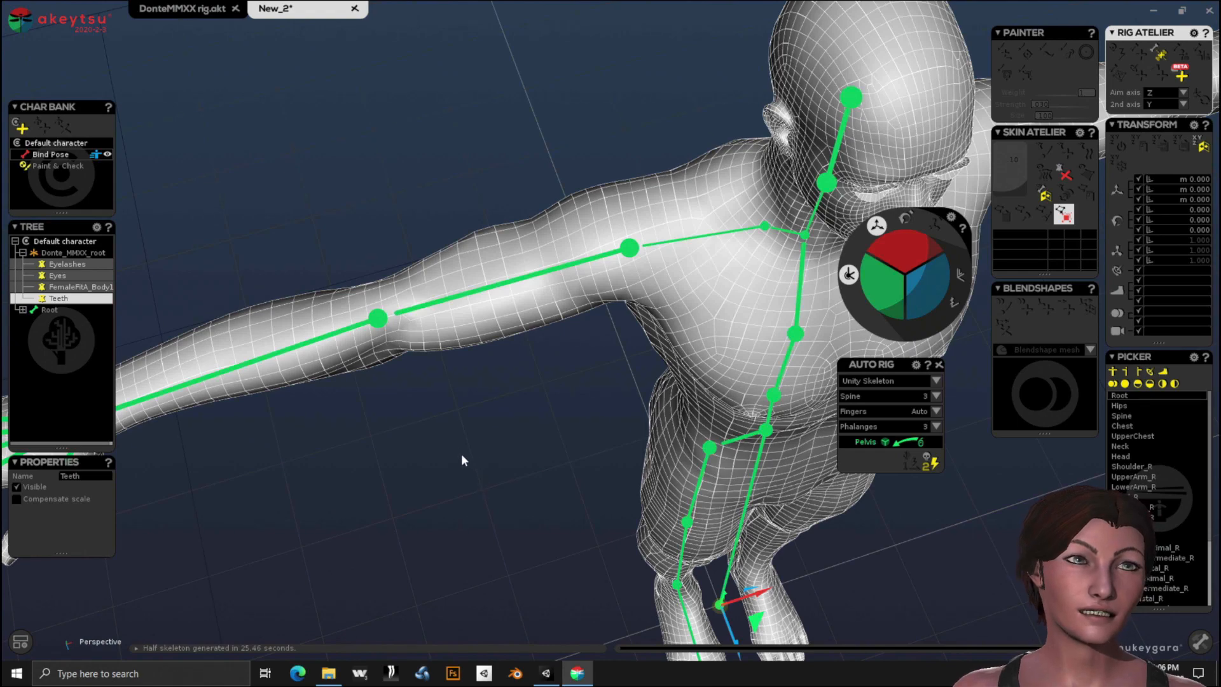
{"action": "middle_click_drag", "start_coordinate": [460, 453], "coordinate": [424, 500]}
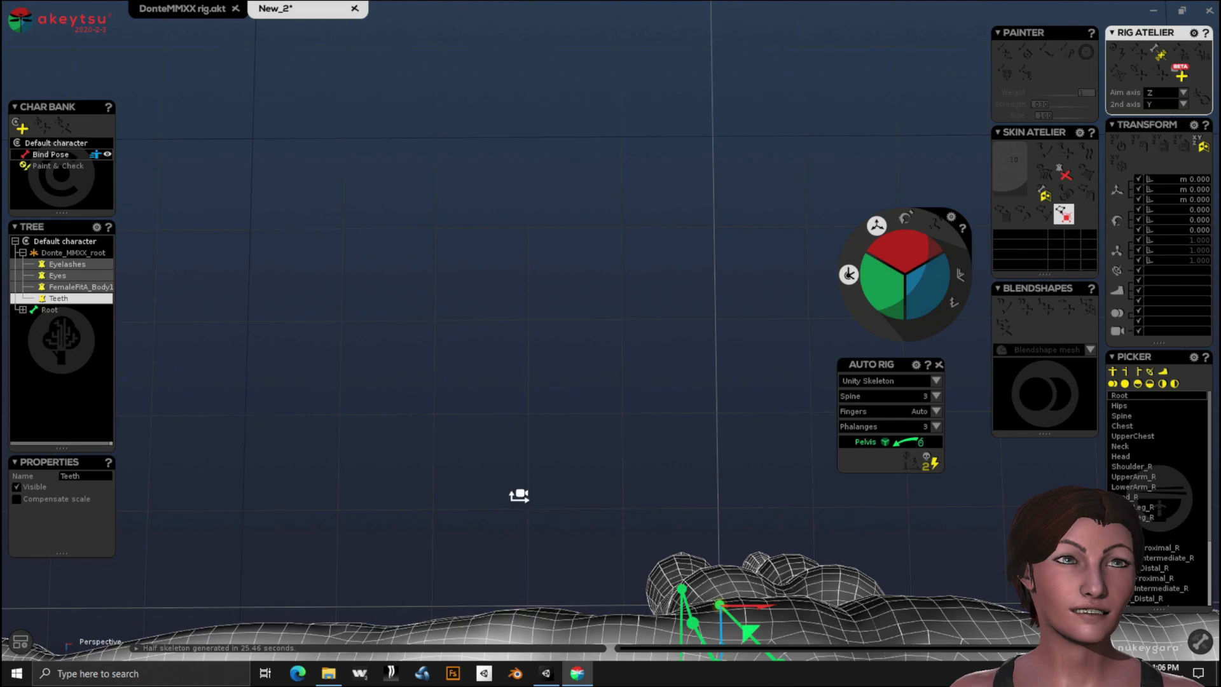
{"action": "middle_click_drag", "start_coordinate": [519, 495], "coordinate": [512, 408]}
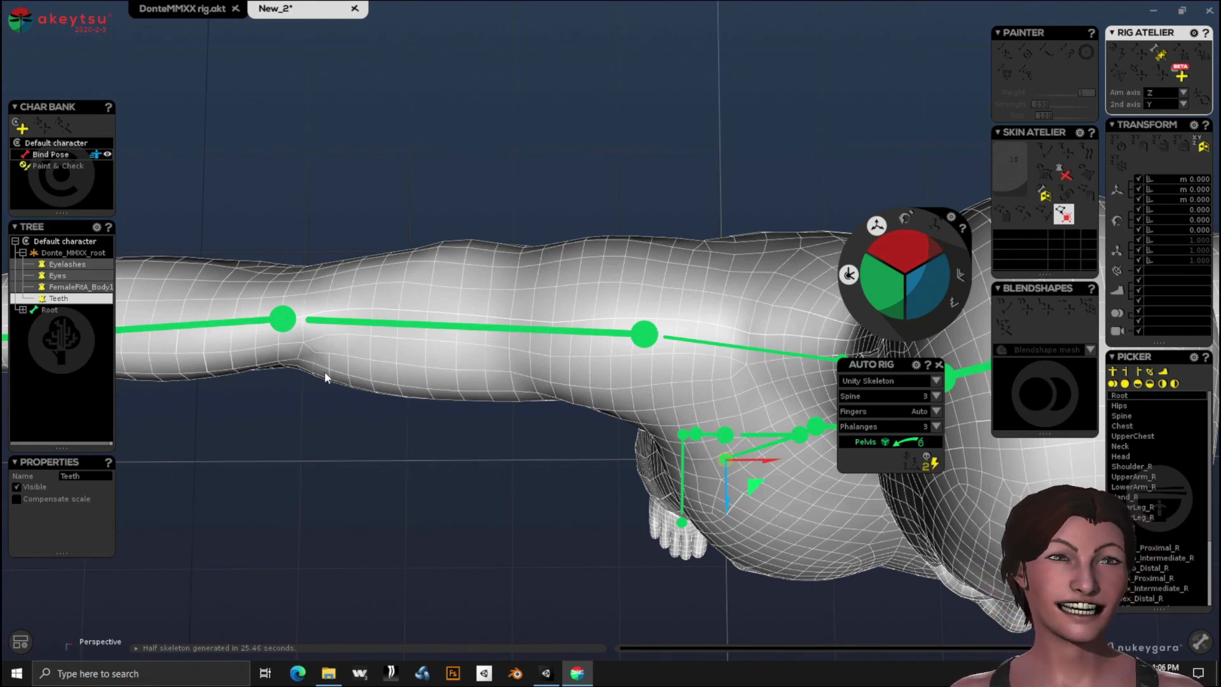
Reposition the LowerArm_R joint inside the right elbow, at about X -0.45, Y 1.43, Z -0.10 m.
{"action": "left_click", "coordinate": [283, 320]}
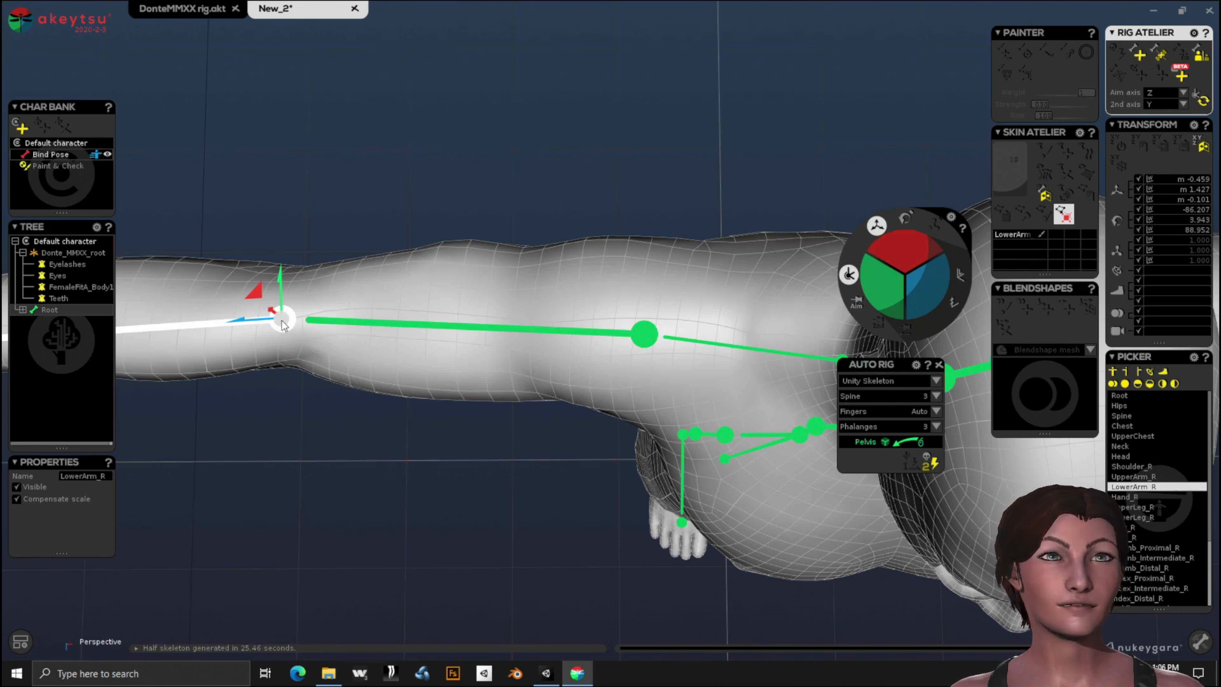
{"action": "left_click_drag", "start_coordinate": [282, 323], "coordinate": [328, 212]}
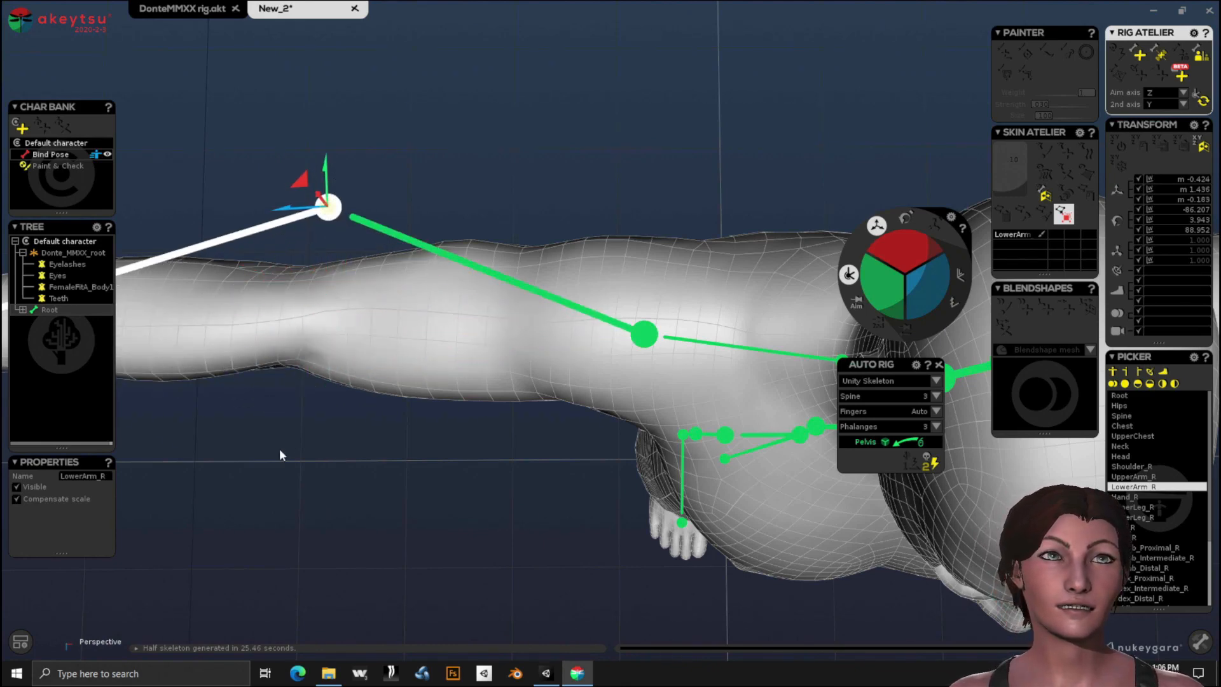
{"action": "middle_click_drag", "start_coordinate": [272, 447], "coordinate": [482, 460]}
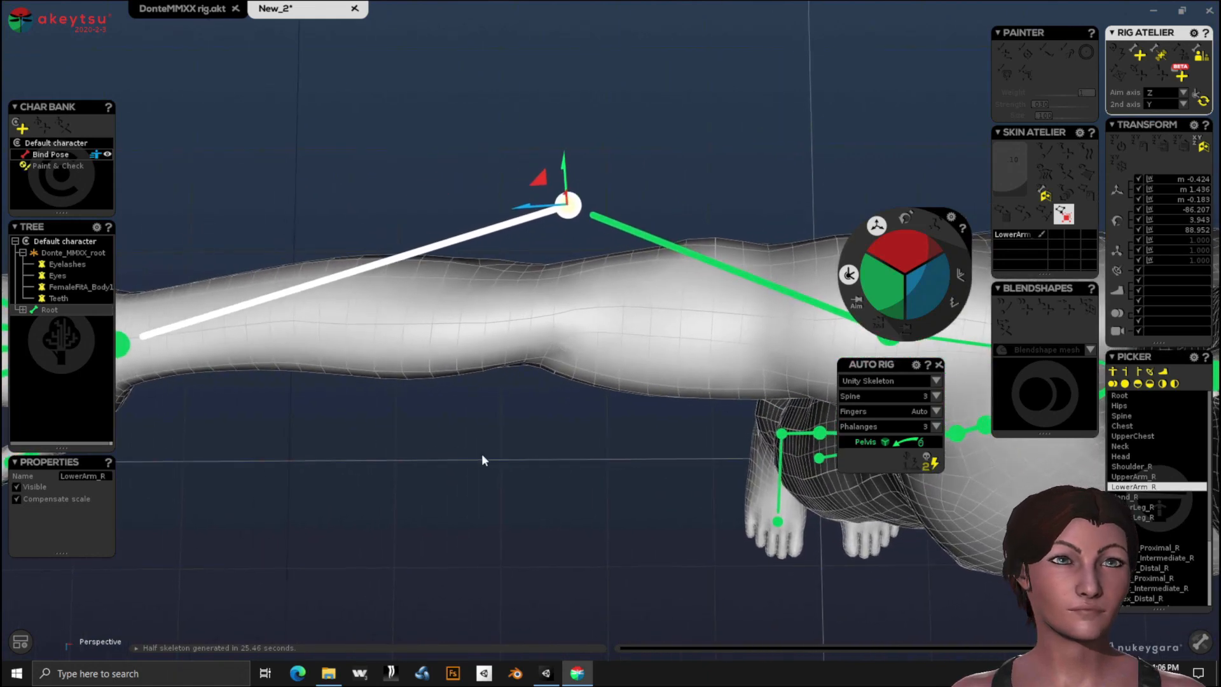
{"action": "scroll", "coordinate": [471, 453], "scroll_direction": "down", "scroll_amount": 3}
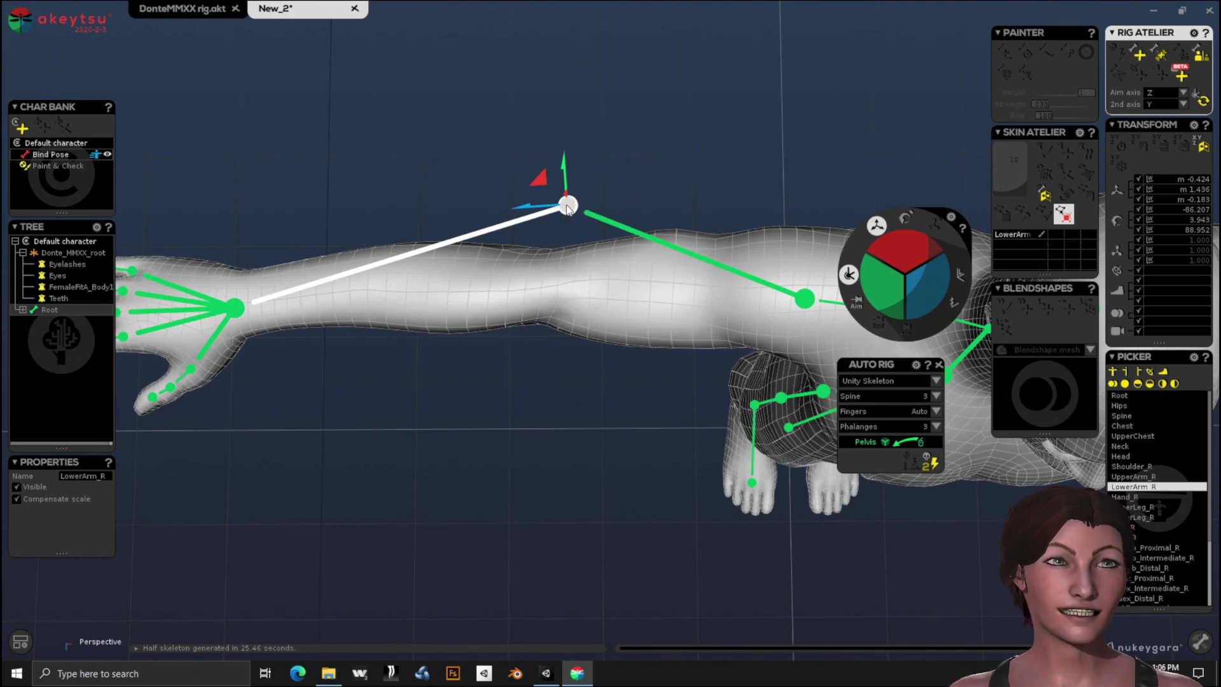
{"action": "left_click_drag", "start_coordinate": [567, 208], "coordinate": [544, 293]}
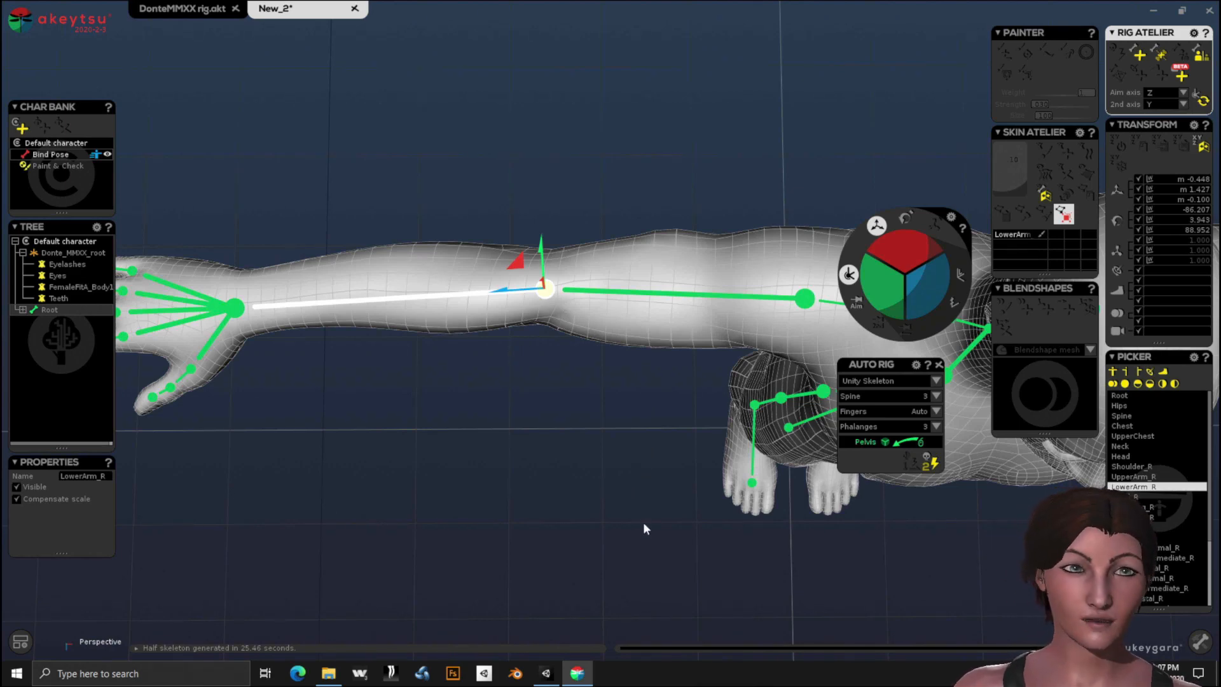
Move the Shoulder_R joint outward along the collarbone towards the upper arm, to about X -0.11, Y 1.45, Z -0.06 m.
{"action": "middle_click_drag", "start_coordinate": [635, 518], "coordinate": [652, 328]}
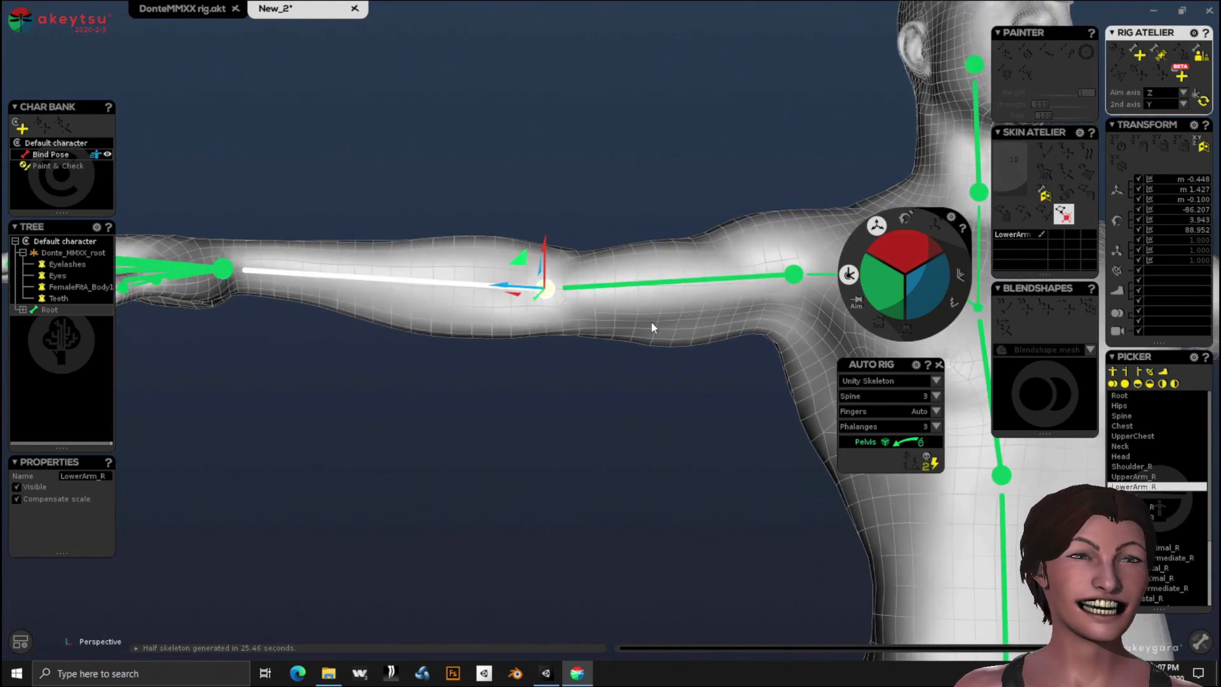
{"action": "middle_click_drag", "start_coordinate": [709, 563], "coordinate": [624, 251]}
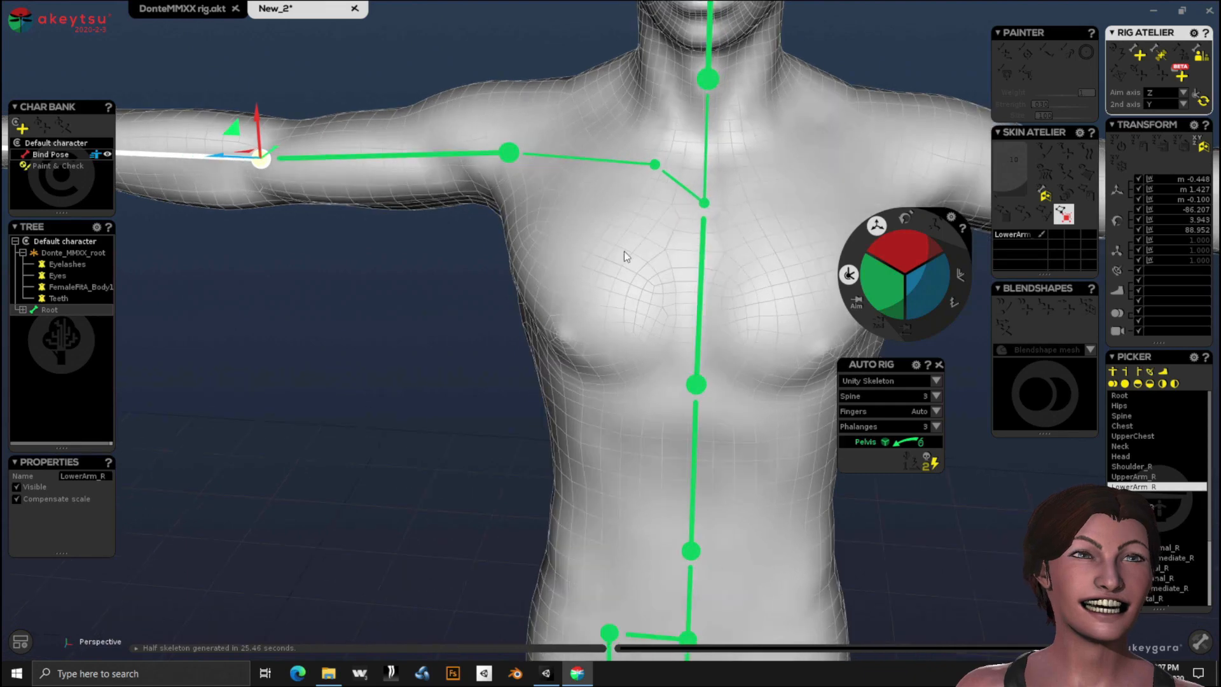
{"action": "left_click", "coordinate": [655, 165]}
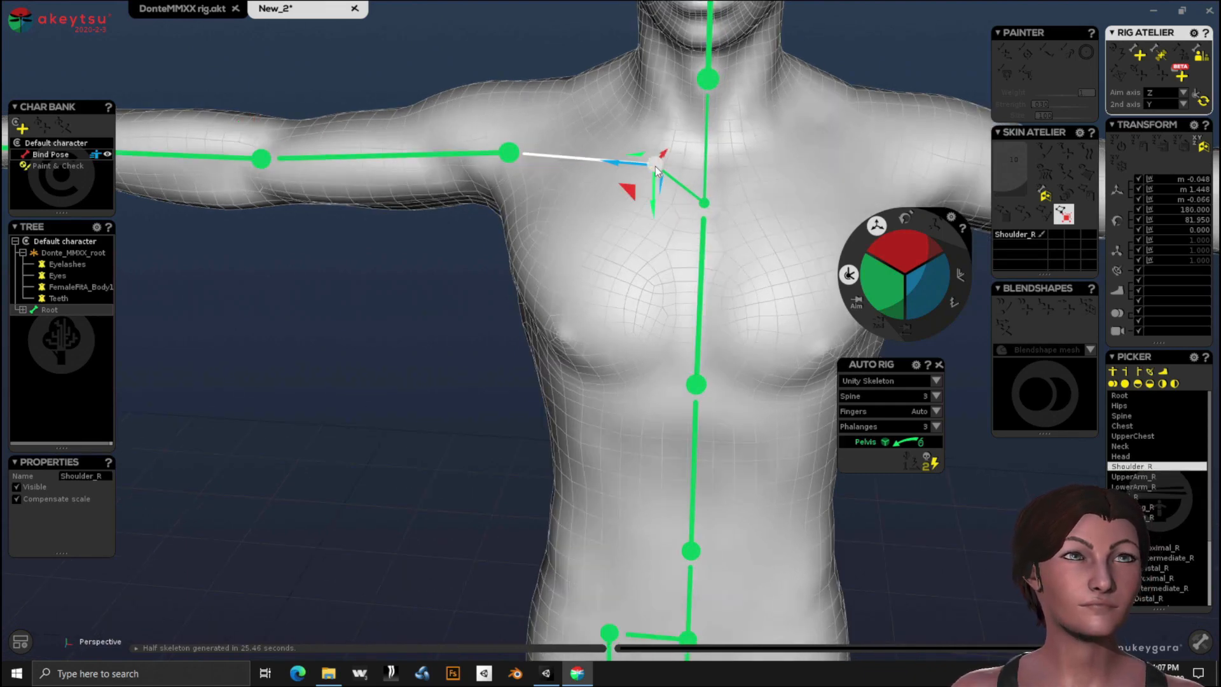
{"action": "left_click_drag", "start_coordinate": [647, 166], "coordinate": [593, 163]}
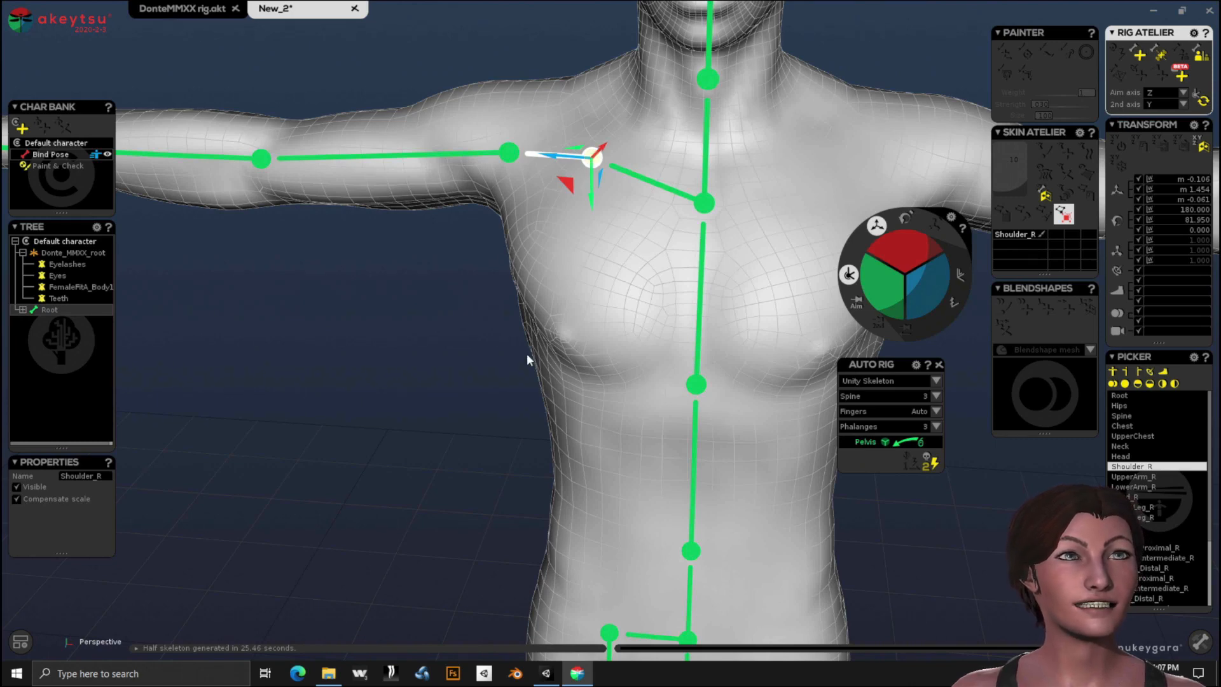
Raise the Chest joint slightly along the spine, to a height of about 1.25 m.
{"action": "middle_click_drag", "start_coordinate": [505, 462], "coordinate": [475, 440]}
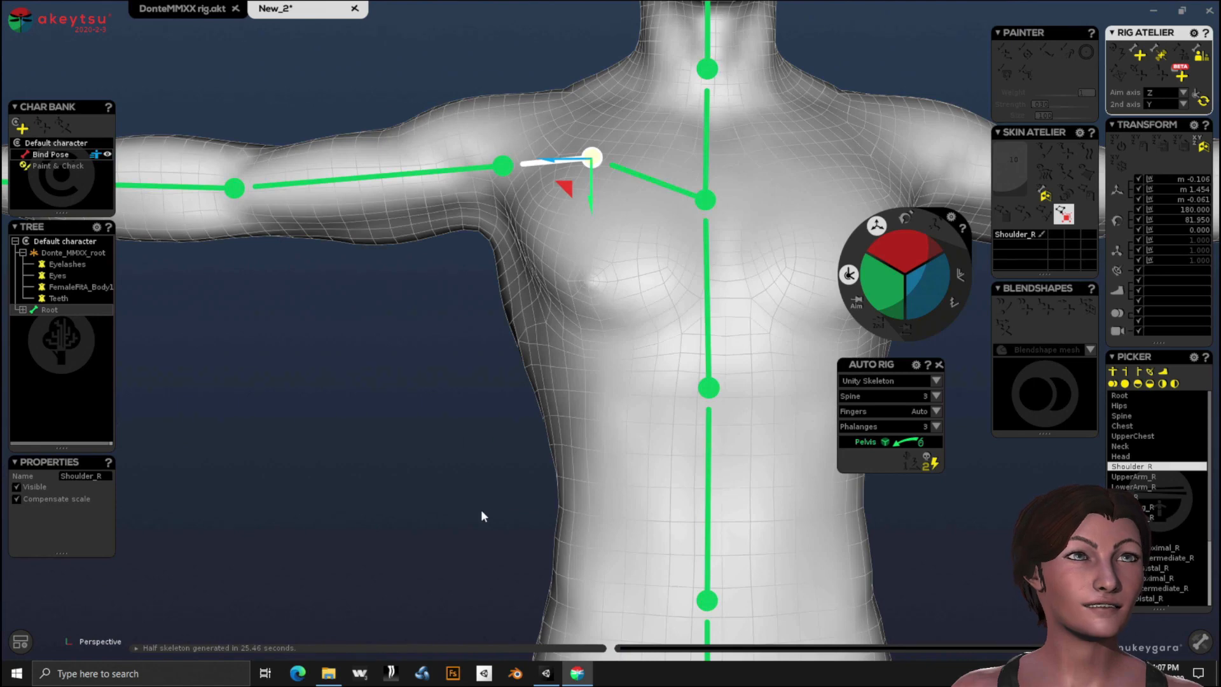
{"action": "middle_click_drag", "start_coordinate": [481, 515], "coordinate": [312, 552]}
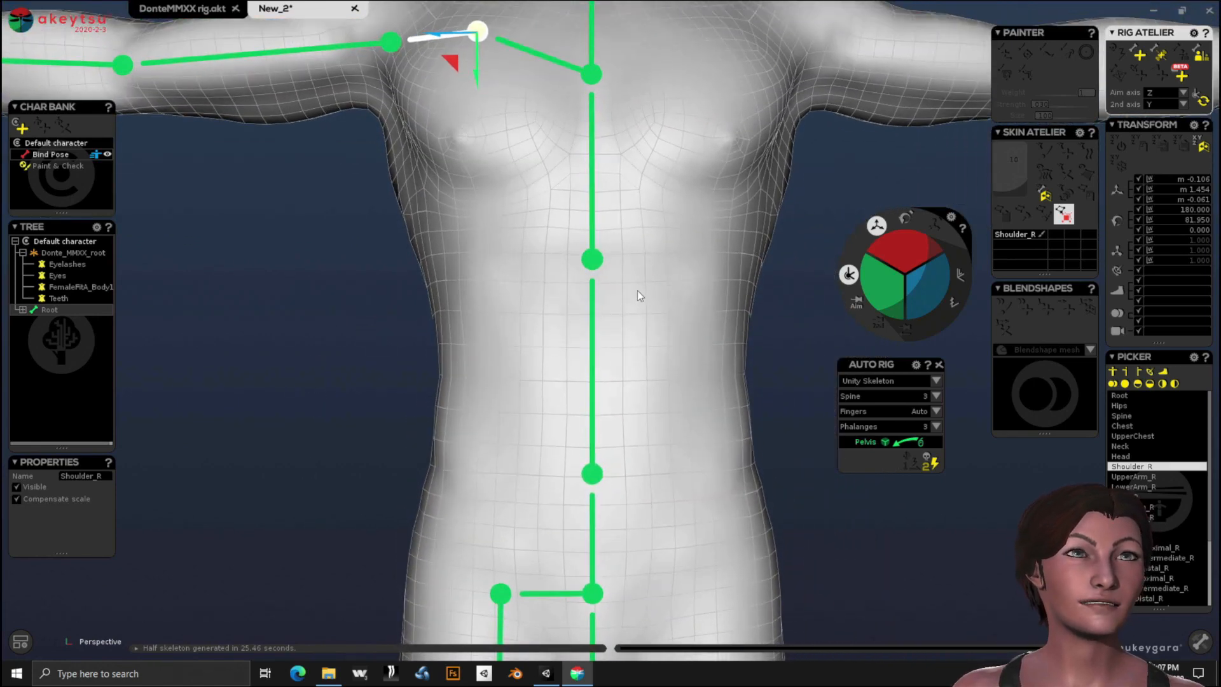
{"action": "mouse_move", "coordinate": [598, 262]}
{"action": "middle_mouse_down"}
{"action": "mouse_move", "coordinate": [599, 250]}
{"action": "mouse_move", "coordinate": [594, 270]}
{"action": "middle_mouse_up"}
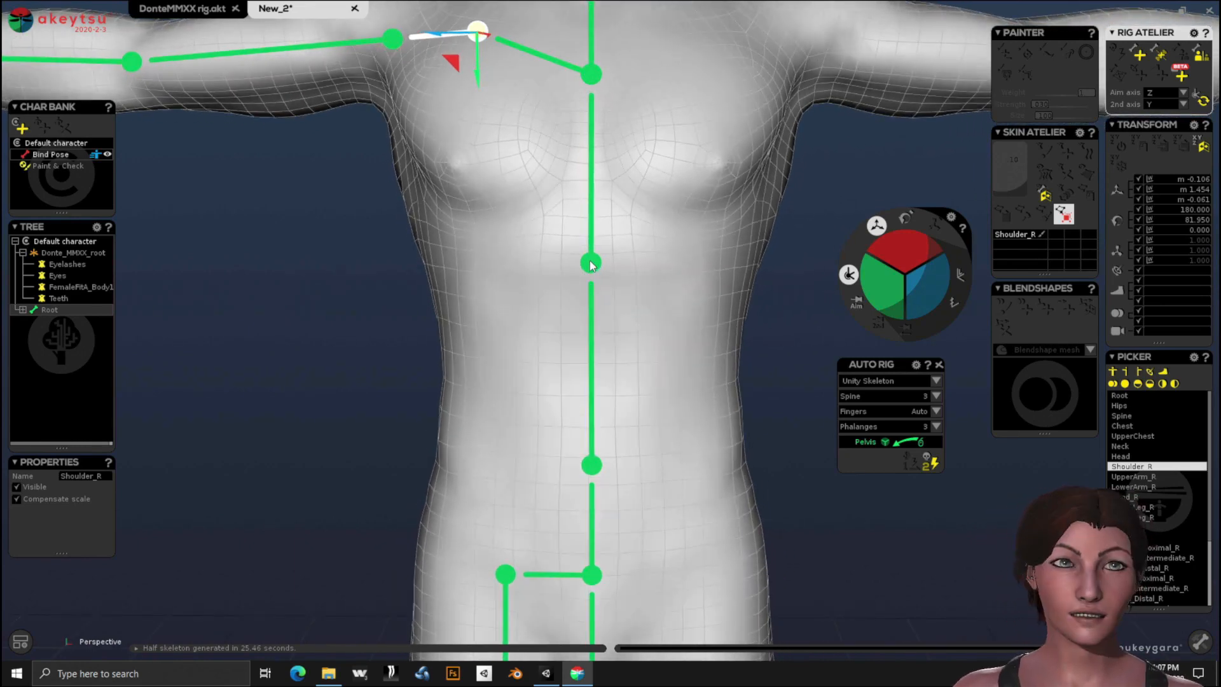
{"action": "left_click", "coordinate": [591, 264]}
{"action": "left_click_drag", "start_coordinate": [594, 266], "coordinate": [591, 256]}
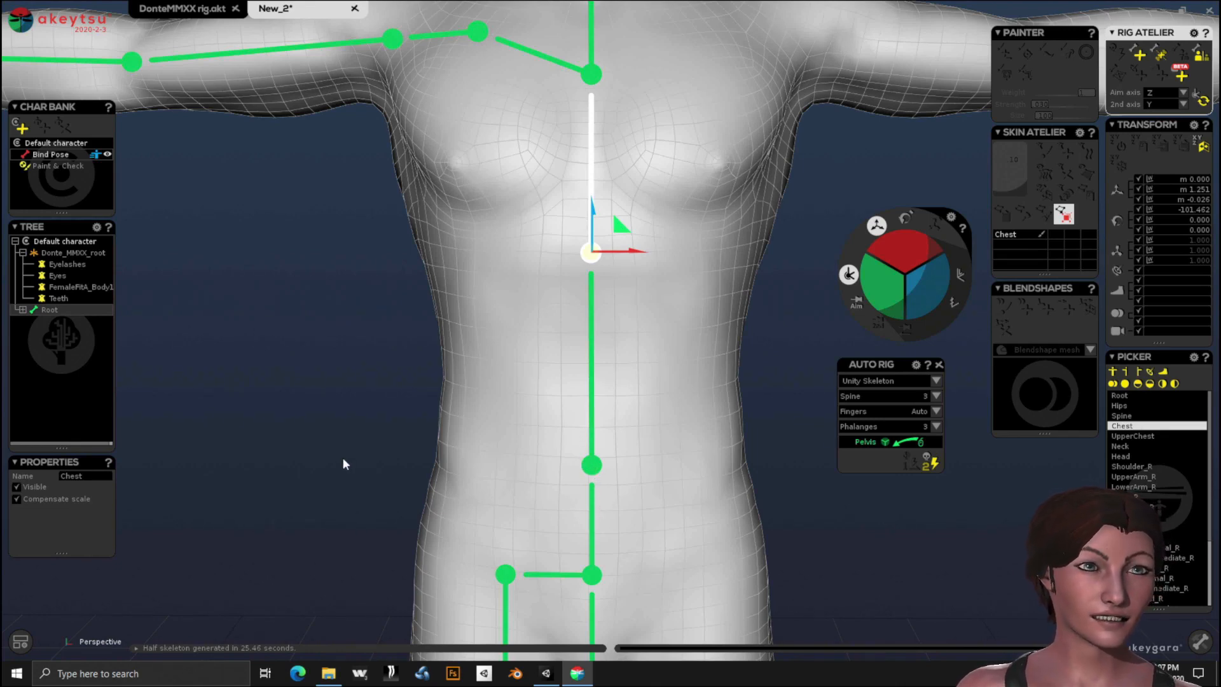
Lower the LowerLeg_R joint to the middle of the right knee, at about X -0.09, Y 0.53, Z -0.03 m.
{"action": "middle_click_drag", "start_coordinate": [343, 464], "coordinate": [381, 128]}
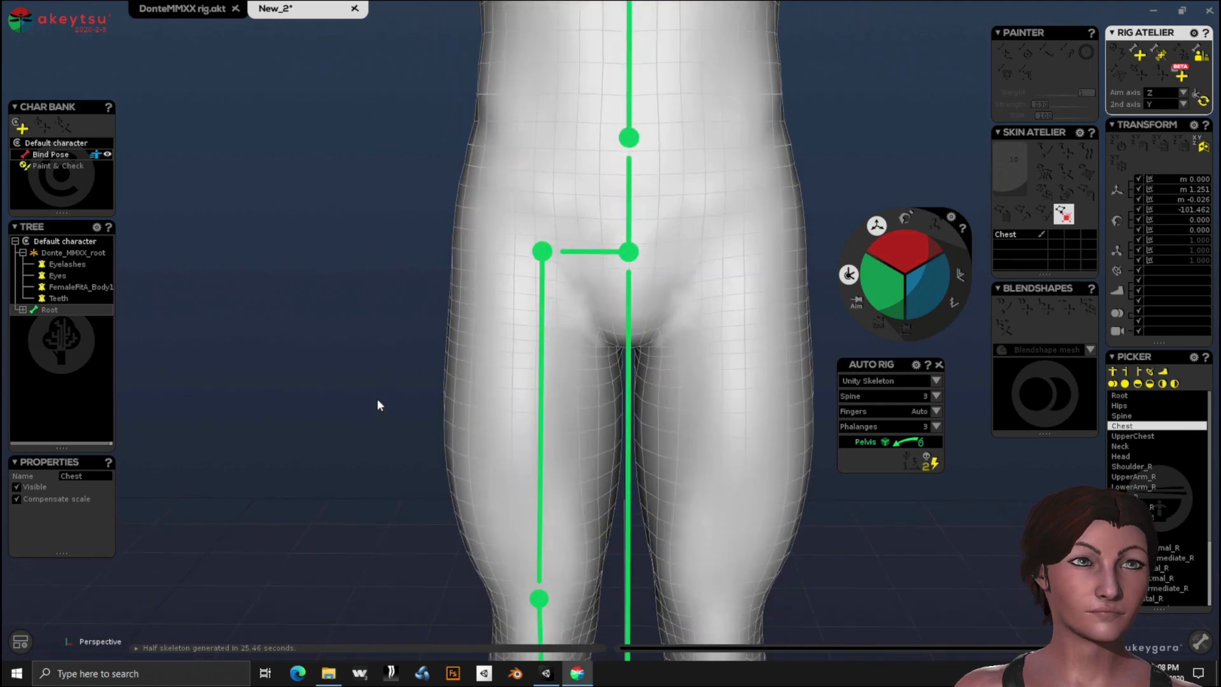
{"action": "middle_click_drag", "start_coordinate": [377, 405], "coordinate": [356, 185]}
{"action": "middle_click_drag", "start_coordinate": [351, 368], "coordinate": [349, 338]}
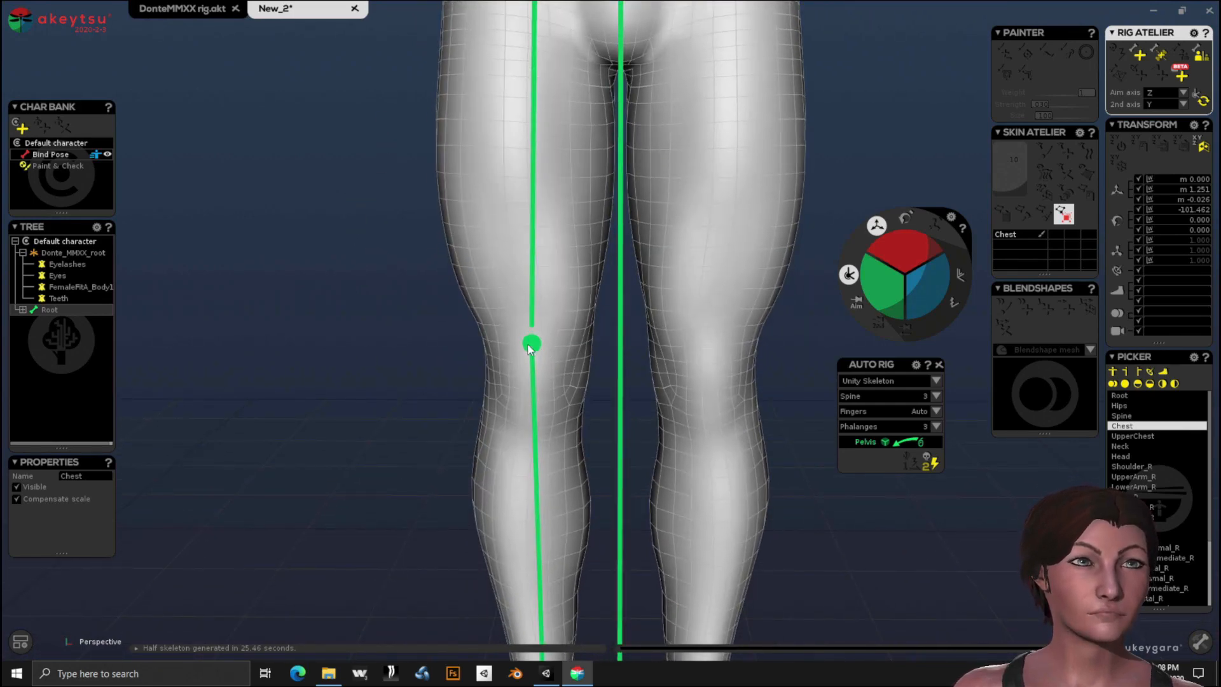
{"action": "middle_click_drag", "start_coordinate": [532, 346], "coordinate": [558, 313]}
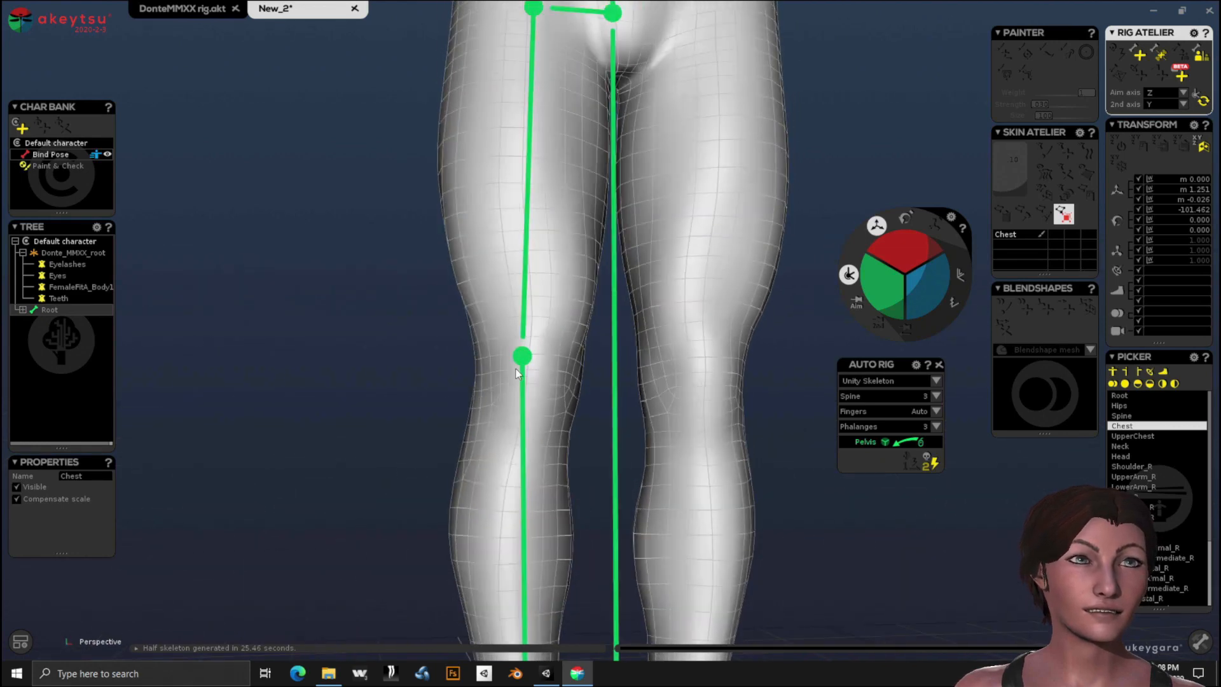
{"action": "mouse_move", "coordinate": [526, 366]}
{"action": "middle_mouse_down"}
{"action": "mouse_move", "coordinate": [518, 394]}
{"action": "mouse_move", "coordinate": [525, 367]}
{"action": "middle_mouse_up"}
{"action": "left_click", "coordinate": [522, 351]}
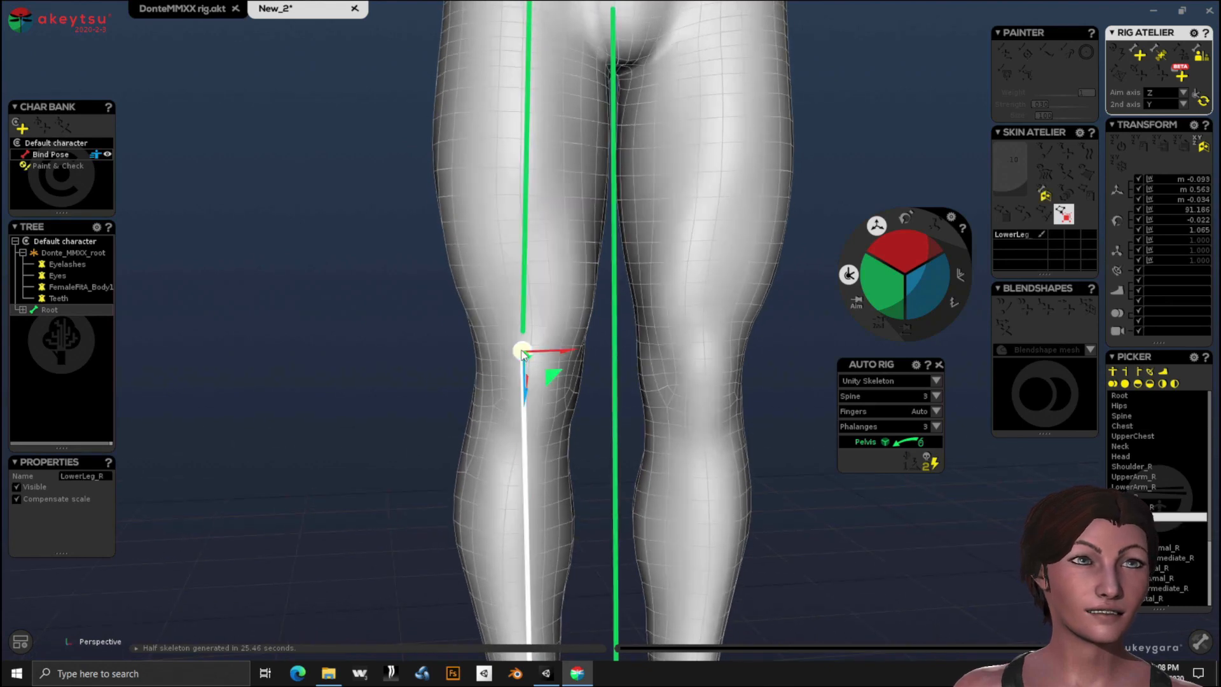
{"action": "left_click_drag", "start_coordinate": [522, 354], "coordinate": [529, 385]}
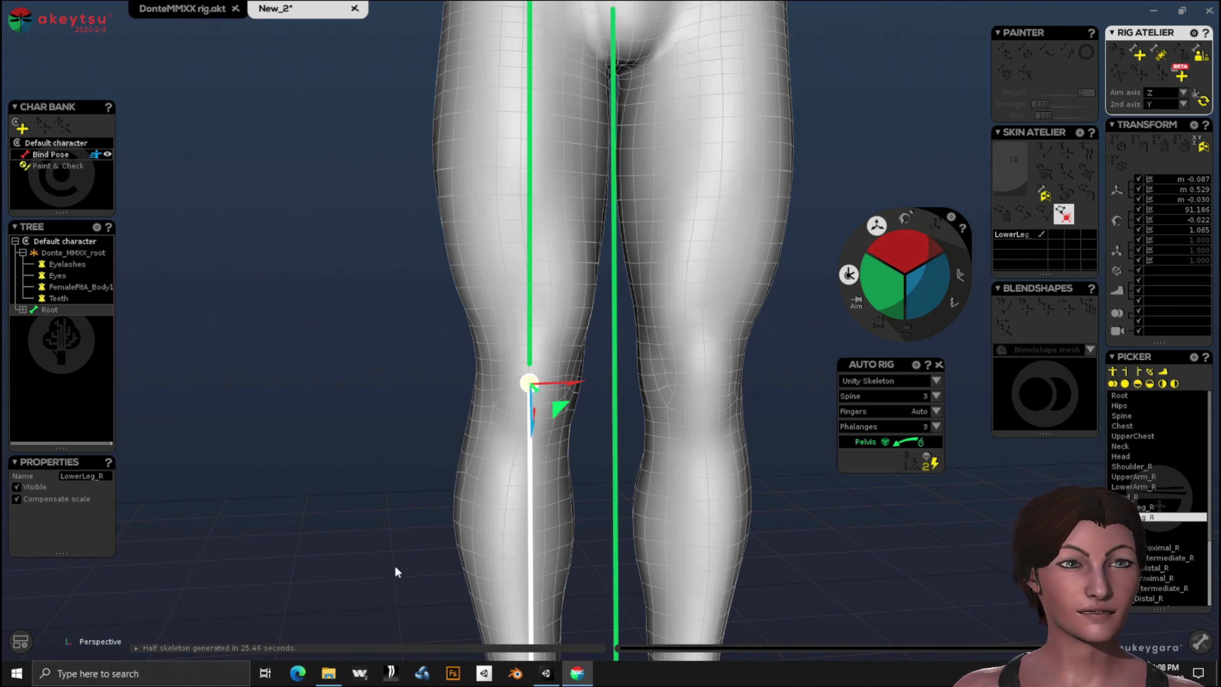
Lower the Foot_R joint into the right ankle in a side view, to about X -0.09, Y 0.08, Z -0.05 m.
{"action": "middle_click_drag", "start_coordinate": [395, 568], "coordinate": [358, 96]}
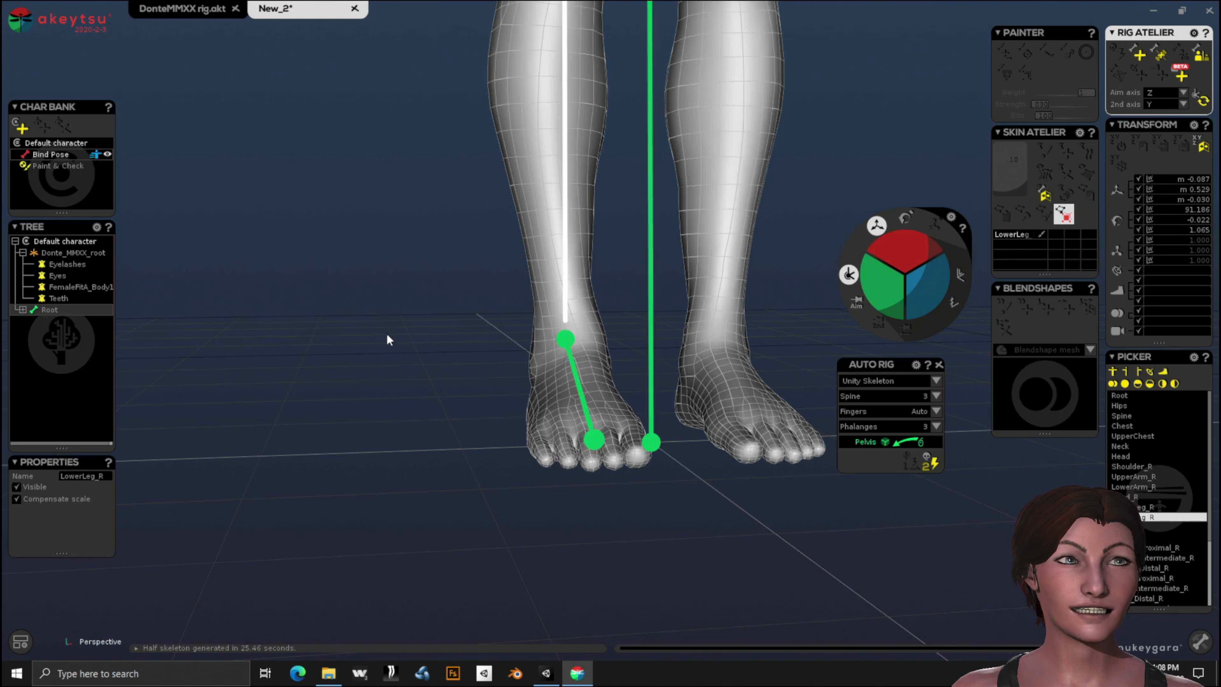
{"action": "right_click_drag", "start_coordinate": [395, 370], "coordinate": [531, 369]}
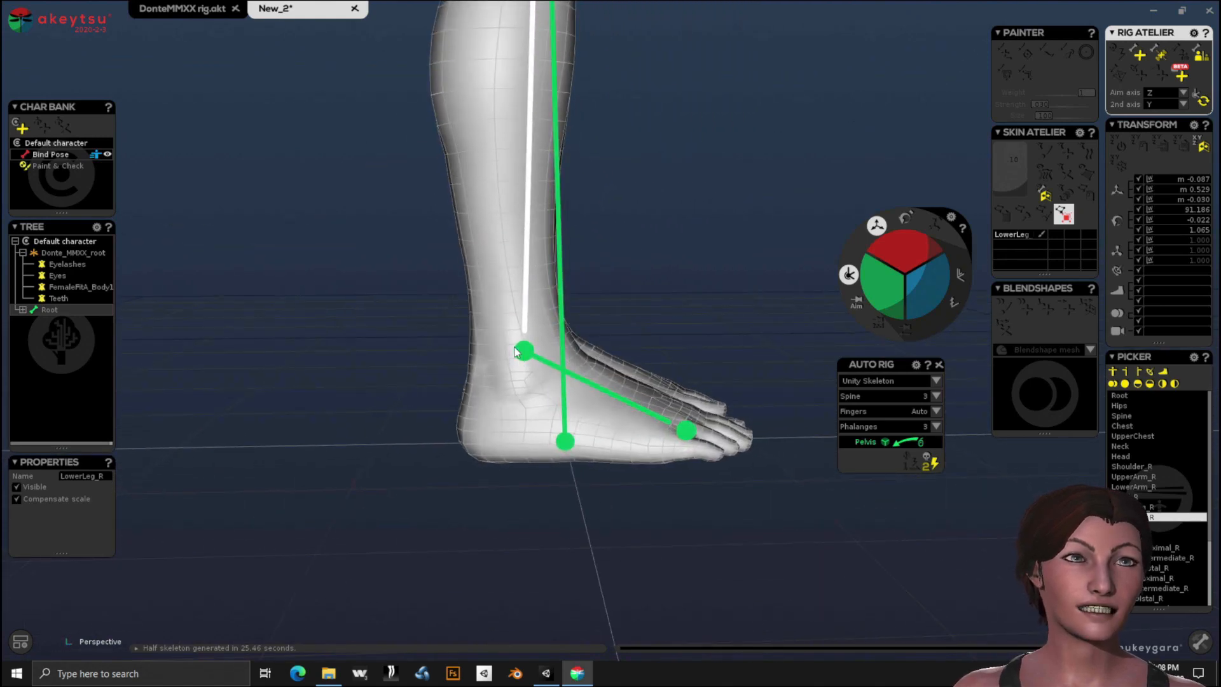
{"action": "left_click", "coordinate": [522, 352]}
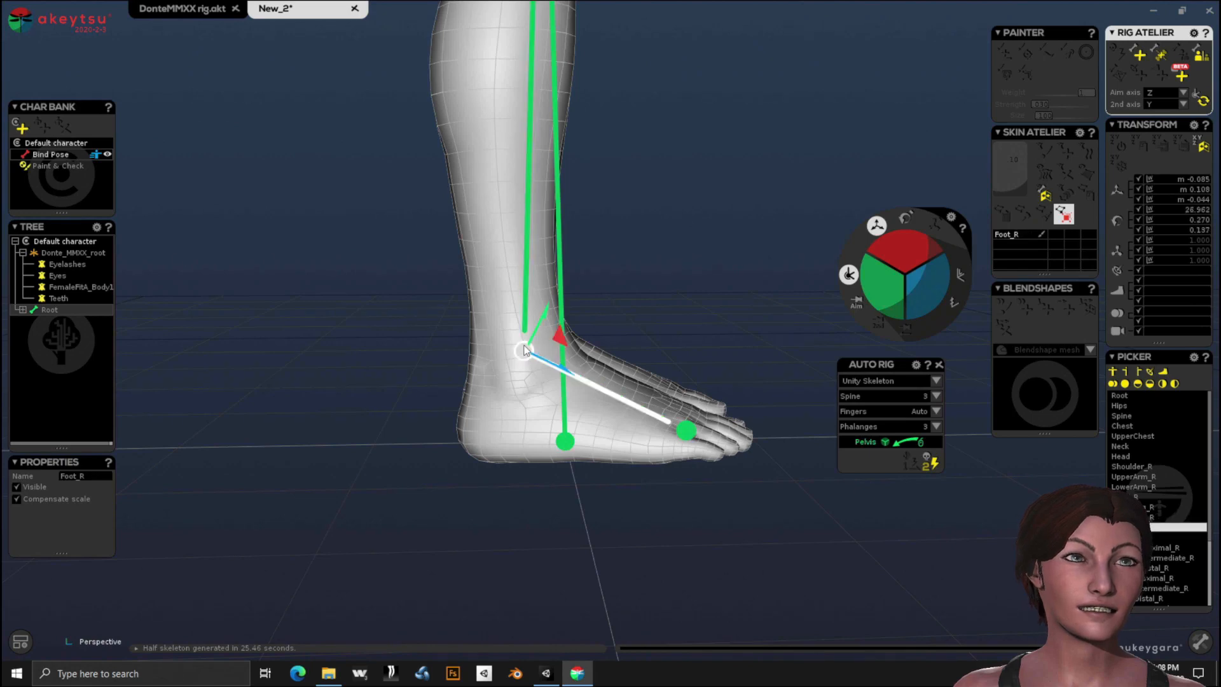
{"action": "left_click_drag", "start_coordinate": [522, 351], "coordinate": [517, 382]}
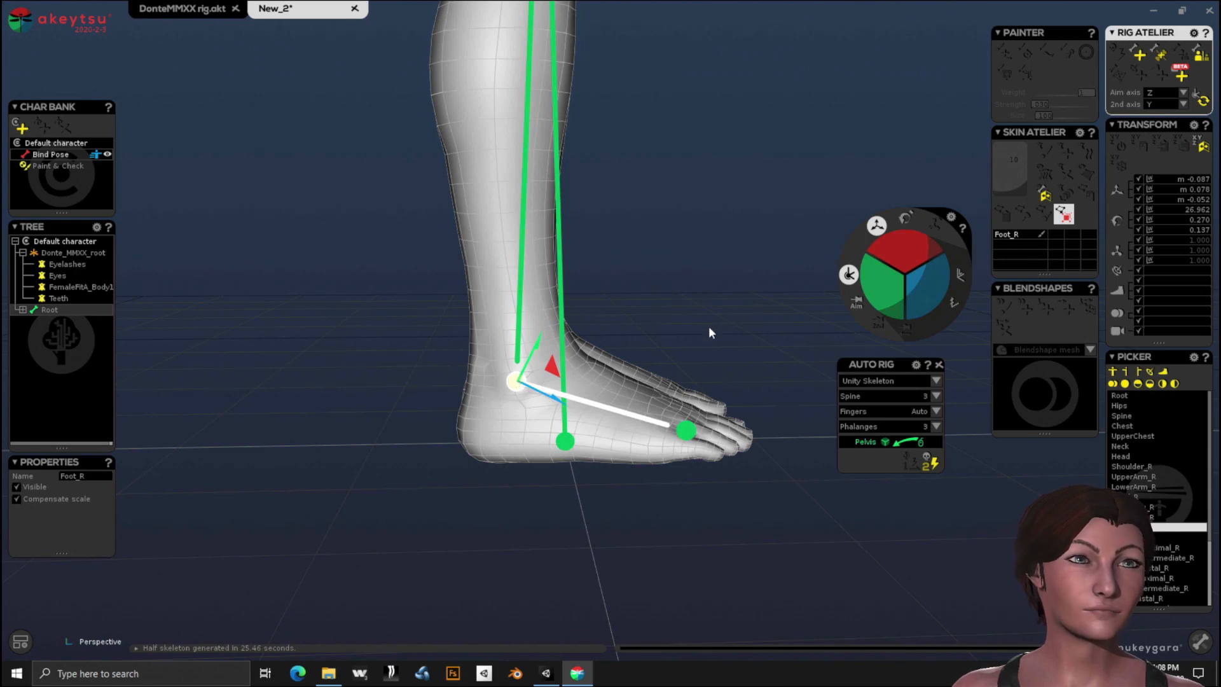
Bring the whole character into view and generate the full rig and skin from the adjusted half skeleton.
{"action": "middle_click_drag", "start_coordinate": [709, 325], "coordinate": [494, 341]}
{"action": "scroll", "coordinate": [490, 330], "scroll_direction": "down", "scroll_amount": 6}
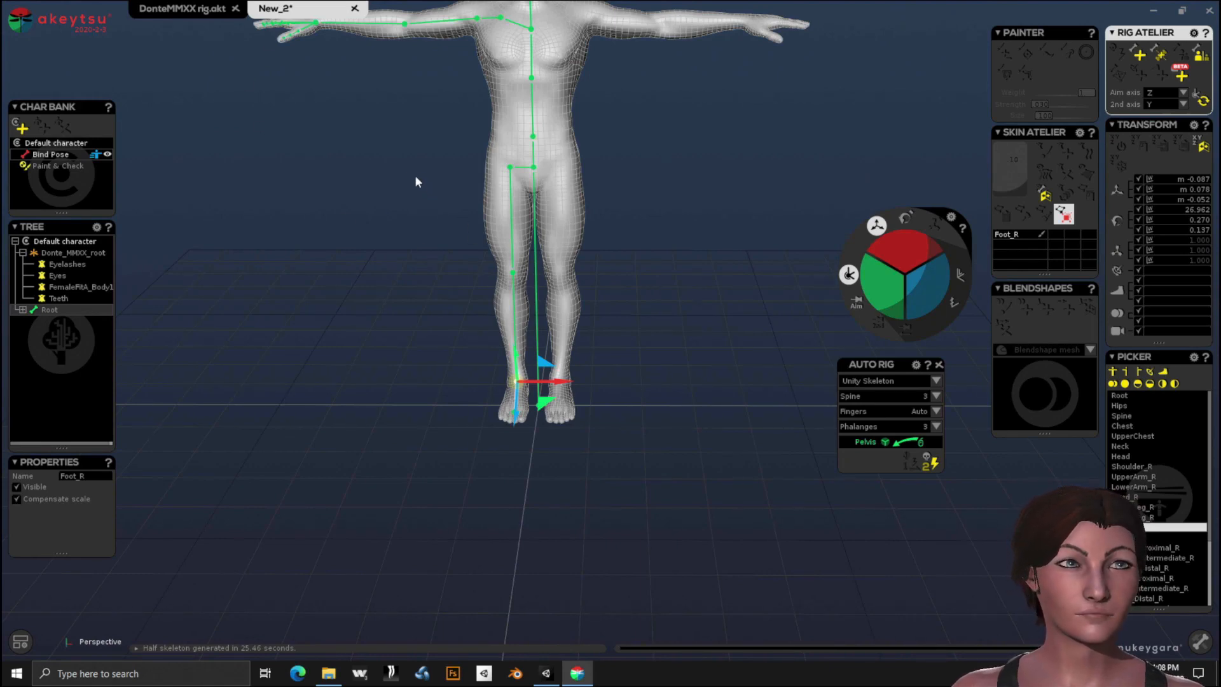
{"action": "middle_click_drag", "start_coordinate": [414, 155], "coordinate": [374, 337]}
{"action": "right_click_drag", "start_coordinate": [373, 338], "coordinate": [396, 289]}
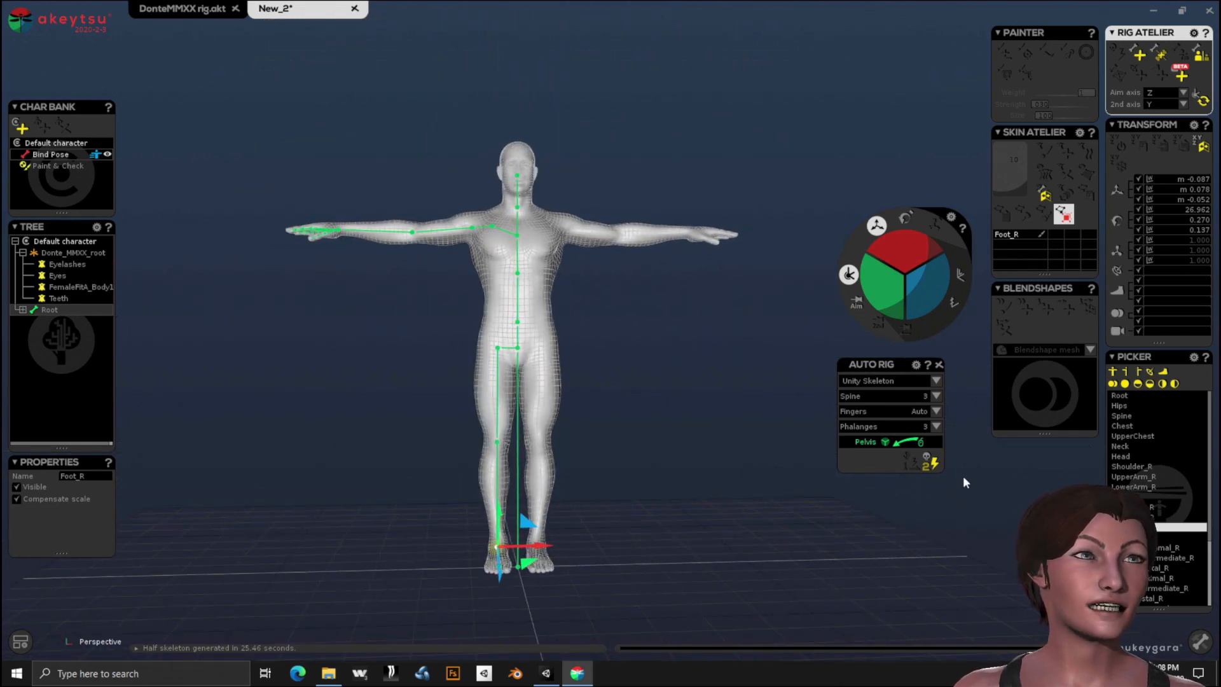
{"action": "left_click", "coordinate": [936, 465]}
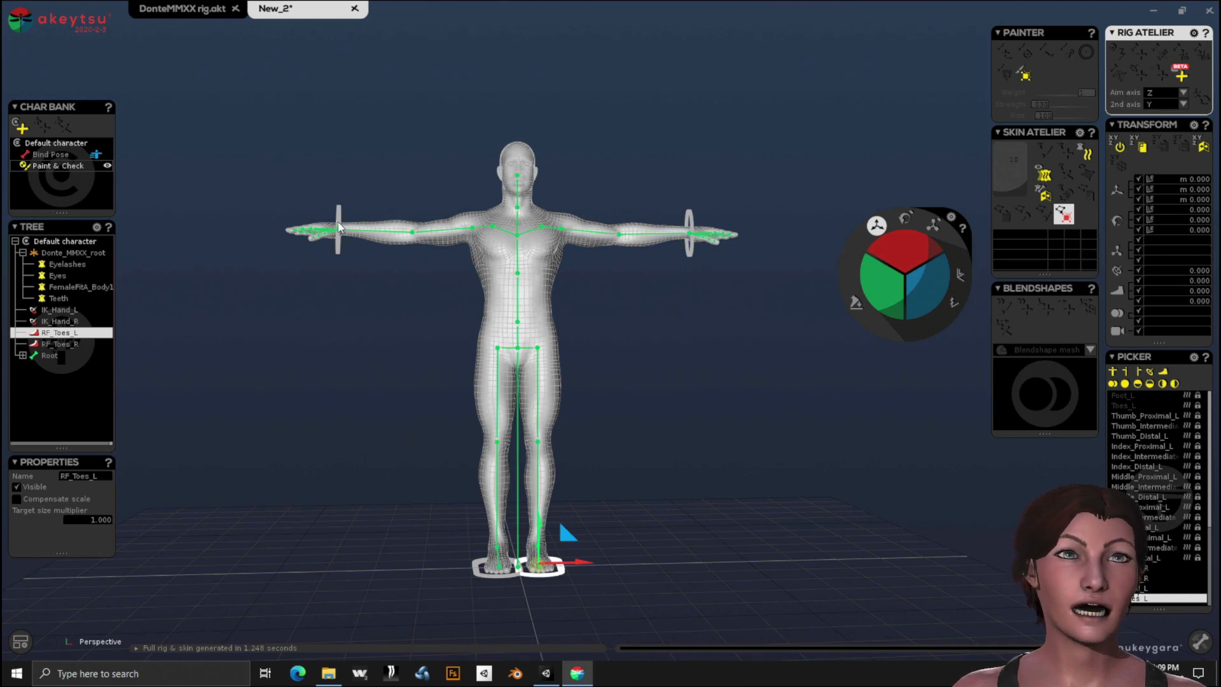
Test the right arm's deformation by raising the IK_Hand_R target, and undo the move.
{"action": "left_click", "coordinate": [337, 248]}
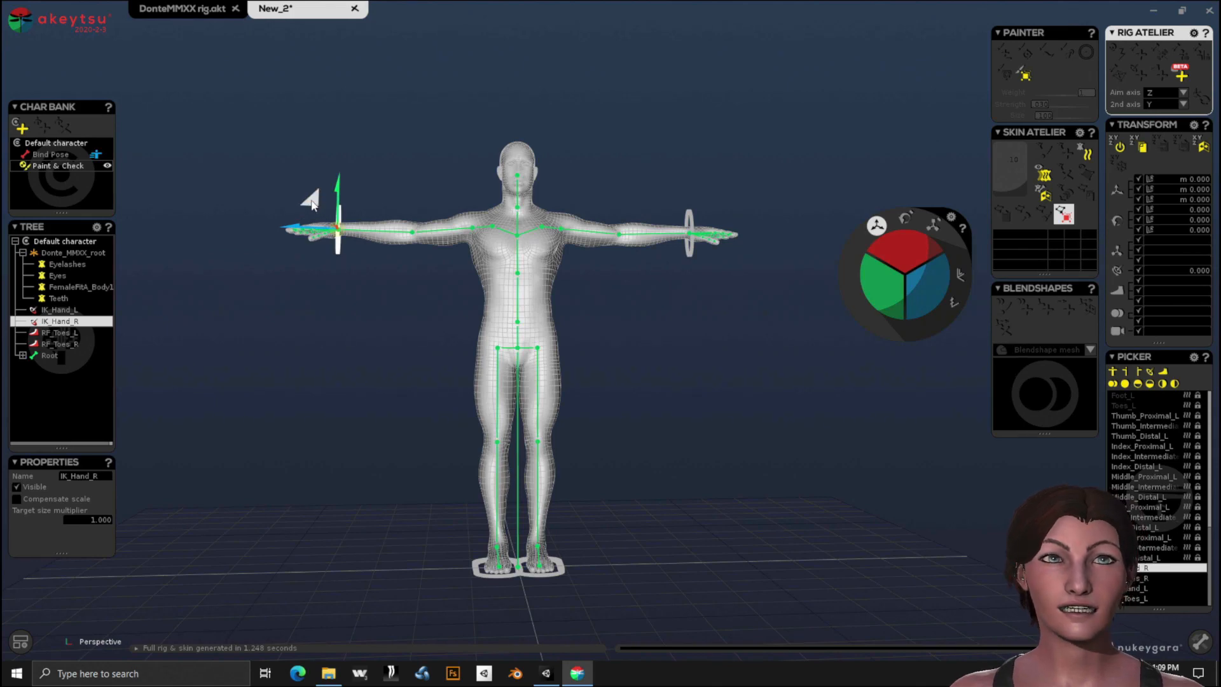
{"action": "left_click_drag", "start_coordinate": [314, 202], "coordinate": [303, 113]}
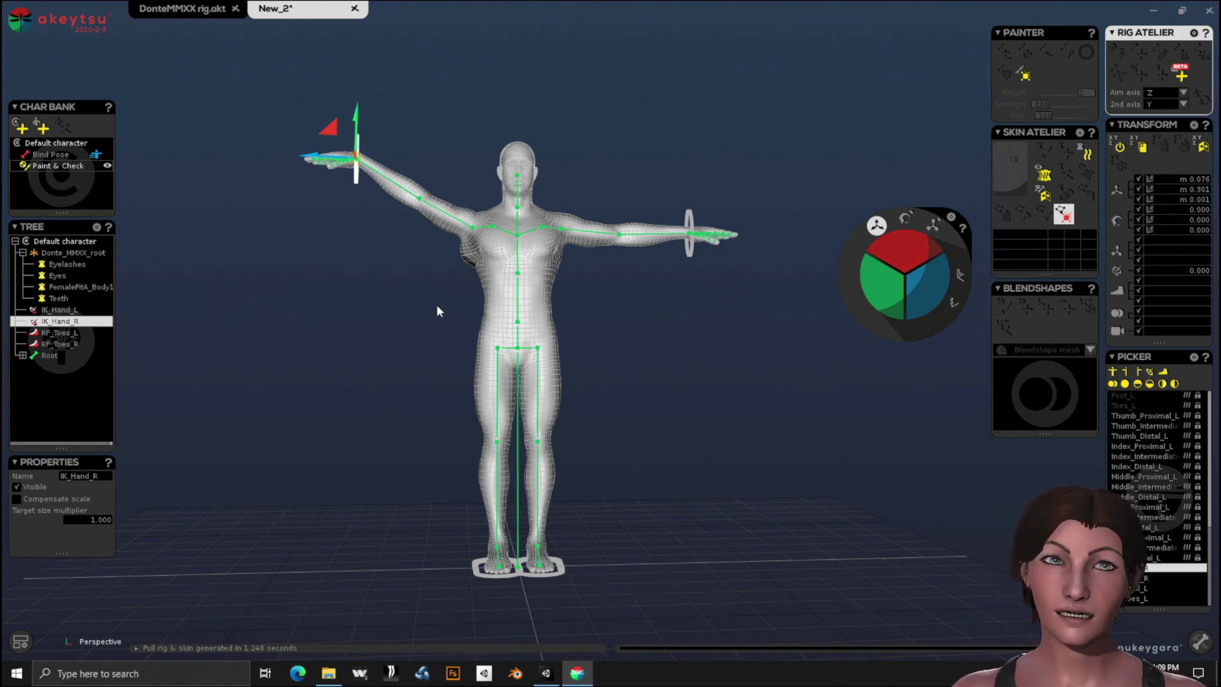
{"action": "key", "text": "ctrl+z"}
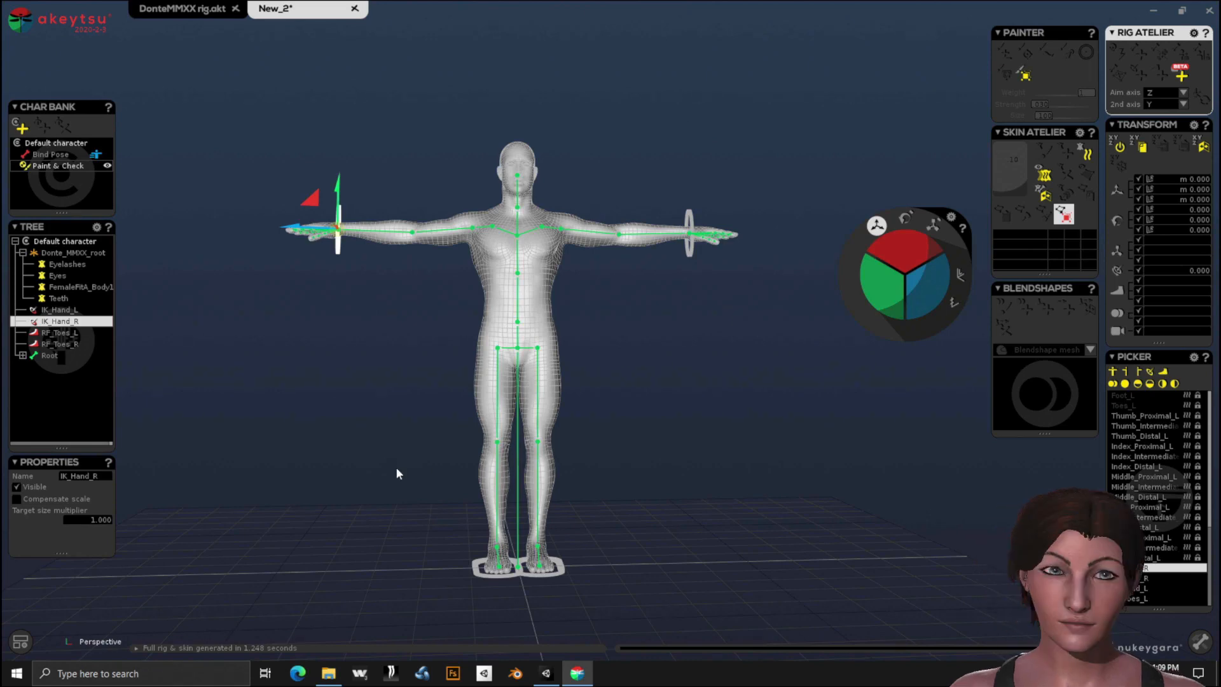
Test the right leg's deformation by moving the RF_Toes_R target to about X 0.003, Y 0.323, Z 0.161 m.
{"action": "middle_click_drag", "start_coordinate": [398, 458], "coordinate": [515, 430]}
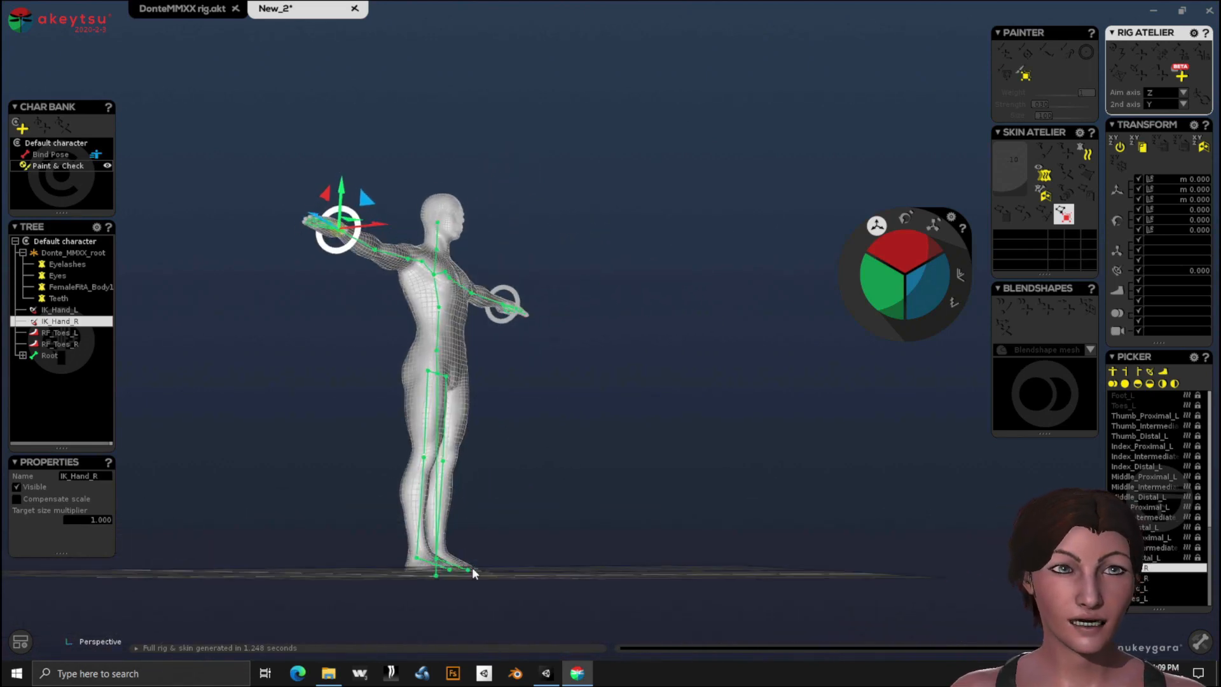
{"action": "middle_click_drag", "start_coordinate": [288, 379], "coordinate": [275, 454]}
{"action": "scroll", "coordinate": [318, 415], "scroll_direction": "up", "scroll_amount": 5}
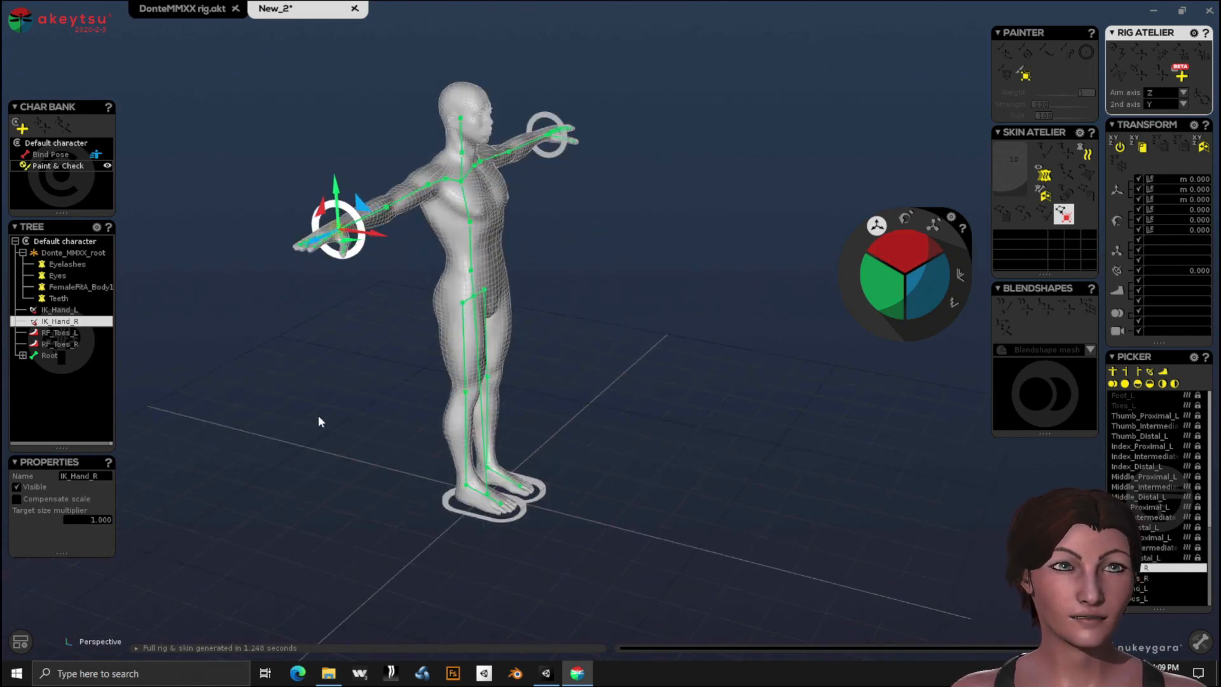
{"action": "middle_click_drag", "start_coordinate": [350, 451], "coordinate": [291, 267], "text": "shift"}
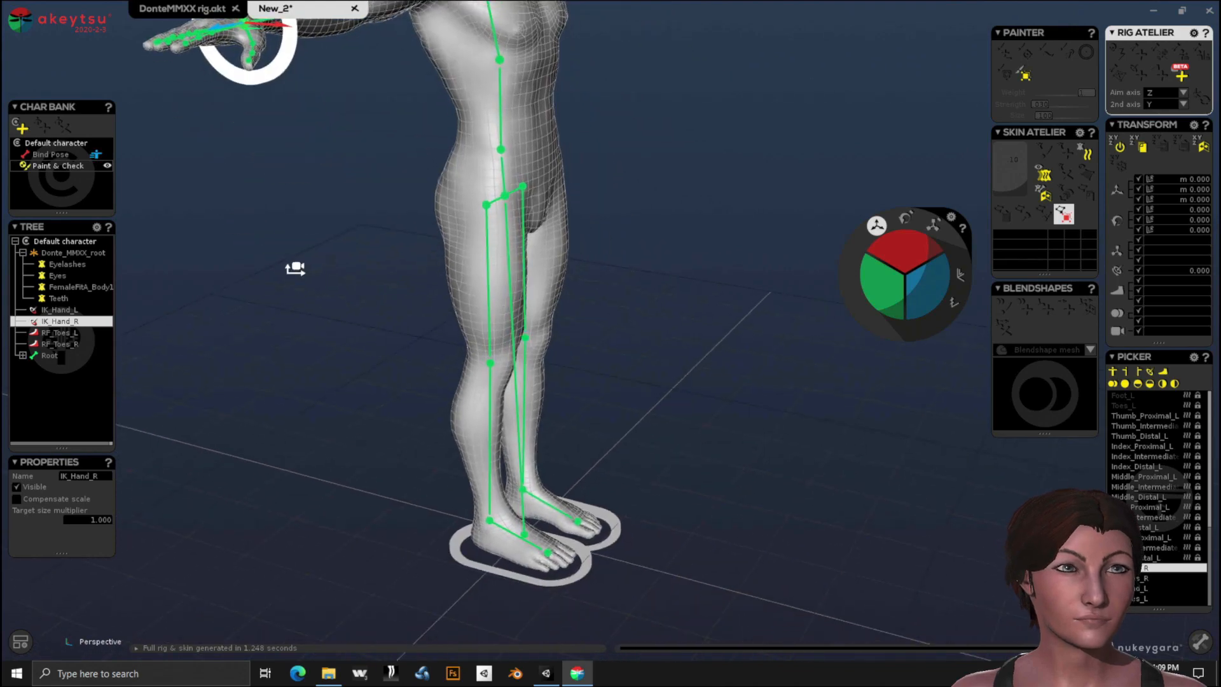
{"action": "scroll", "coordinate": [290, 336], "scroll_direction": "down", "scroll_amount": 4}
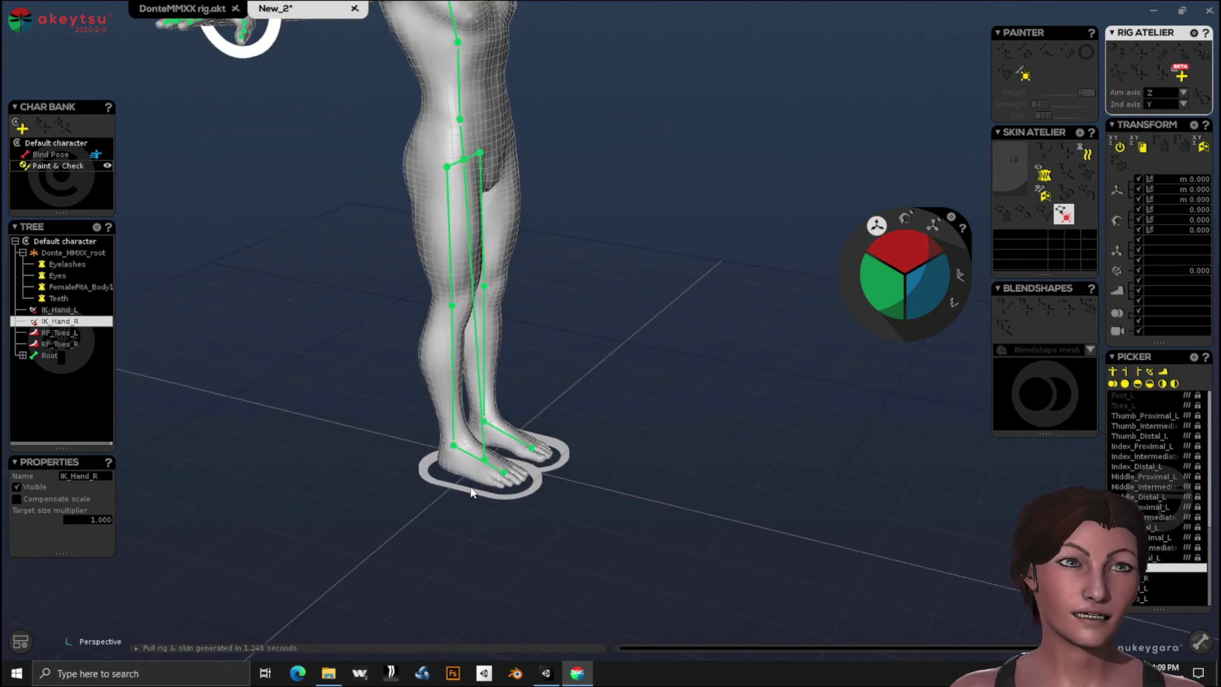
{"action": "left_click", "coordinate": [462, 494]}
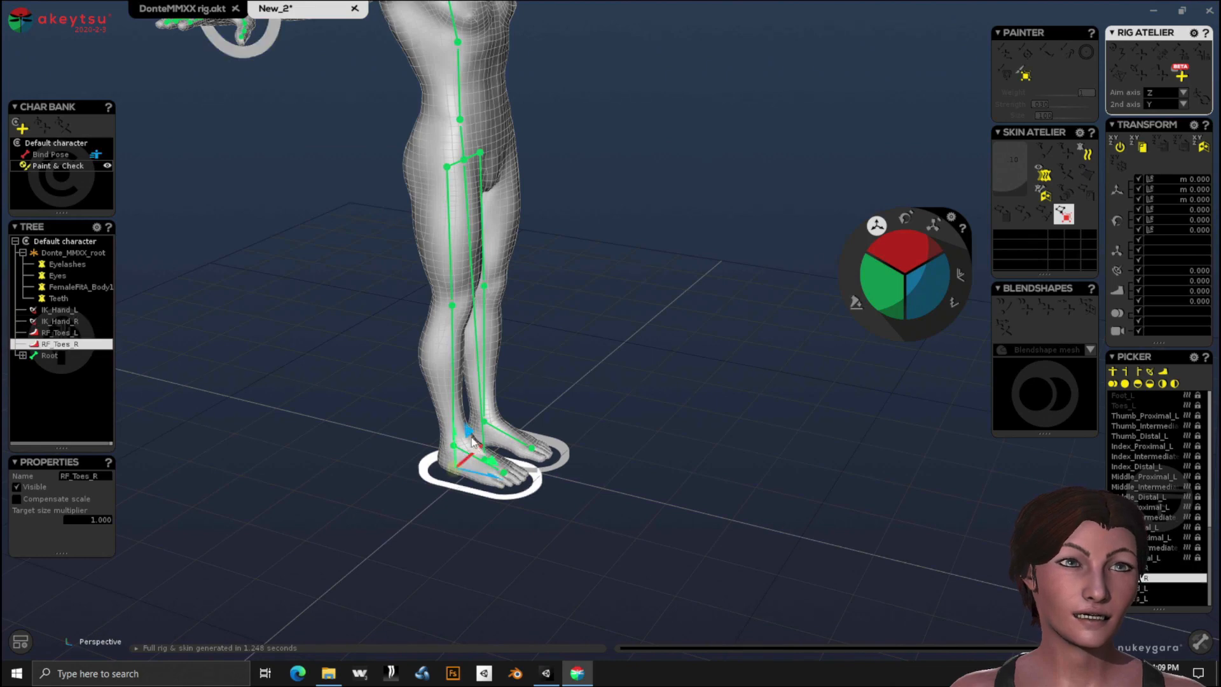
{"action": "left_click_drag", "start_coordinate": [472, 440], "coordinate": [518, 360]}
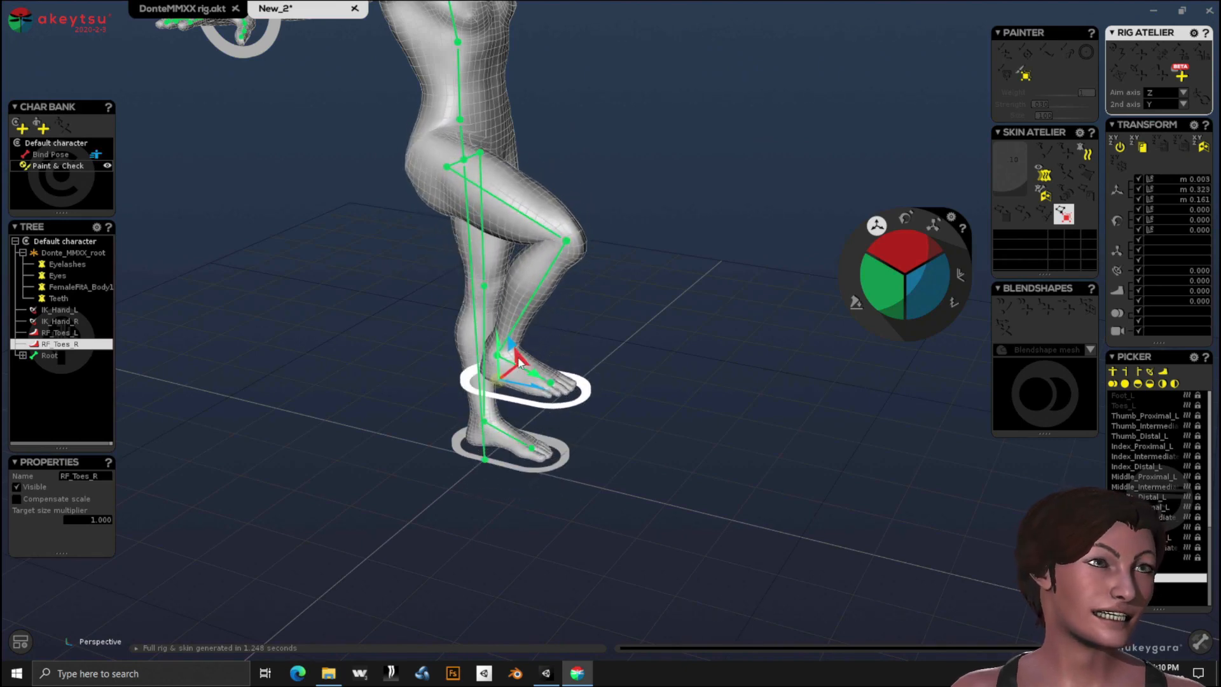
{"action": "middle_click_drag", "start_coordinate": [382, 309], "coordinate": [436, 291]}
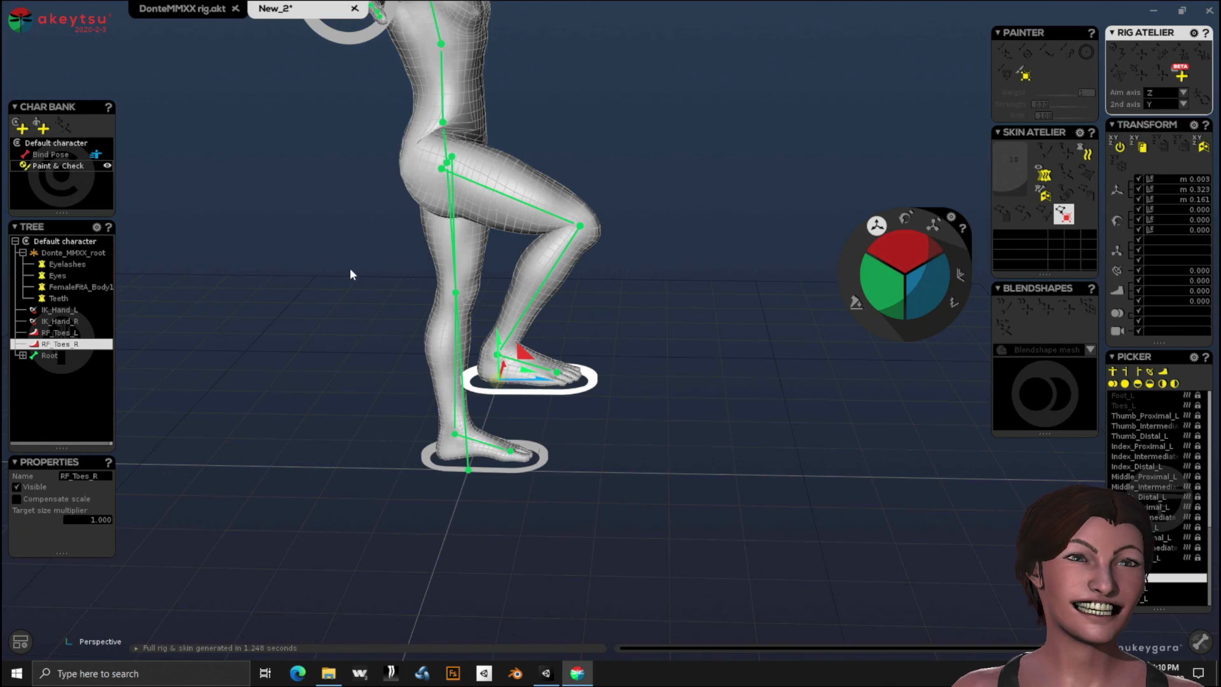
{"action": "middle_click_drag", "start_coordinate": [350, 272], "coordinate": [352, 459]}
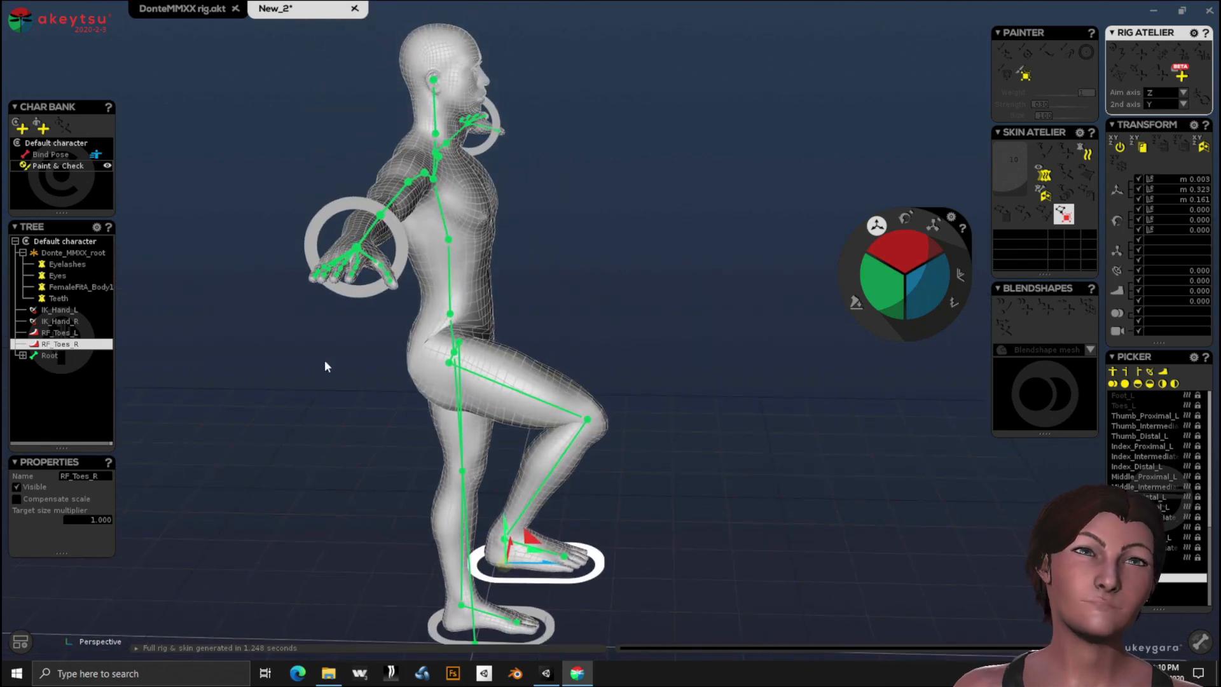
Test the right arm by moving the IK_Hand_R target up and inward to about X 0.429, Y 0.418, Z -0.028 m.
{"action": "left_click", "coordinate": [370, 292]}
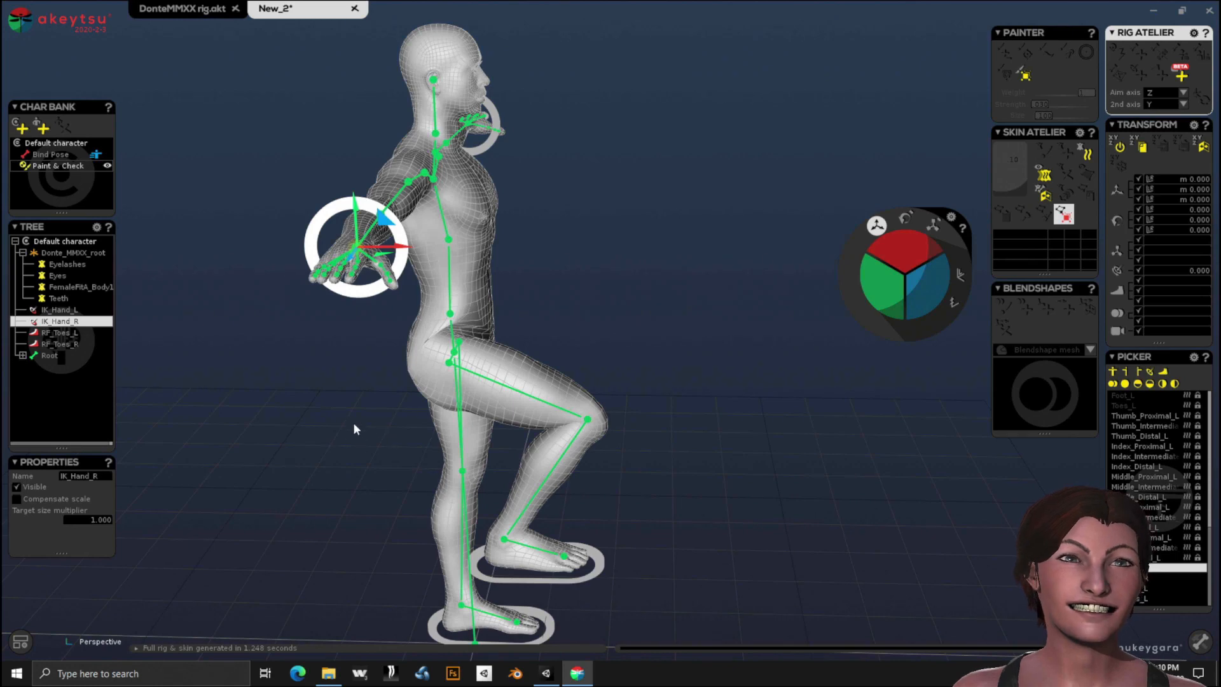
{"action": "right_click_drag", "start_coordinate": [354, 428], "coordinate": [215, 403]}
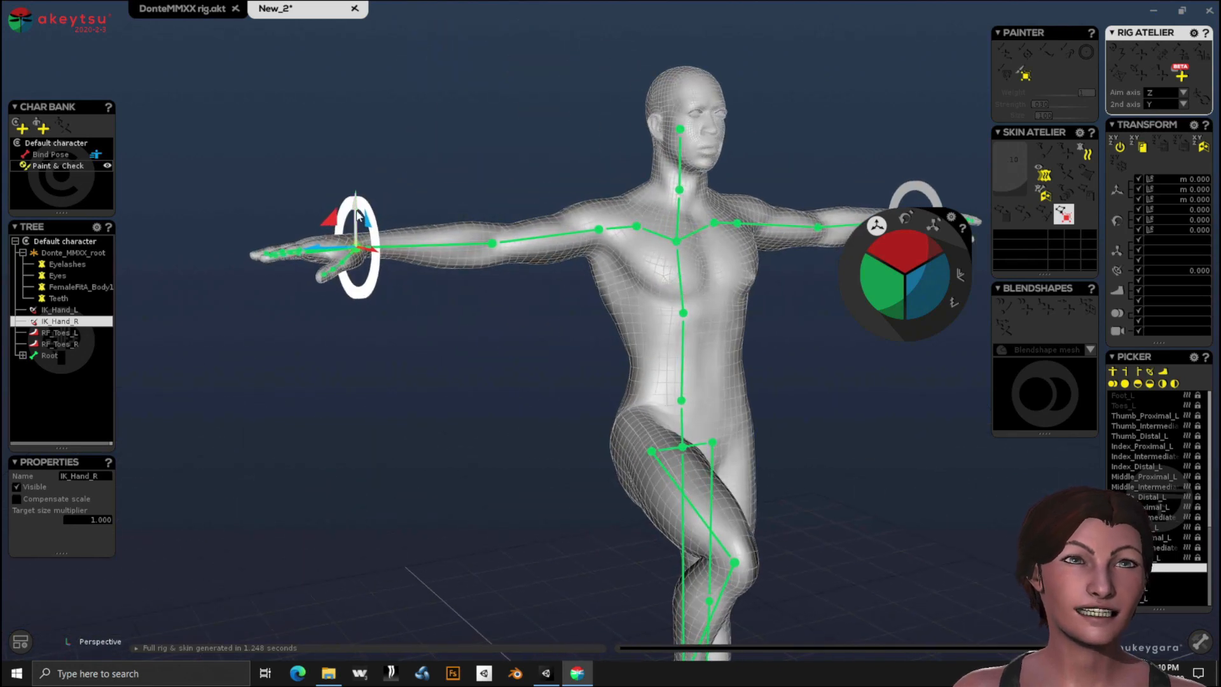
{"action": "left_click_drag", "start_coordinate": [358, 217], "coordinate": [517, 23]}
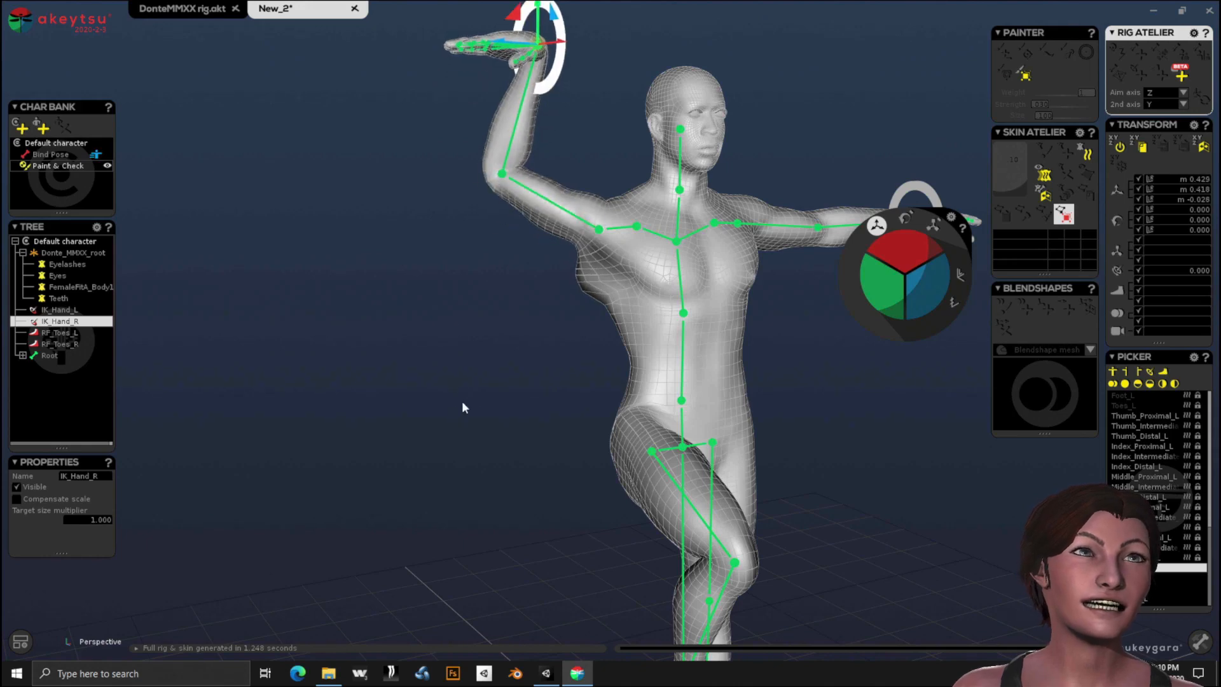
{"action": "middle_click_drag", "start_coordinate": [463, 407], "coordinate": [315, 420]}
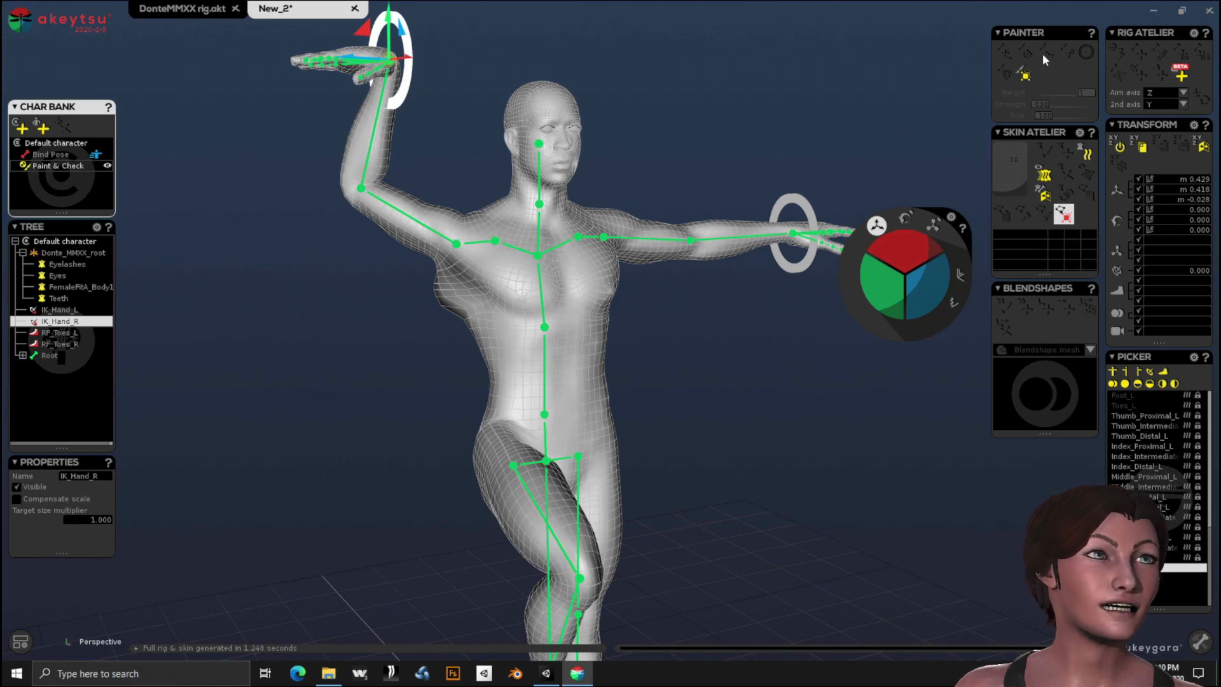
Show the Spine joint's skin weights and switch the skeleton display to joint points without connecting bones.
{"action": "left_click", "coordinate": [566, 380]}
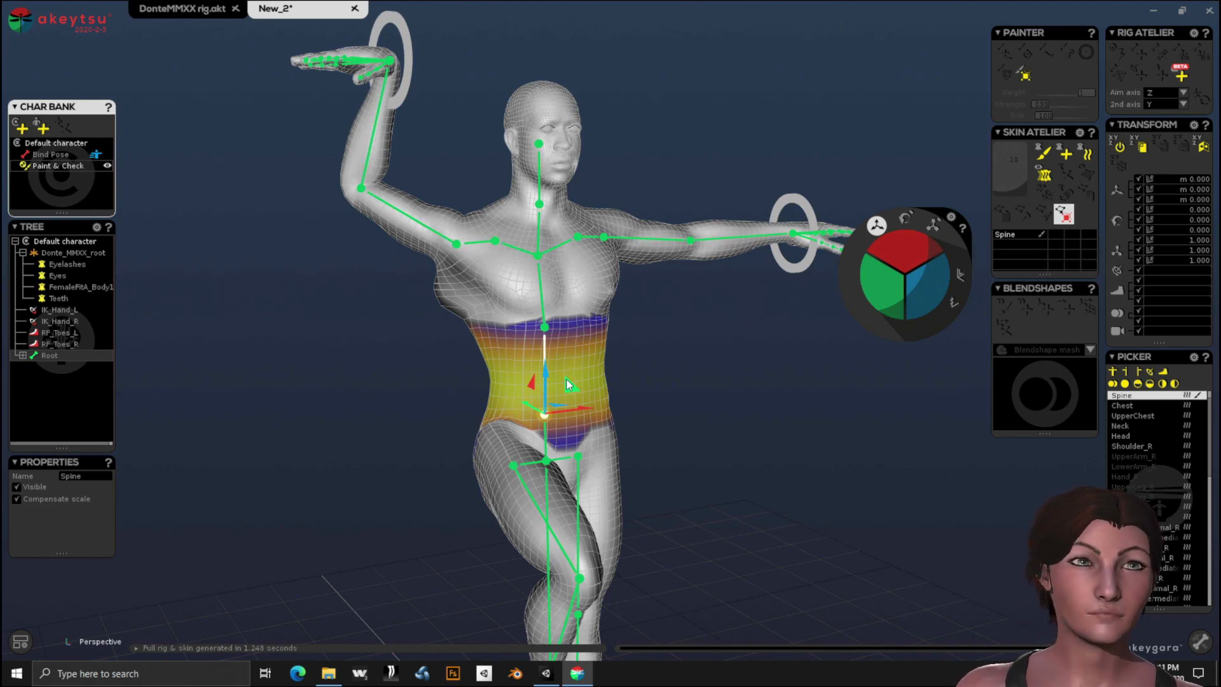
{"action": "key", "text": "b"}
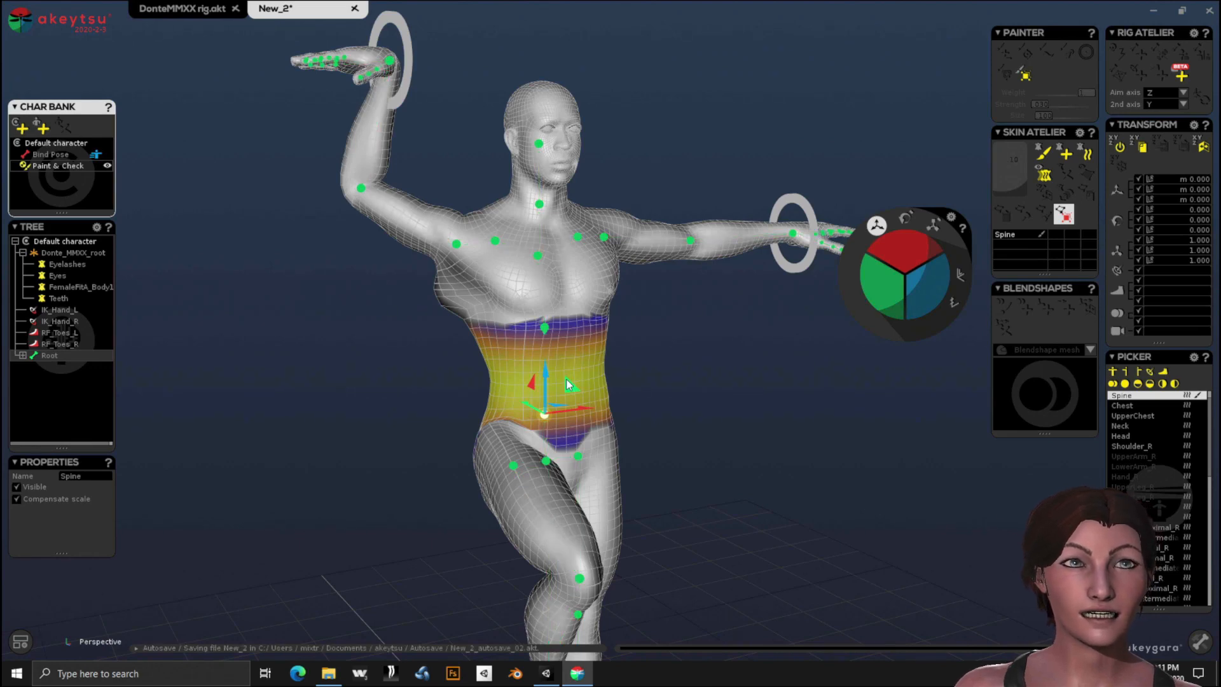
{"action": "key", "text": "b"}
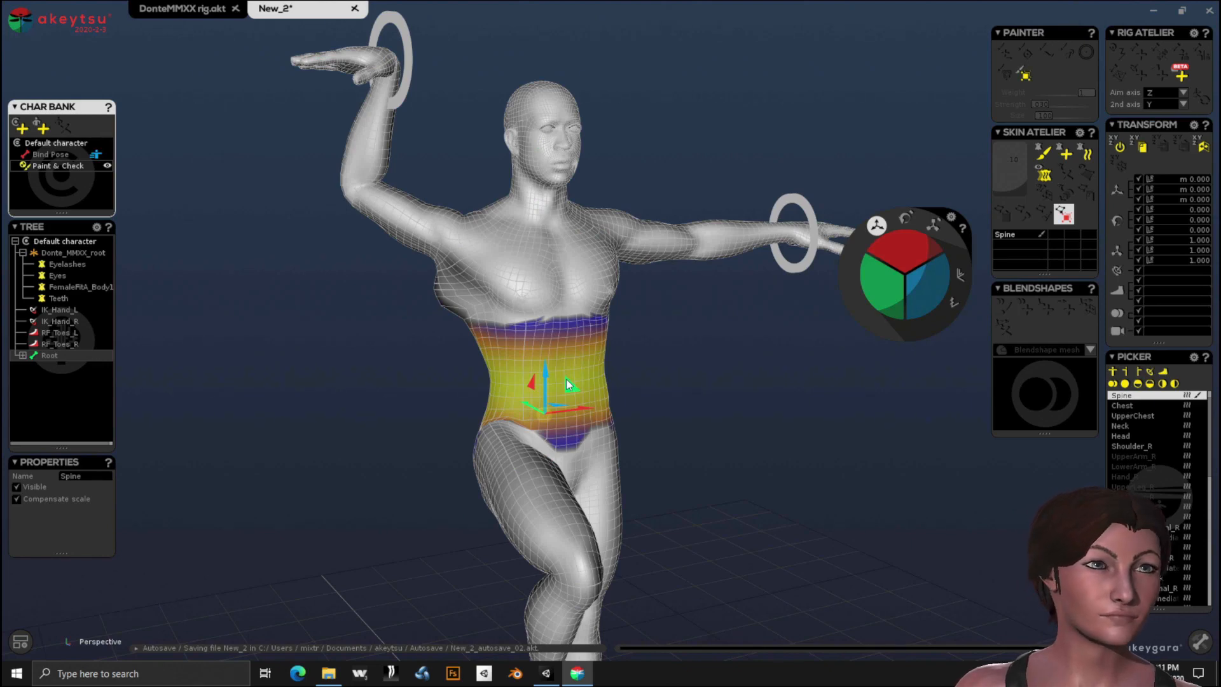
{"action": "key", "text": "b"}
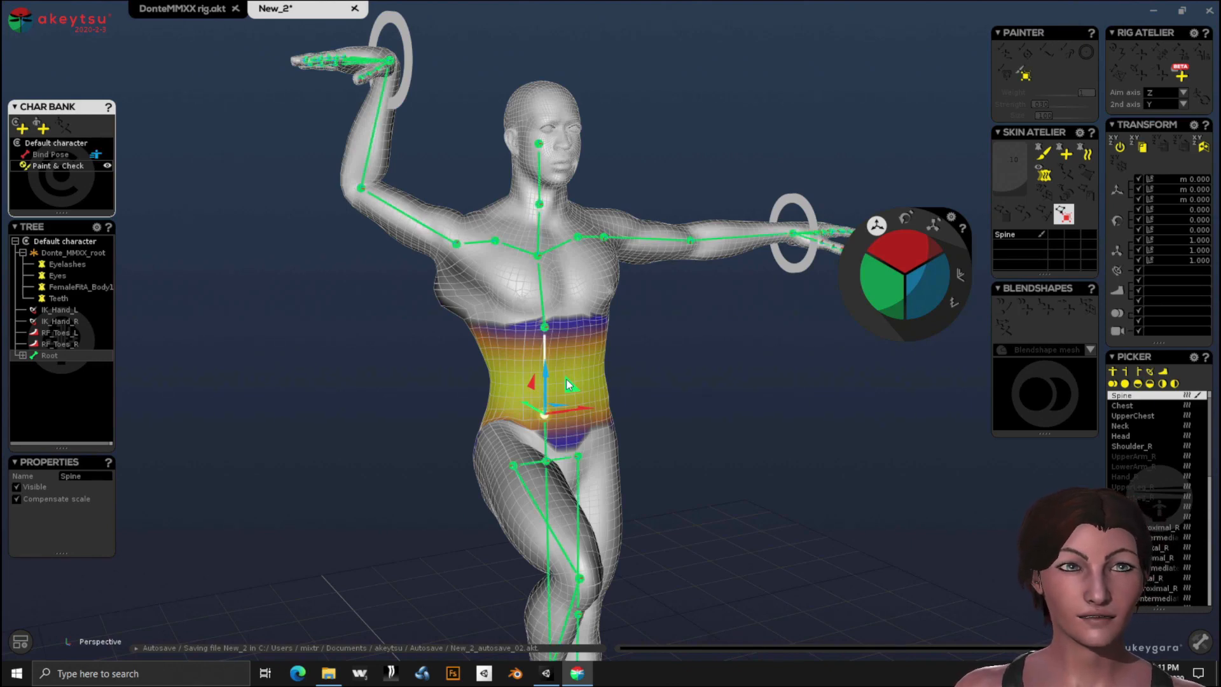
{"action": "key", "text": "b"}
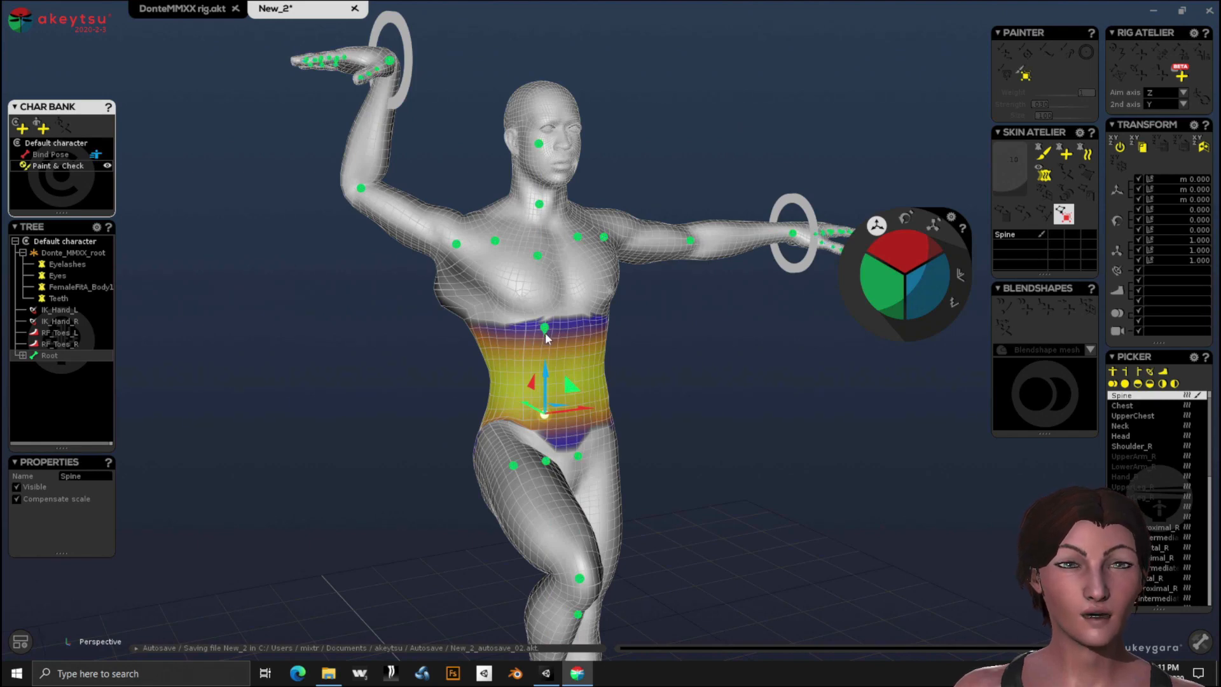
Examine the skin weights of the Chest, UpperArm_R, Head, Neck, Spine and Hips joints one after another.
{"action": "left_click", "coordinate": [553, 284]}
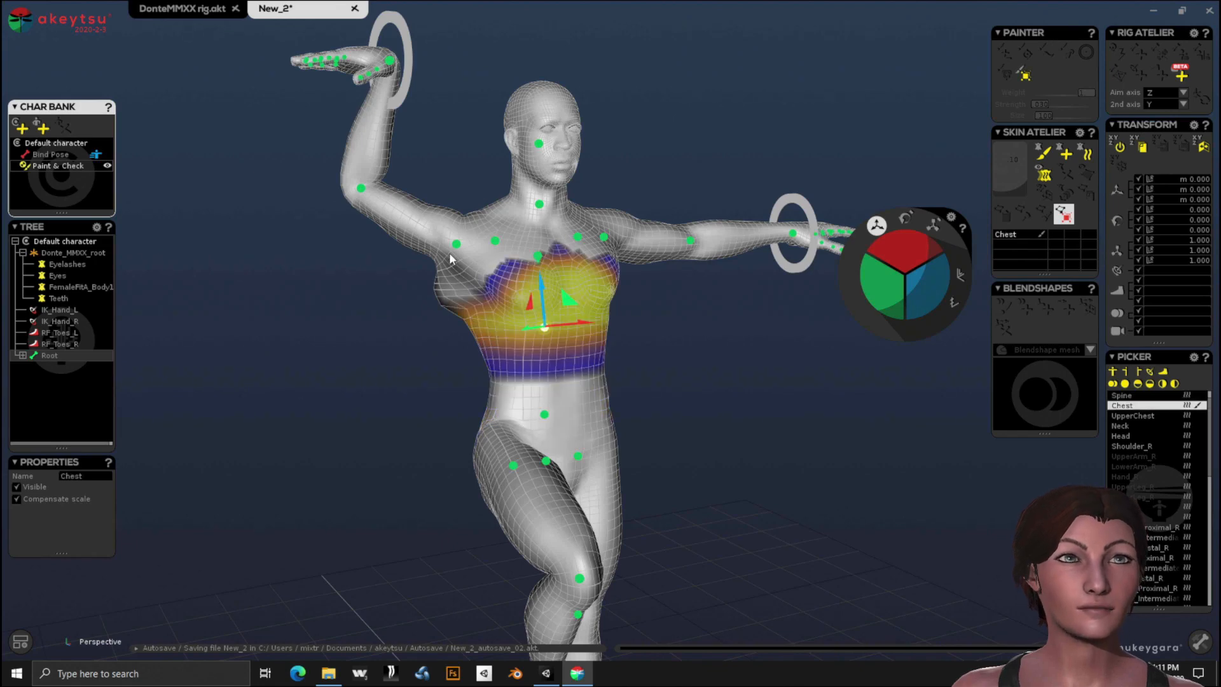
{"action": "left_click", "coordinate": [421, 240]}
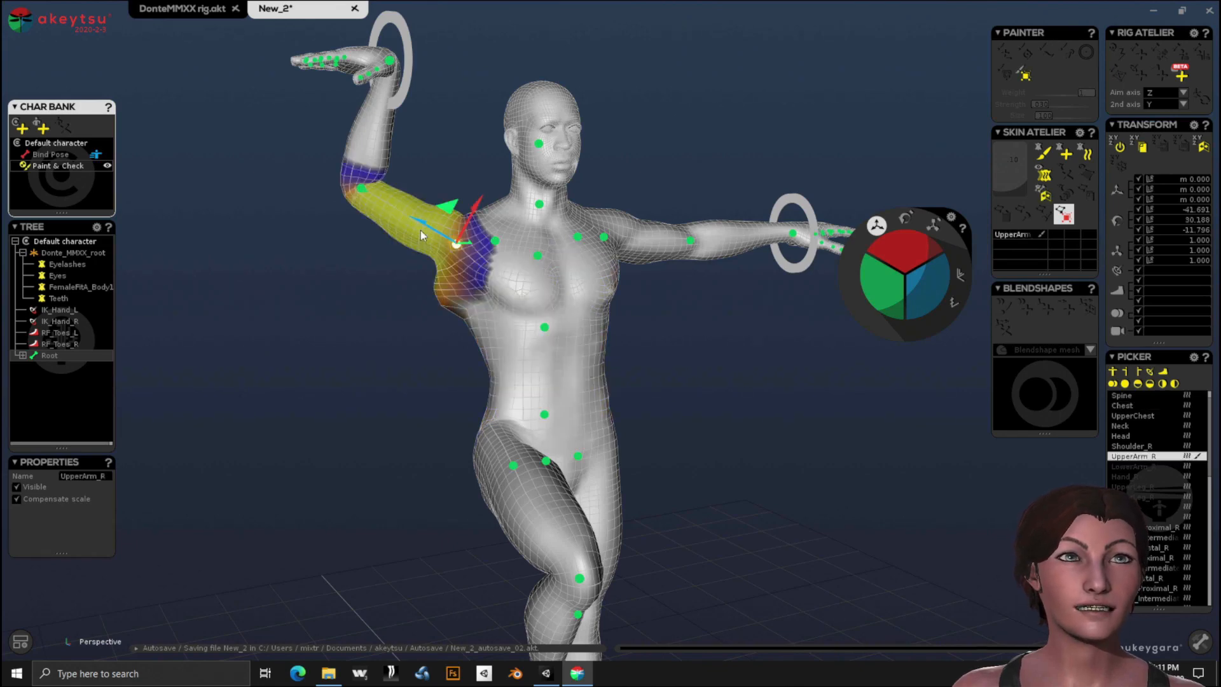
{"action": "left_click", "coordinate": [542, 120]}
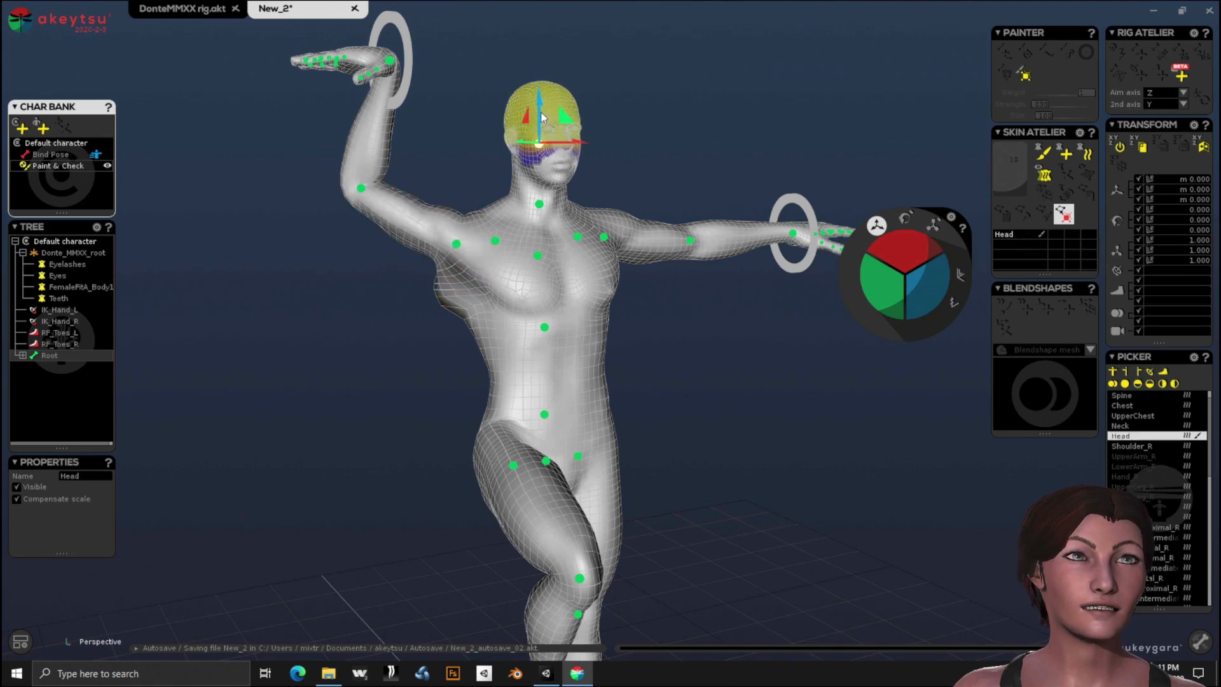
{"action": "left_click", "coordinate": [533, 192]}
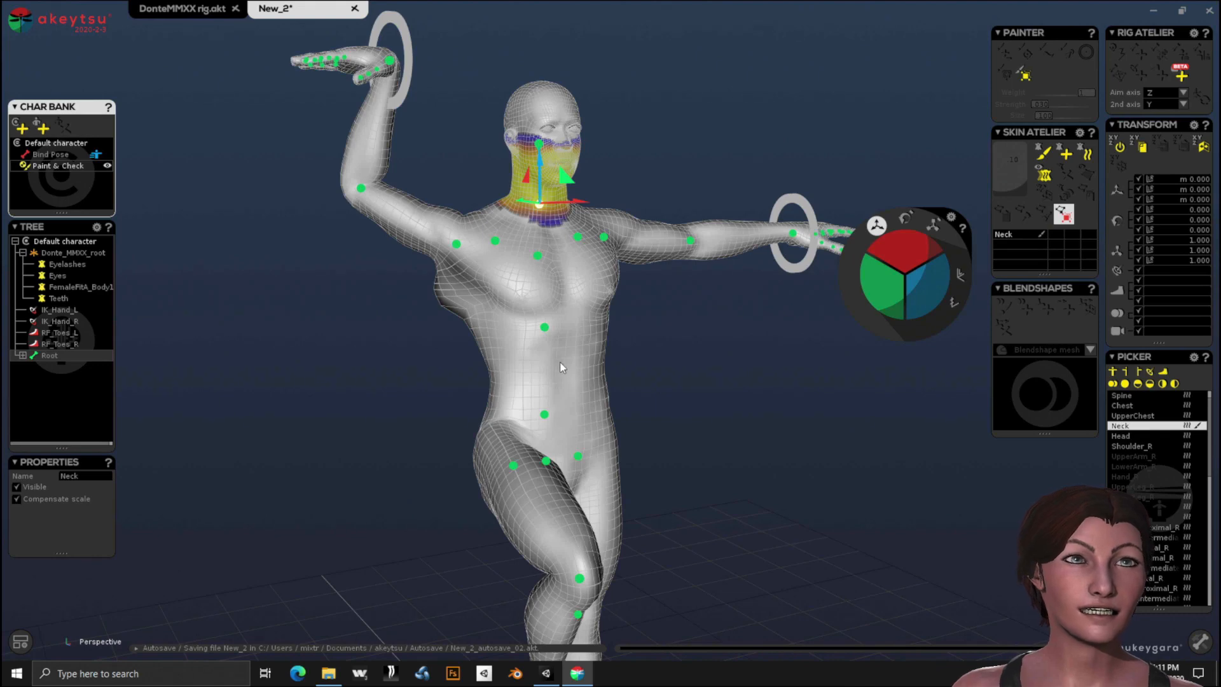
{"action": "left_click", "coordinate": [561, 381]}
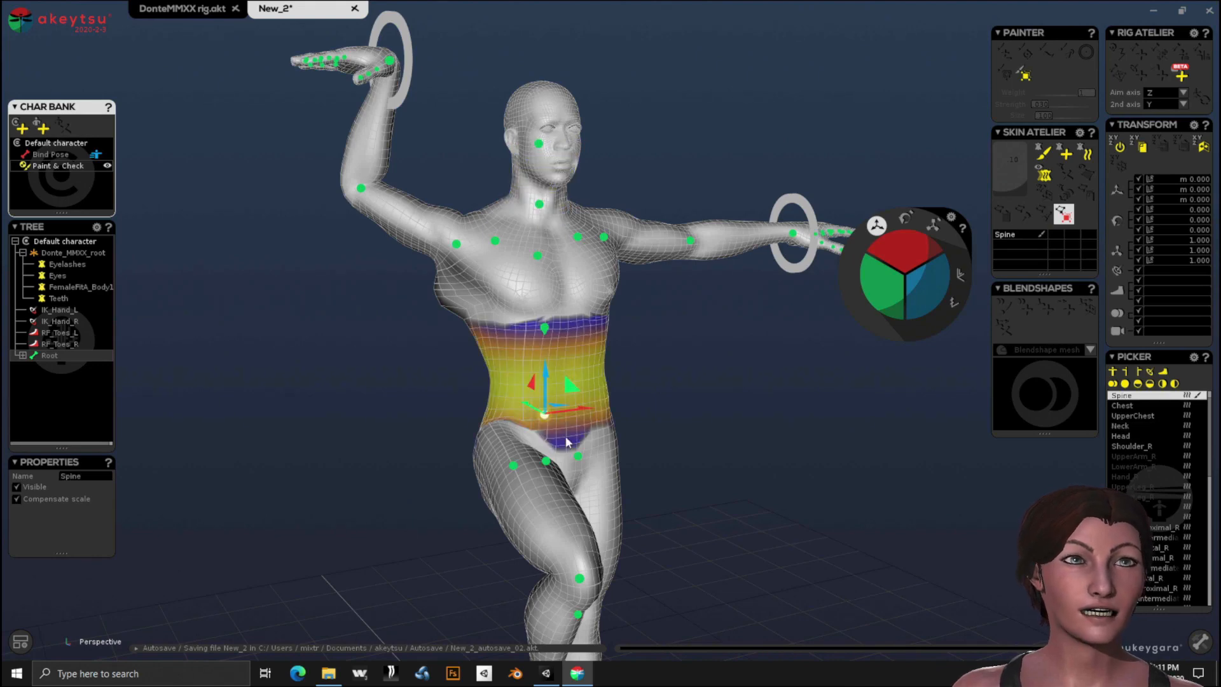
{"action": "left_click", "coordinate": [576, 475]}
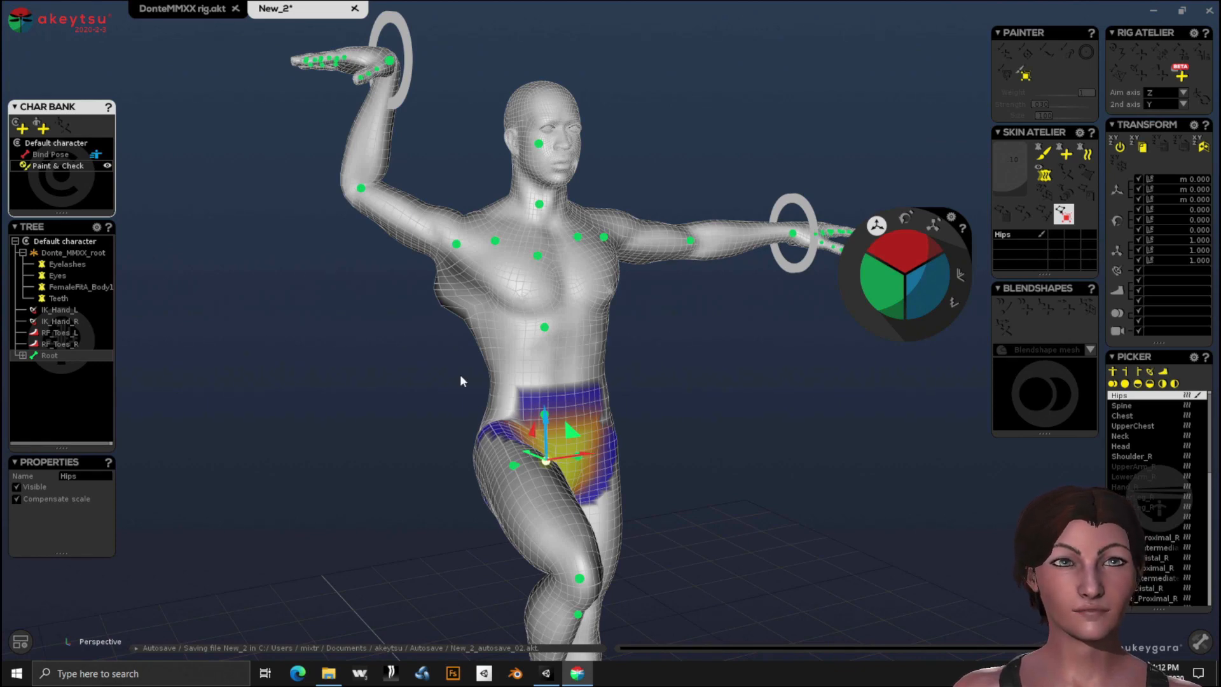
Compare the skin weights around the right shoulder for UpperArm_R, Shoulder_R, Chest and UpperChest.
{"action": "left_click", "coordinate": [456, 244]}
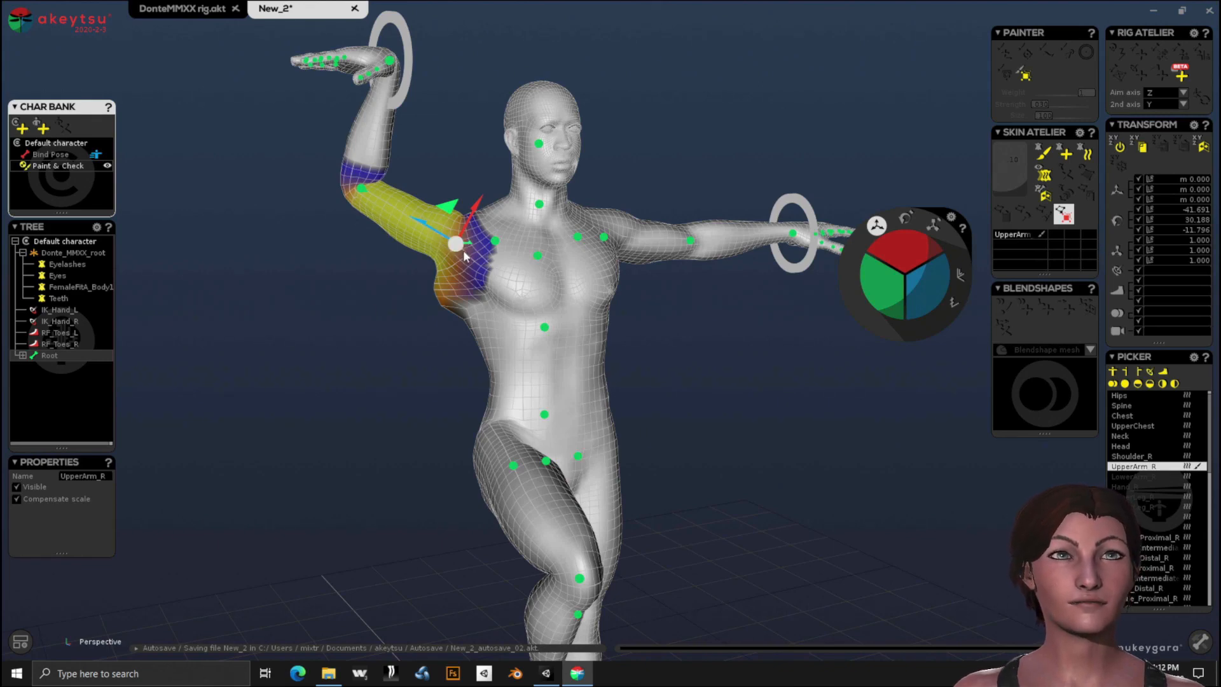
{"action": "left_click", "coordinate": [478, 273]}
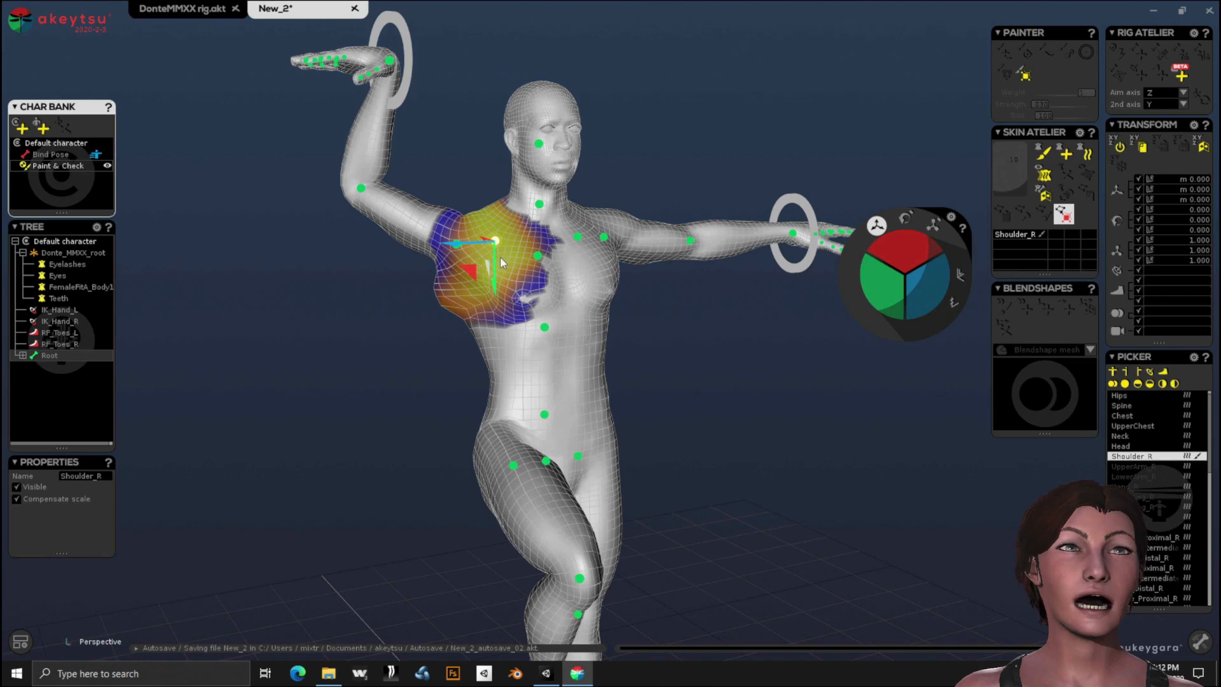
{"action": "left_click", "coordinate": [538, 283]}
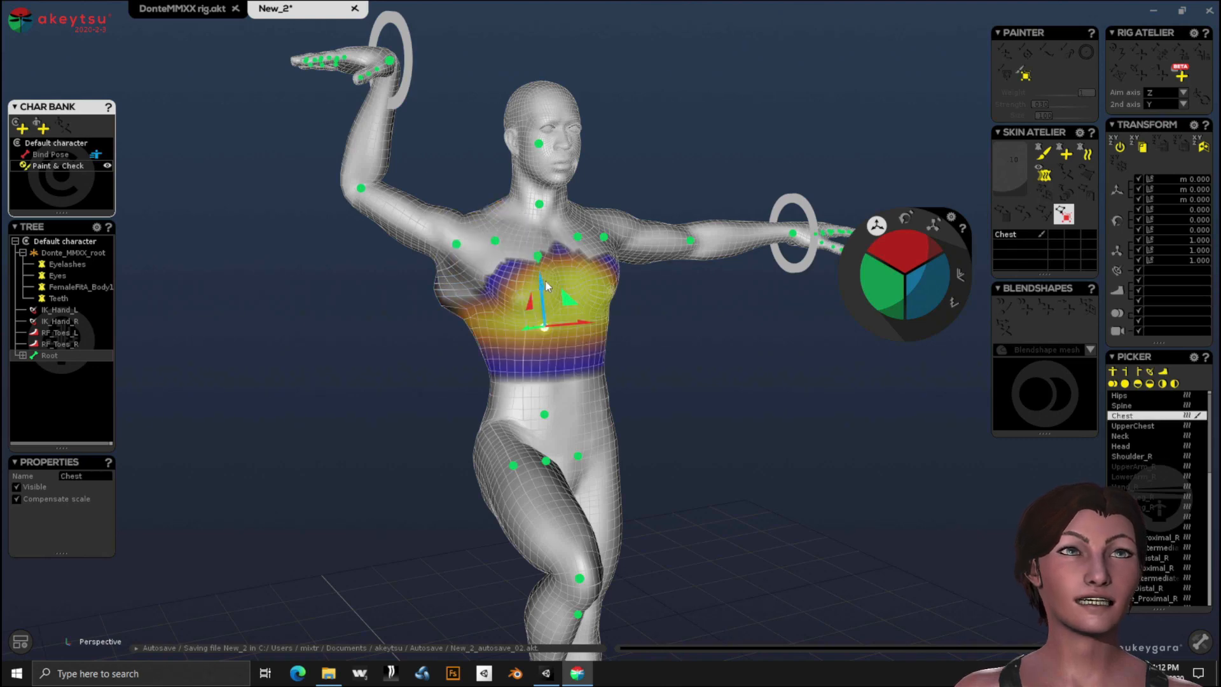
{"action": "left_click", "coordinate": [539, 233]}
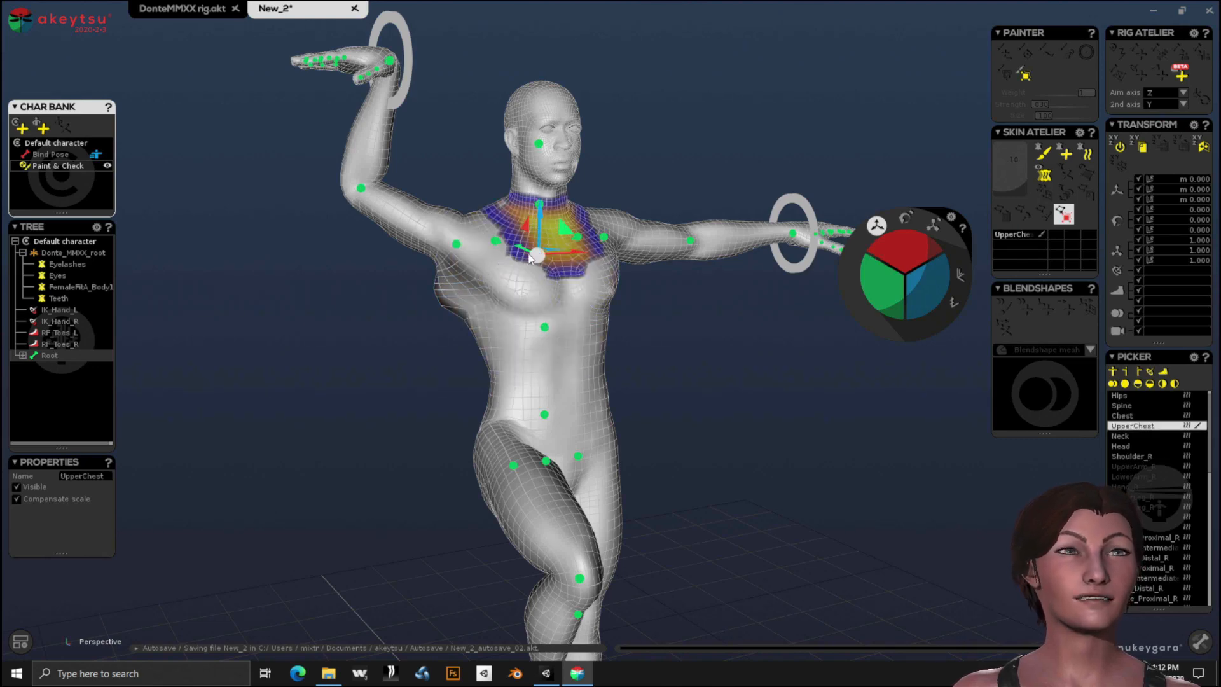
{"action": "left_click", "coordinate": [472, 258]}
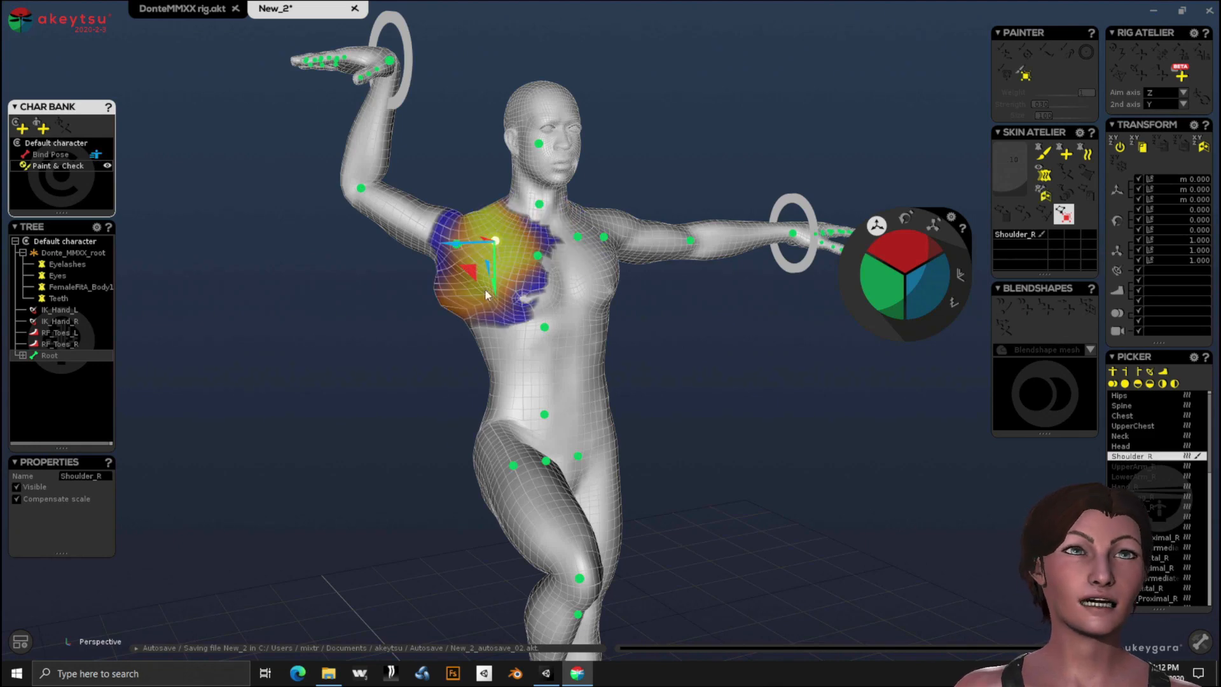
Rotate the UpperArm_R joint downward to about -40.3, -27.3, 33.6 degrees to test the armpit deformation from behind.
{"action": "left_click", "coordinate": [420, 235]}
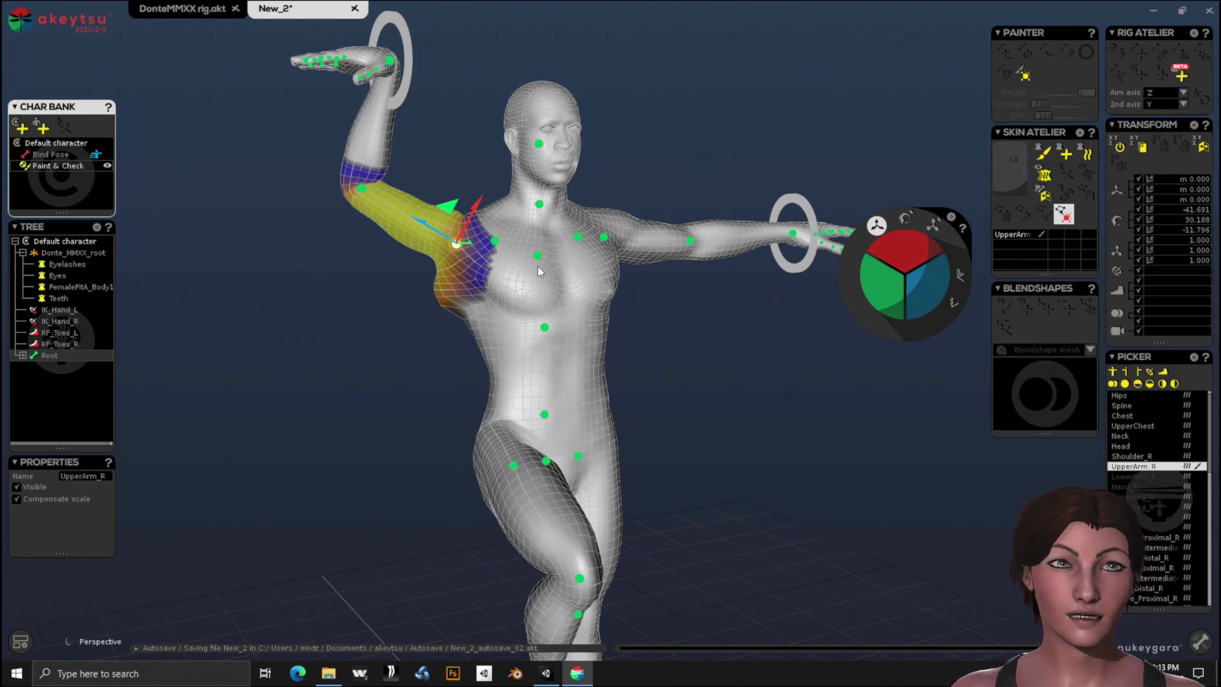
{"action": "scroll", "coordinate": [465, 327], "scroll_direction": "up", "scroll_amount": 5}
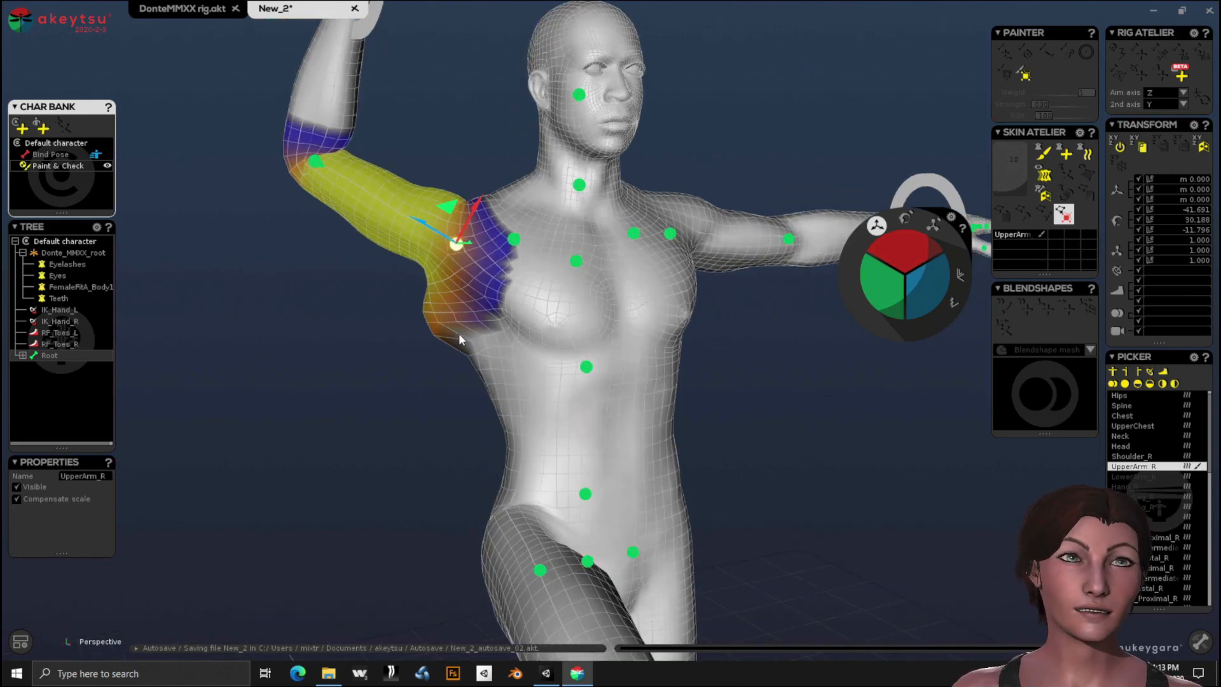
{"action": "middle_click_drag", "start_coordinate": [344, 390], "coordinate": [556, 359]}
{"action": "scroll", "coordinate": [631, 385], "scroll_direction": "up", "scroll_amount": 2}
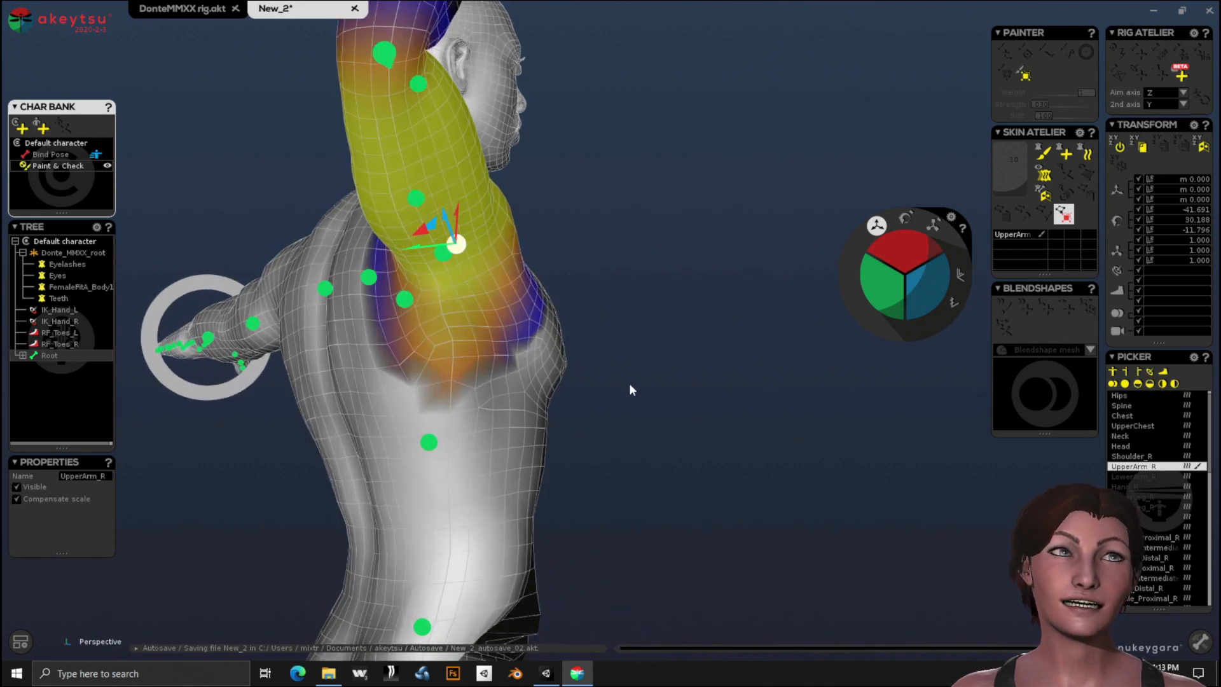
{"action": "middle_click_drag", "start_coordinate": [641, 469], "coordinate": [693, 462]}
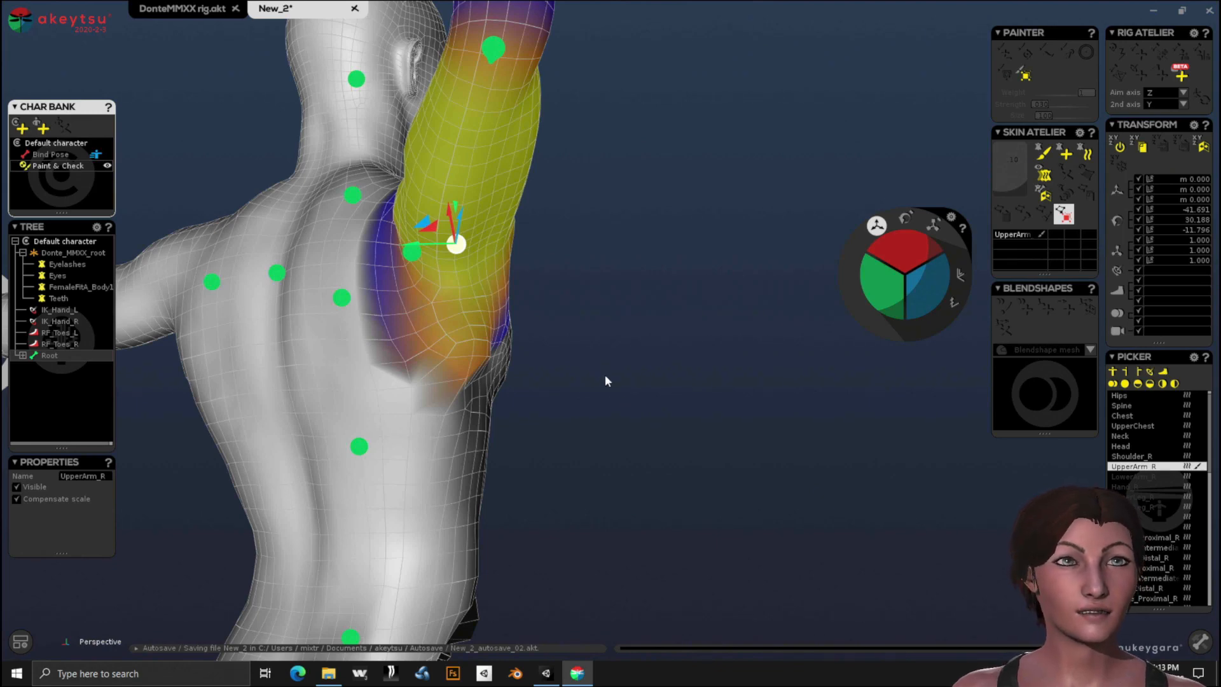
{"action": "middle_click_drag", "start_coordinate": [604, 378], "coordinate": [662, 335]}
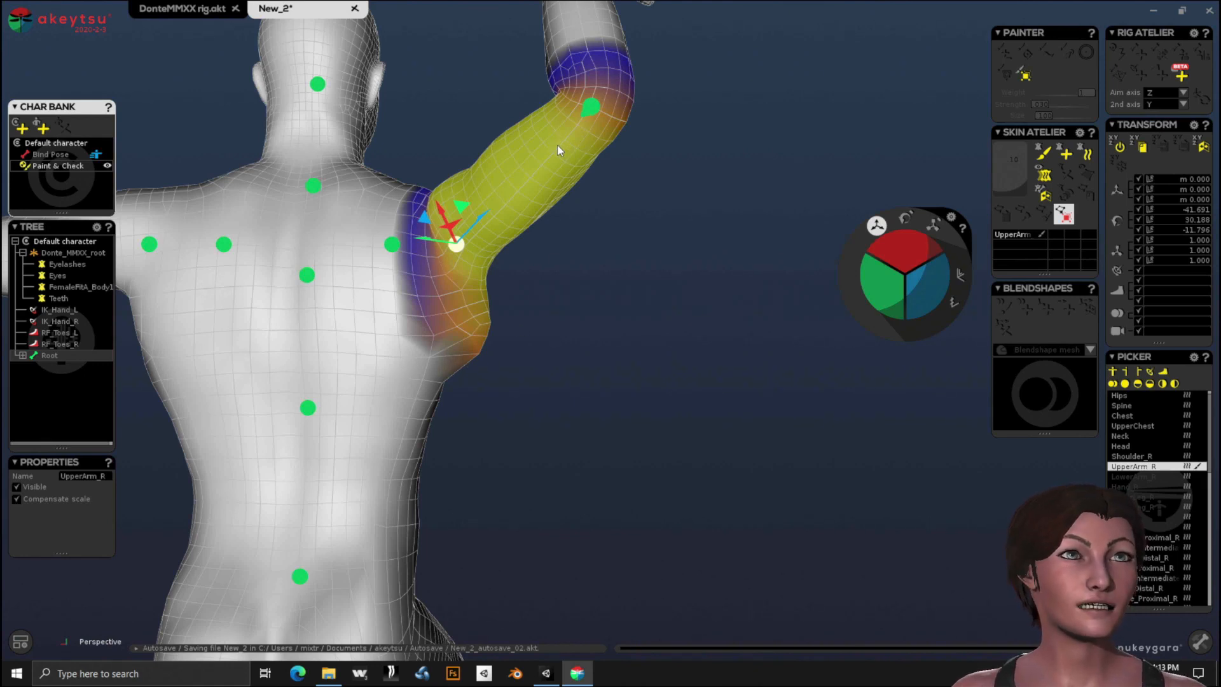
{"action": "left_click", "coordinate": [905, 219]}
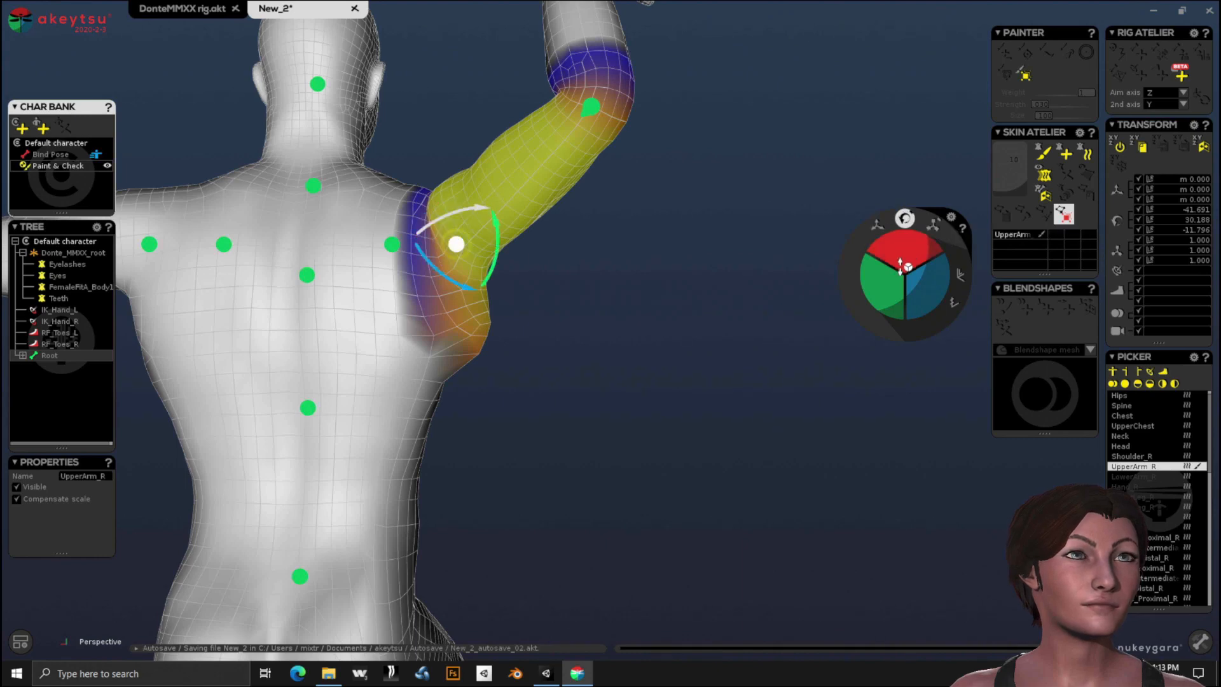
{"action": "left_click_drag", "start_coordinate": [889, 292], "coordinate": [869, 340]}
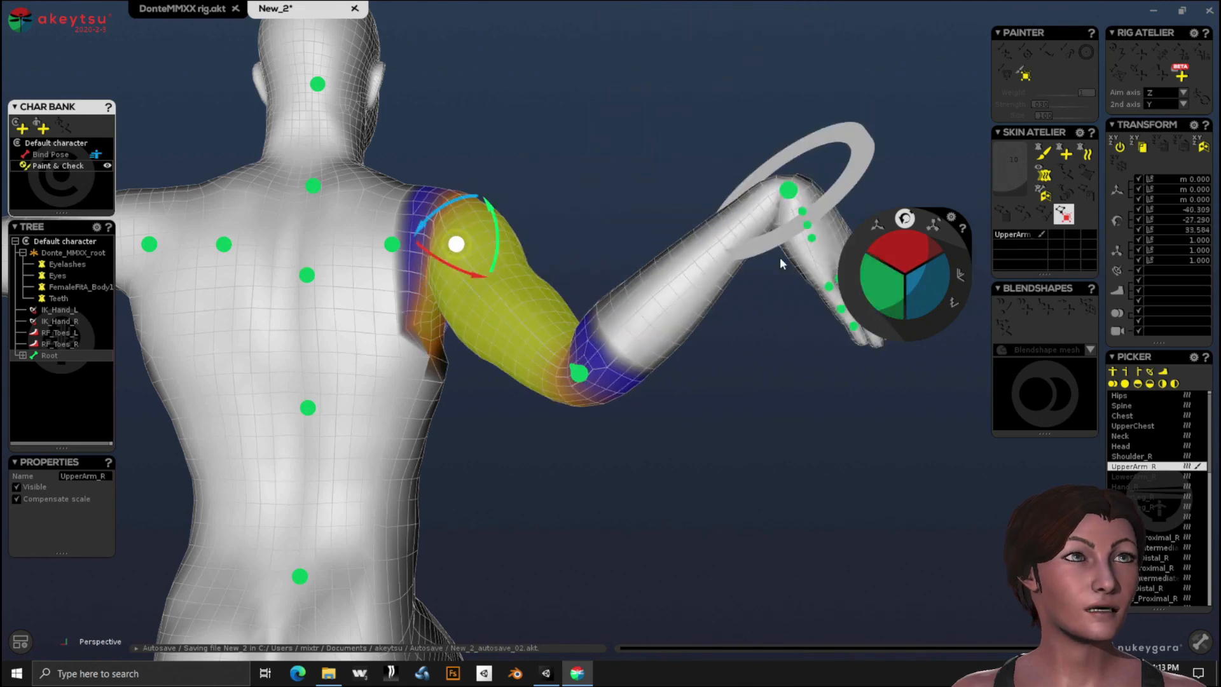
Select the IK_Hand_R controller for moving, then inspect the character in Bind Pose and return to Paint & Check.
{"action": "left_click", "coordinate": [837, 189]}
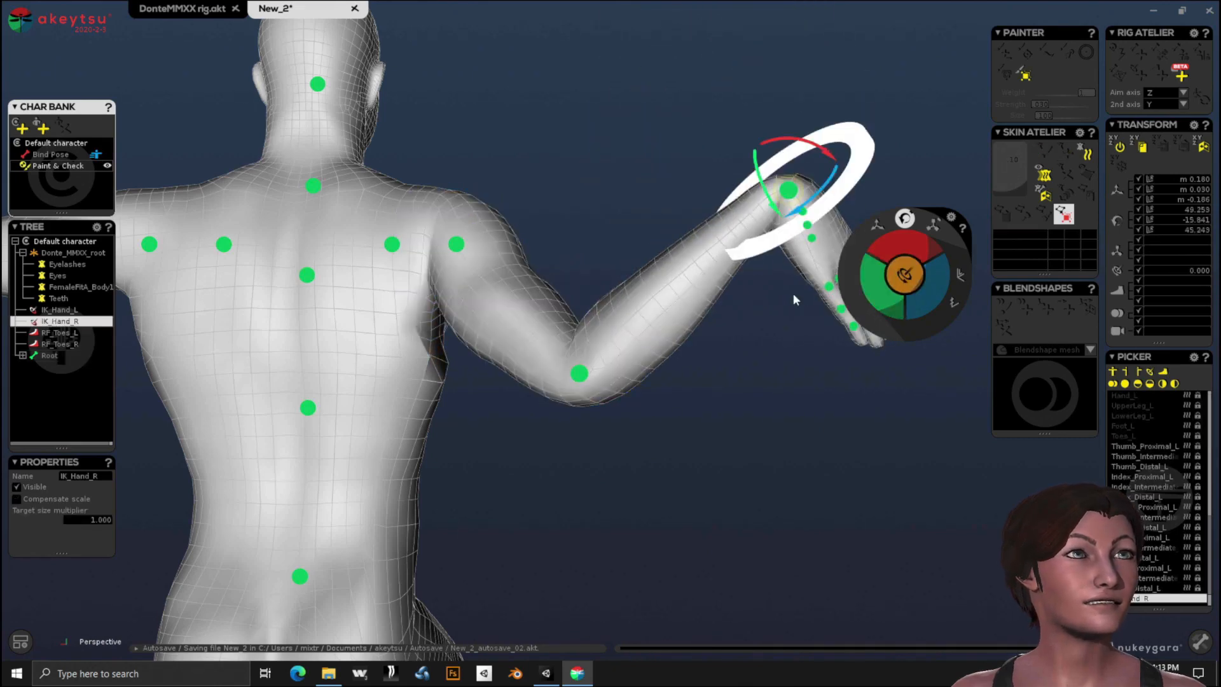
{"action": "left_click", "coordinate": [876, 225]}
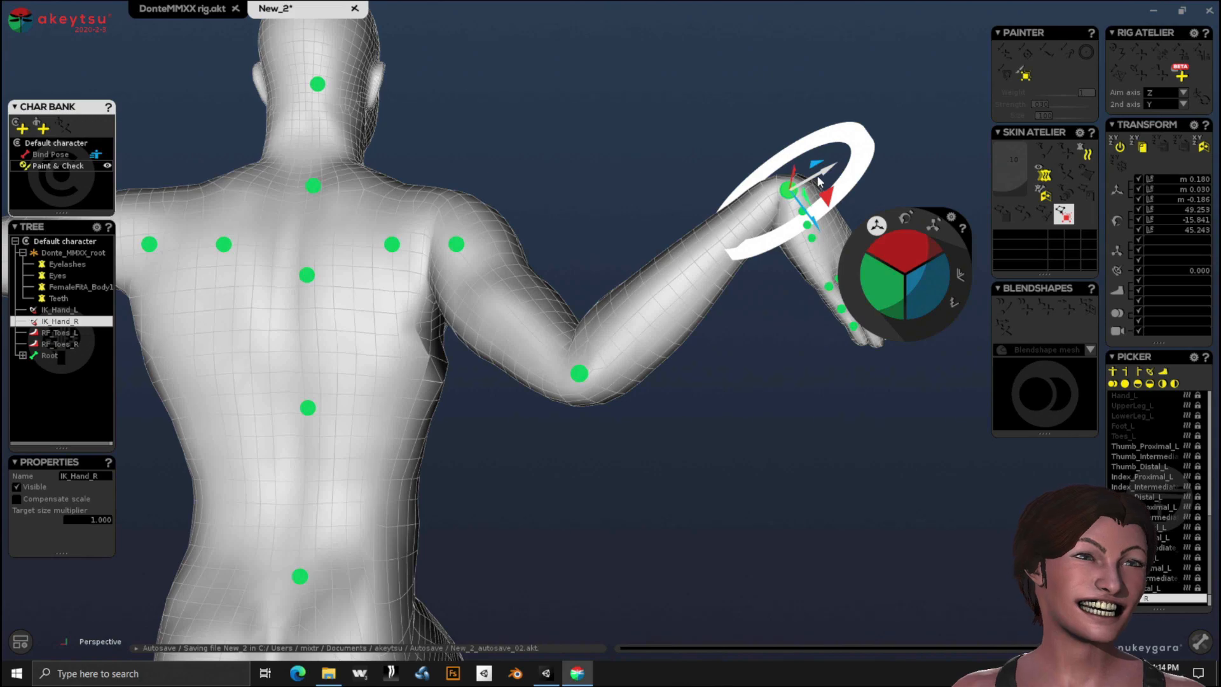
{"action": "middle_click_drag", "start_coordinate": [860, 175], "coordinate": [795, 260]}
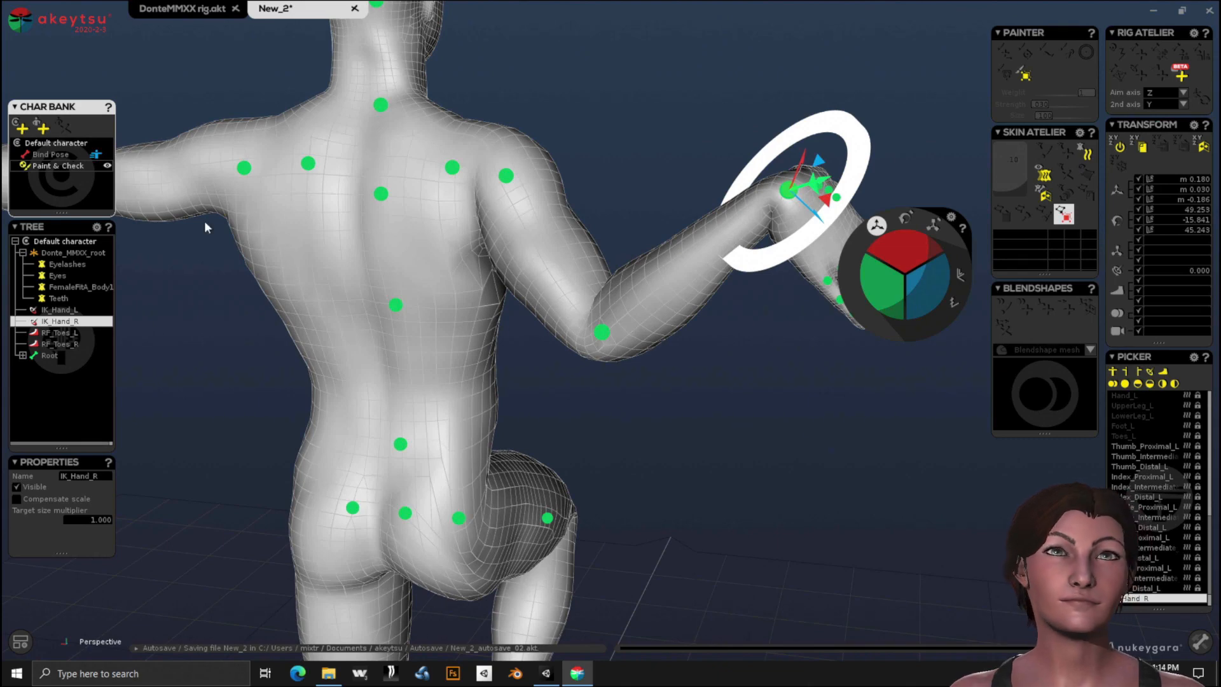
{"action": "left_click", "coordinate": [35, 154]}
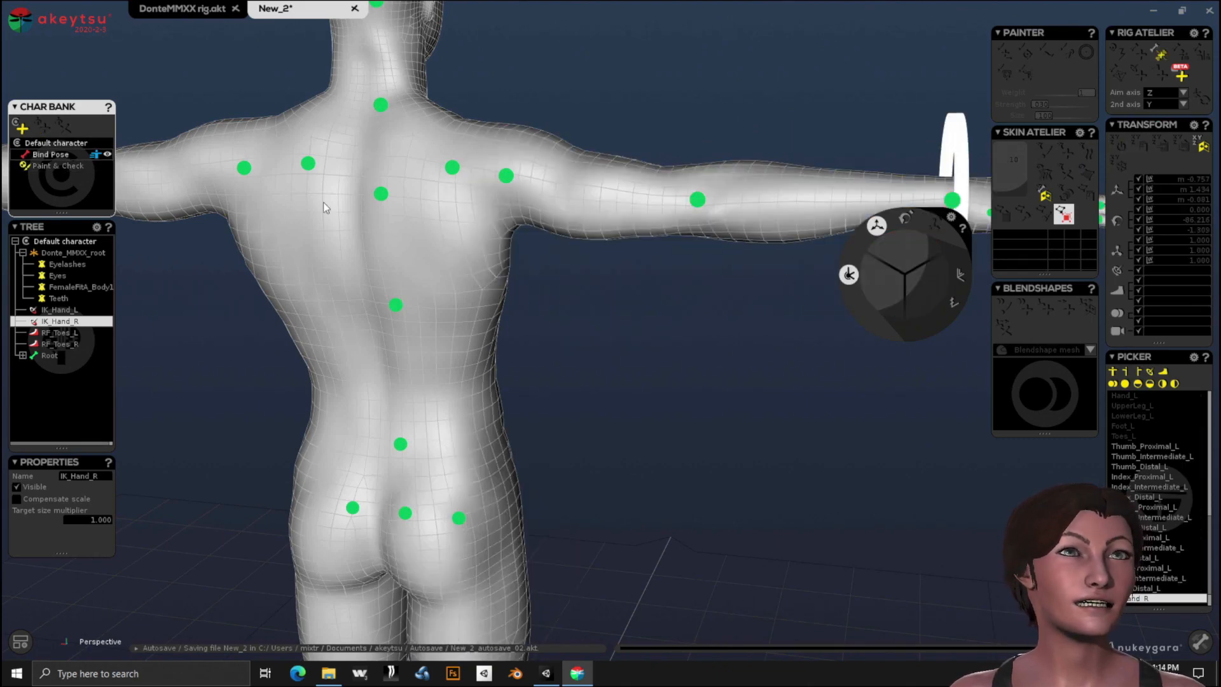
{"action": "left_click", "coordinate": [41, 167]}
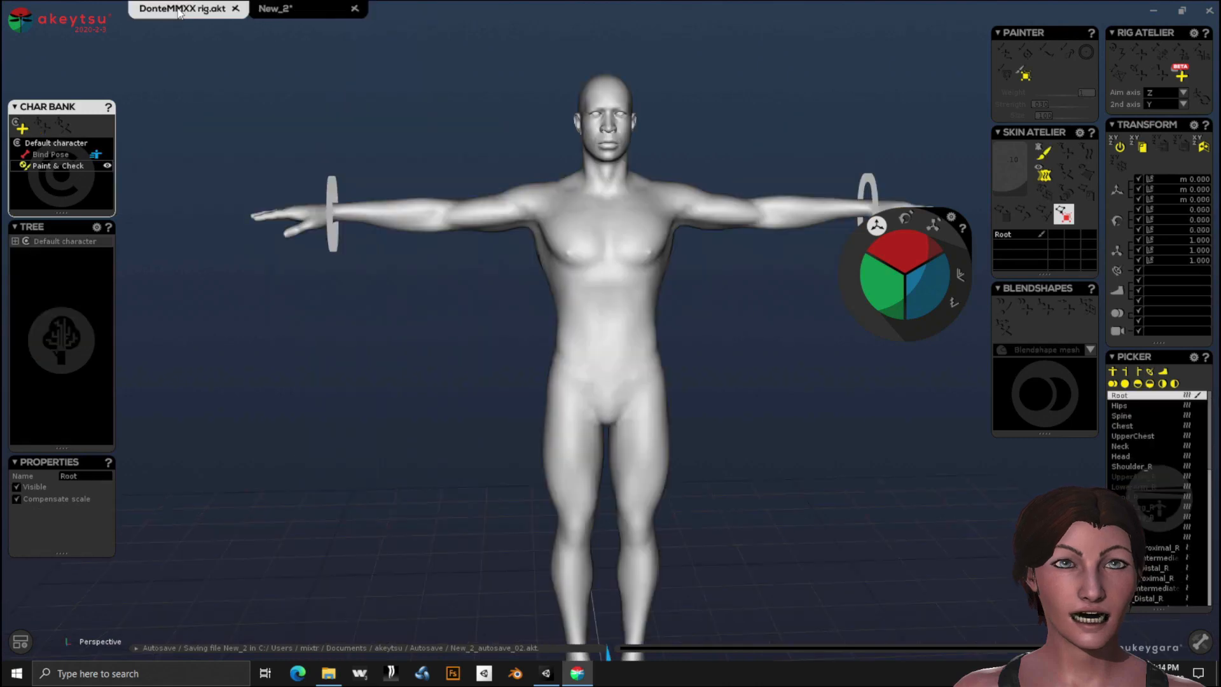
Switch to the DonteMMXX rig.akt file and examine the skin weights of the Chest, Spine, UpperLeg_R and Hips joints.
{"action": "left_click", "coordinate": [180, 11]}
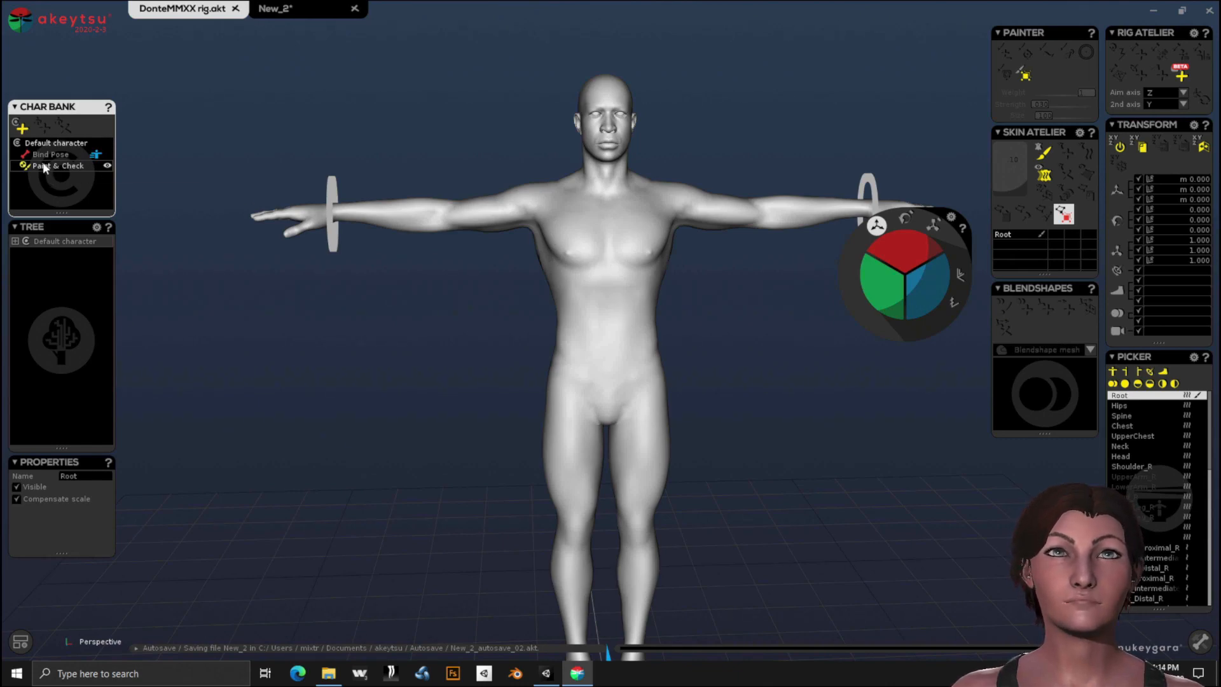
{"action": "left_click", "coordinate": [609, 265]}
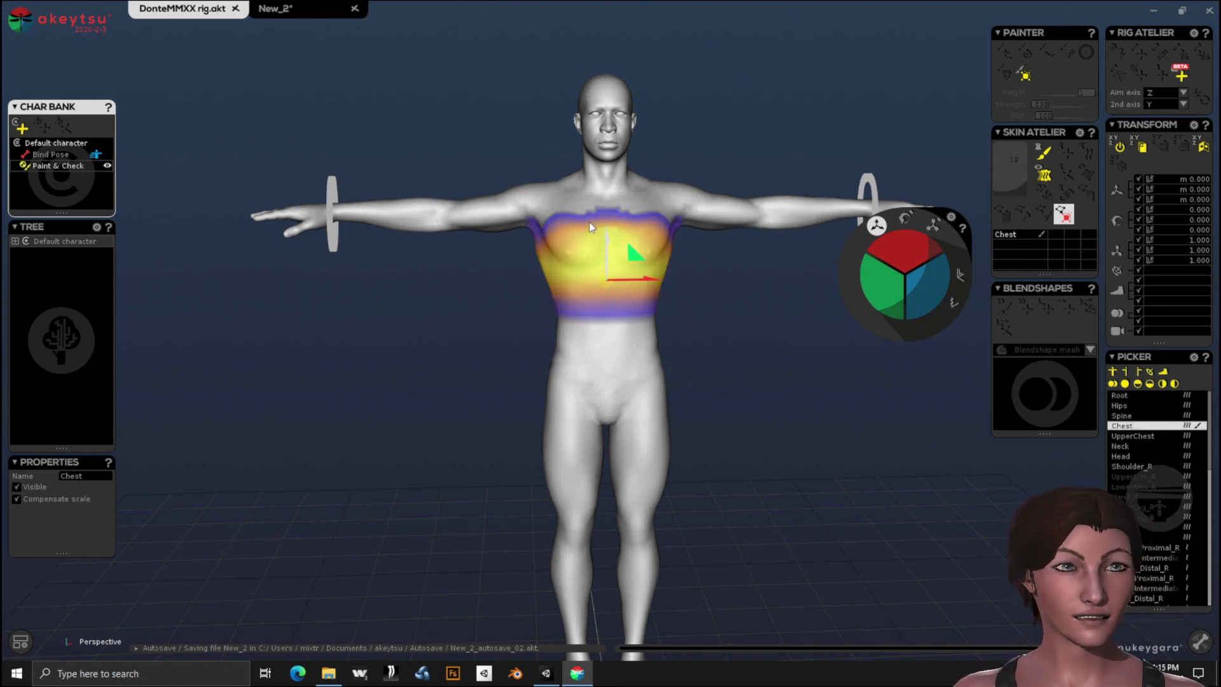
{"action": "scroll", "coordinate": [596, 297], "scroll_direction": "up", "scroll_amount": 5}
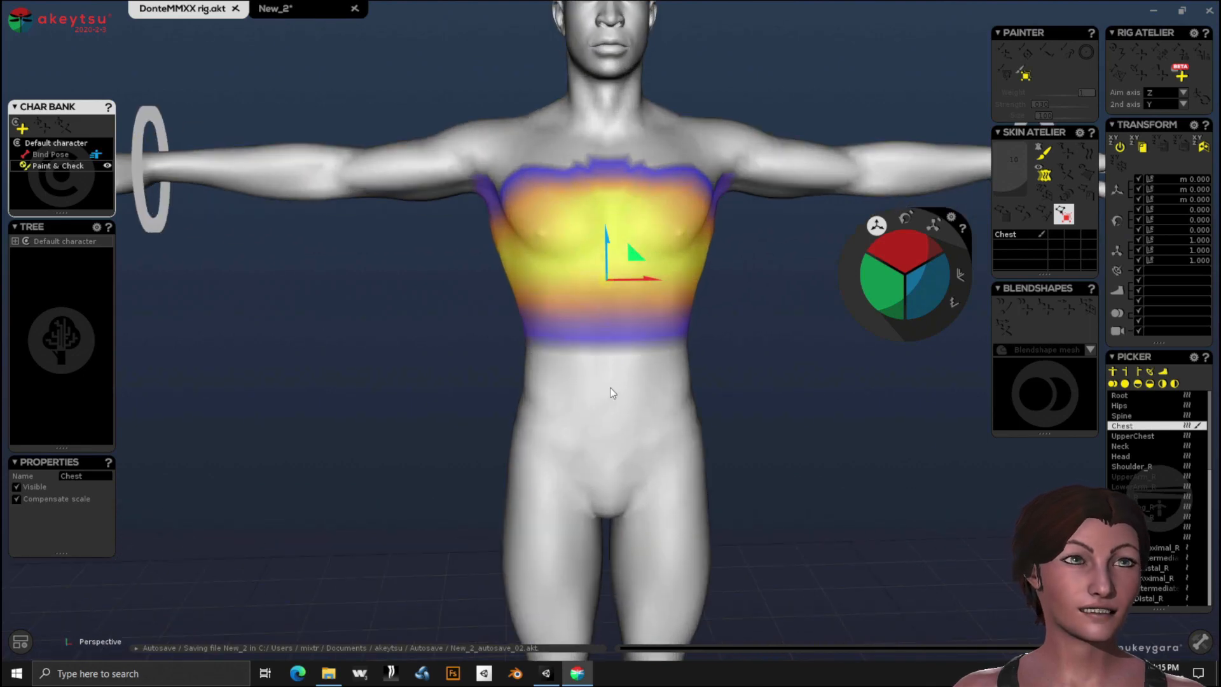
{"action": "left_click", "coordinate": [611, 388]}
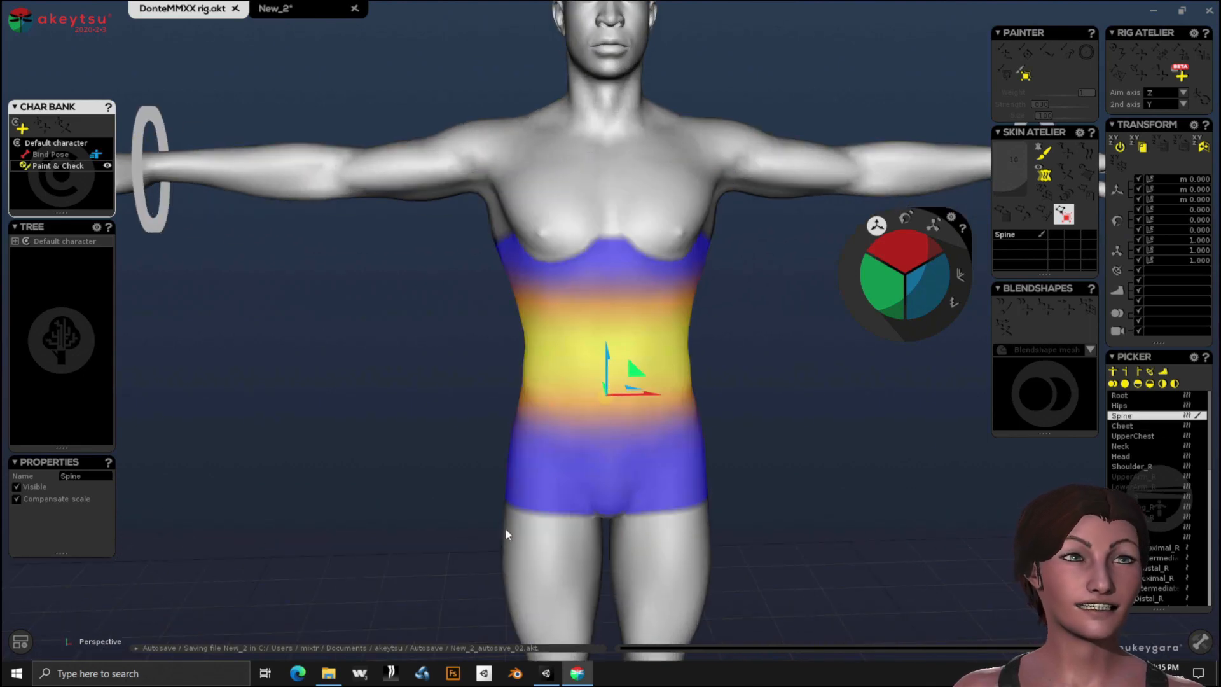
{"action": "left_click", "coordinate": [551, 552]}
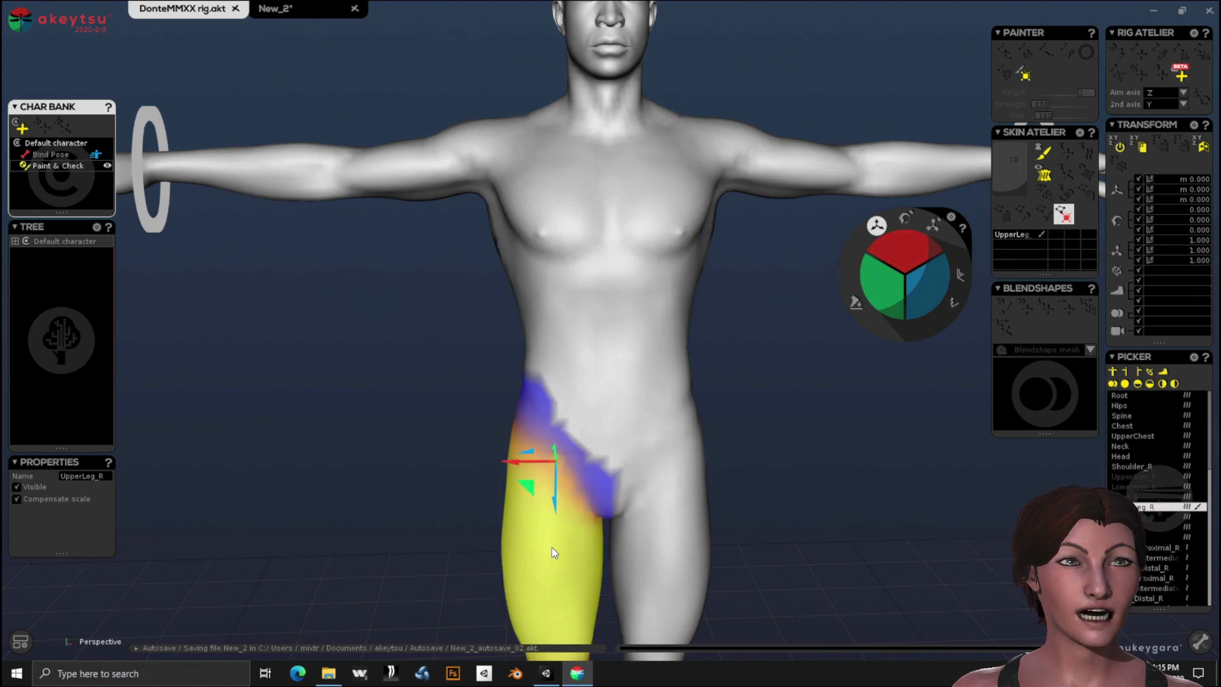
{"action": "scroll", "coordinate": [541, 493], "scroll_direction": "down", "scroll_amount": 3}
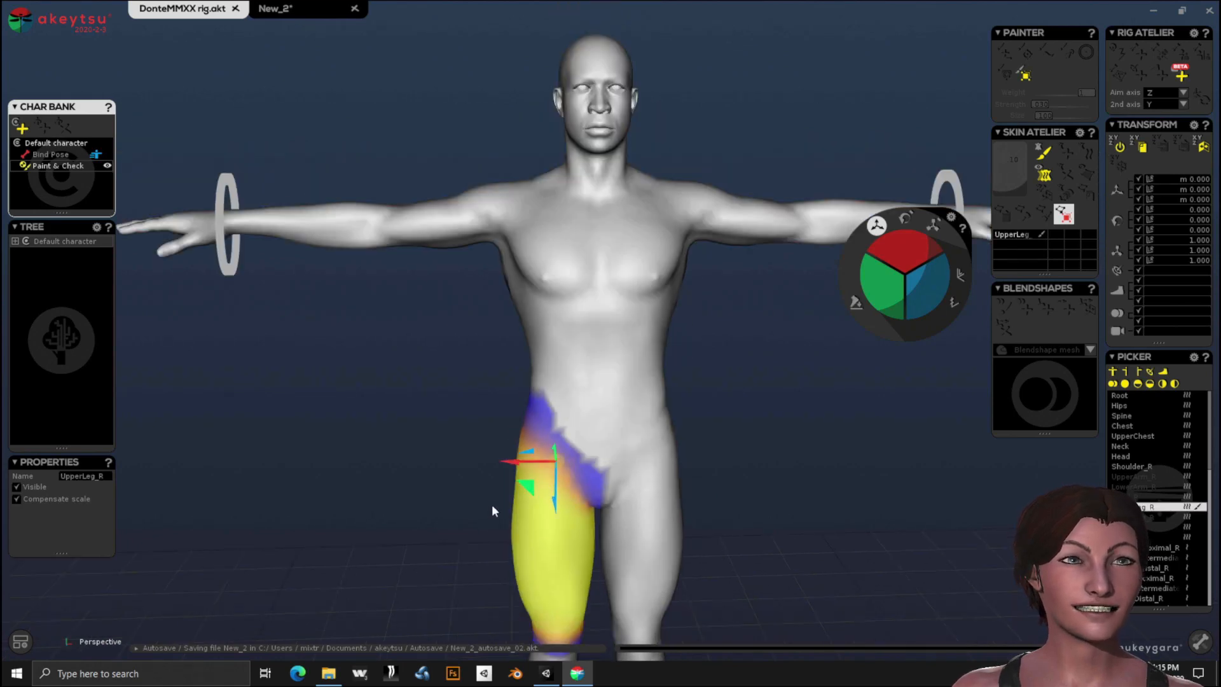
{"action": "left_click", "coordinate": [607, 473]}
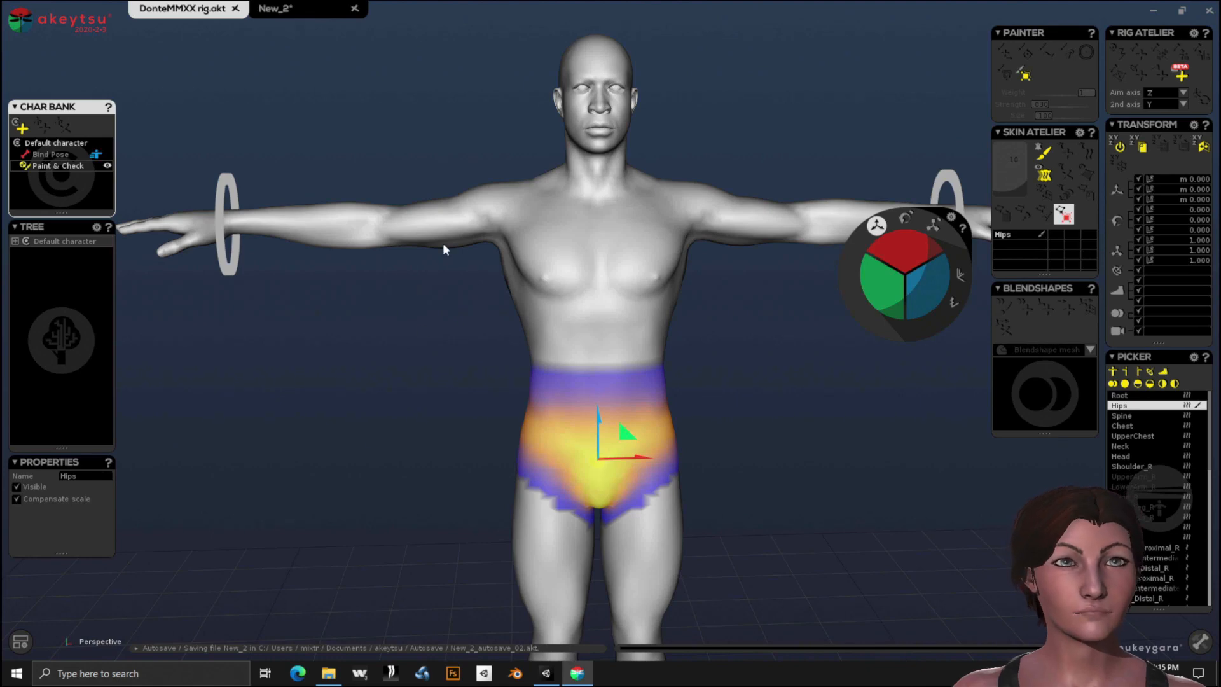
Examine the skin weights of the Chest, Shoulder_R, UpperArm_R, Head and UpperChest joints from the front and side.
{"action": "left_click", "coordinate": [528, 258]}
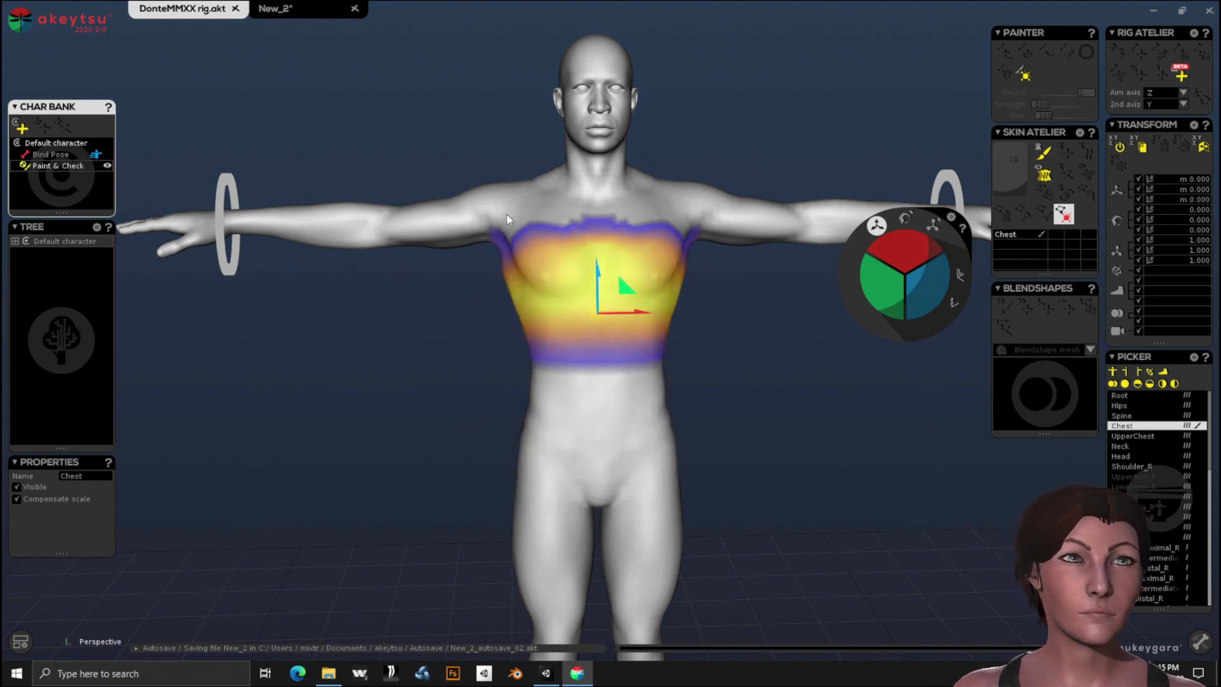
{"action": "left_click", "coordinate": [521, 205]}
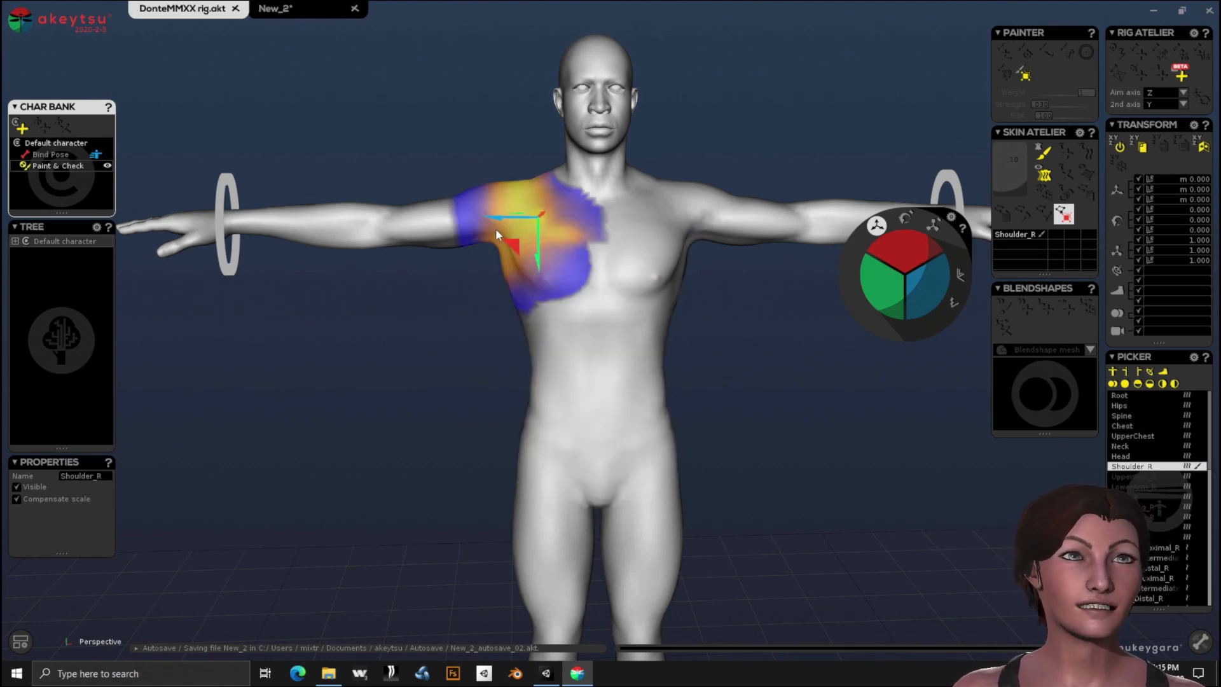
{"action": "left_click", "coordinate": [476, 214]}
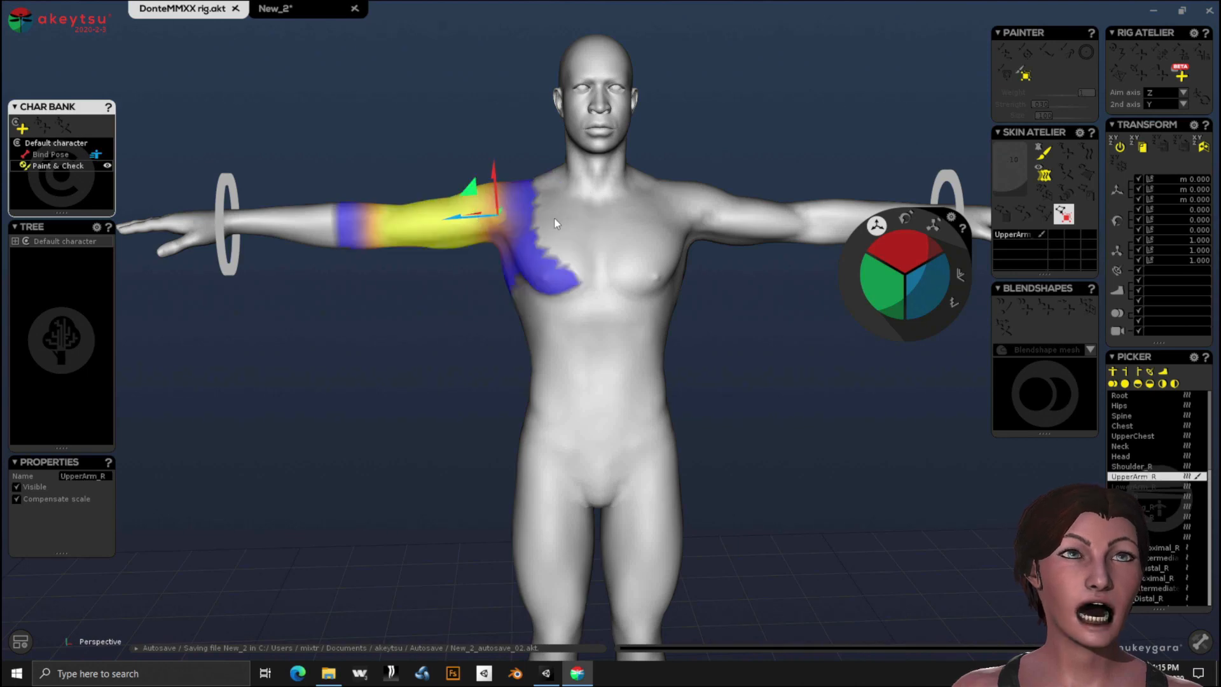
{"action": "left_click", "coordinate": [598, 64]}
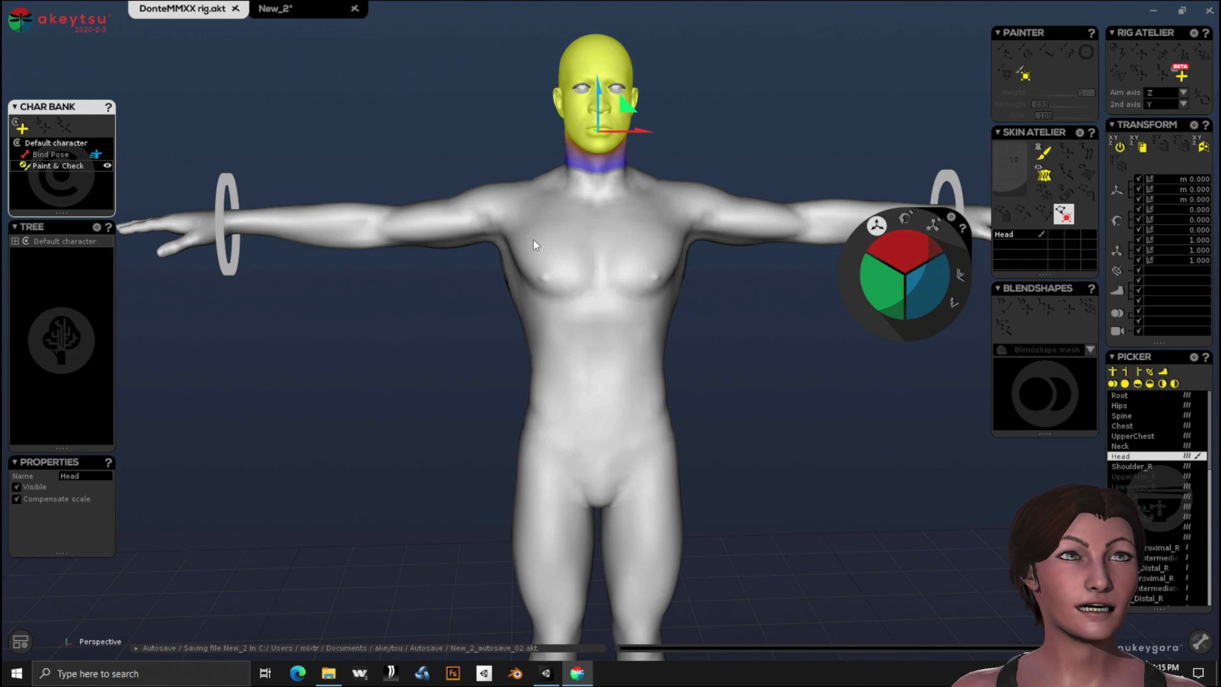
{"action": "left_click_drag", "start_coordinate": [423, 474], "coordinate": [611, 467], "text": "alt"}
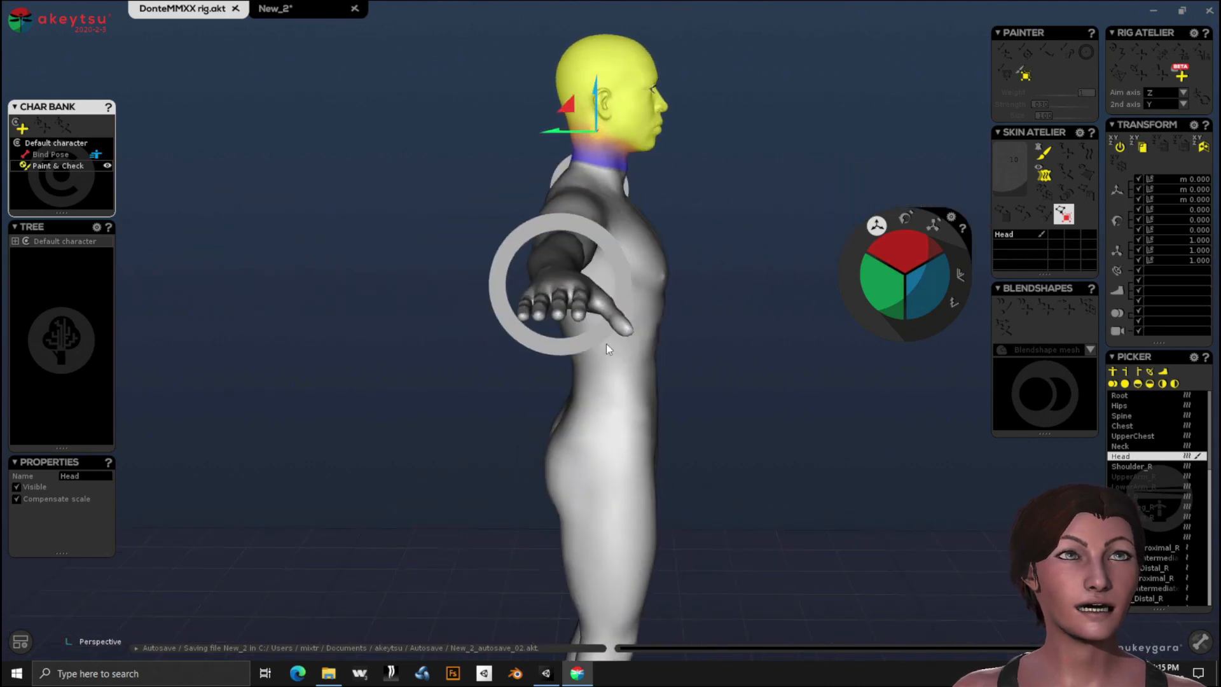
{"action": "left_click", "coordinate": [609, 187]}
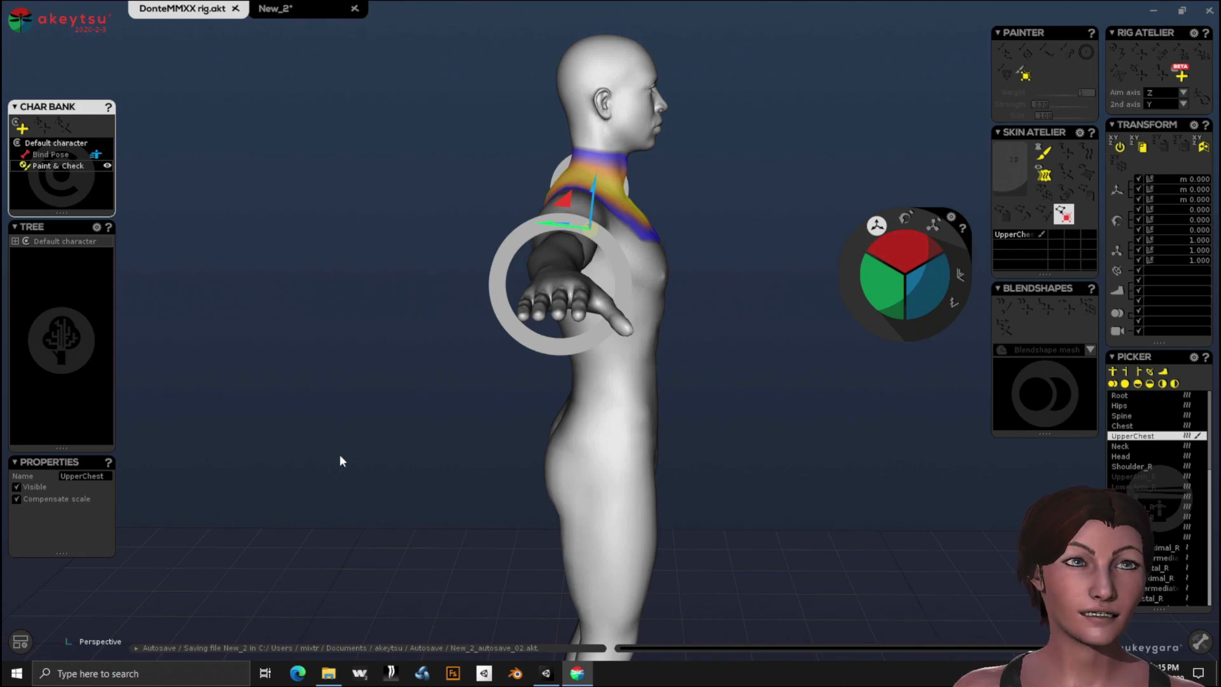
{"action": "left_click_drag", "start_coordinate": [380, 441], "coordinate": [213, 436], "text": "alt"}
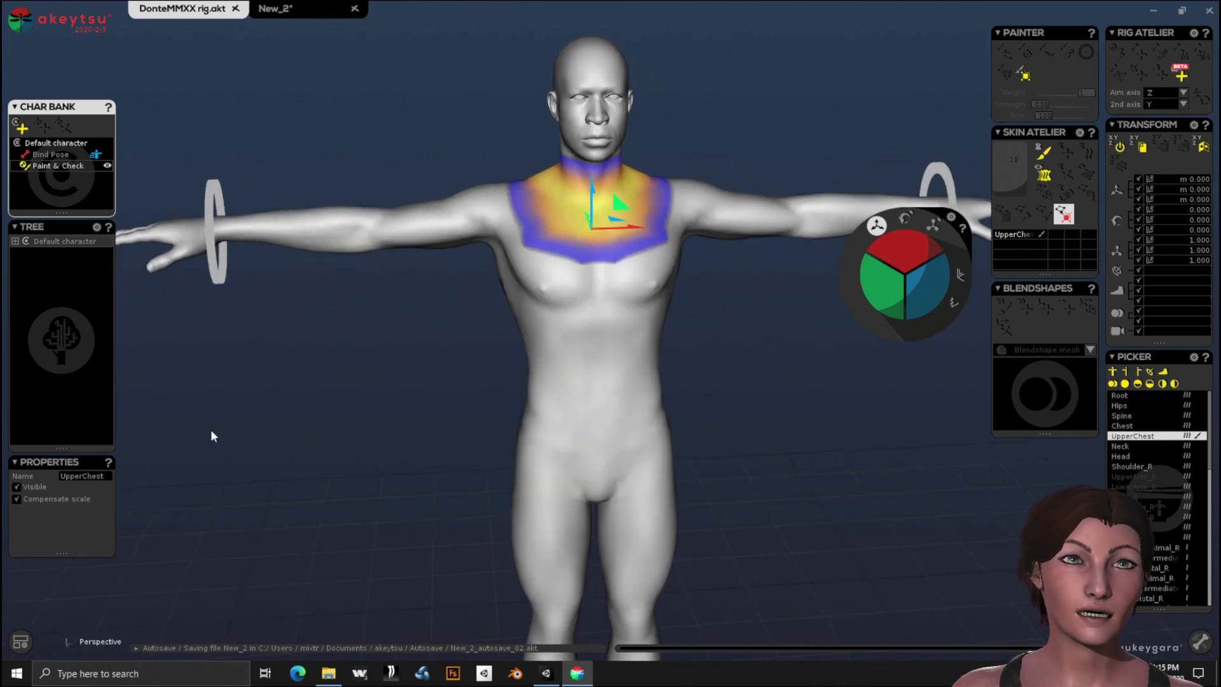
Move the IK_Hand_R controller down and up to test the shoulder deformation, leaving it at about 0.001, -0.045, 0.010 m.
{"action": "left_click", "coordinate": [218, 281]}
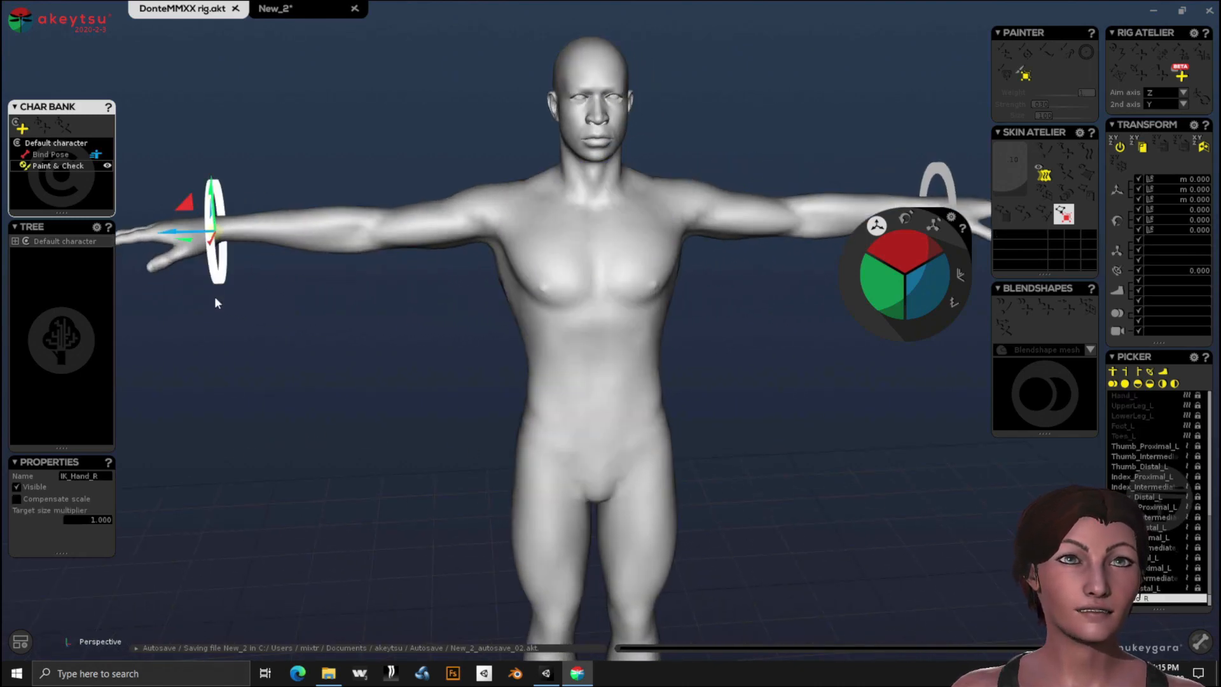
{"action": "left_click_drag", "start_coordinate": [196, 190], "coordinate": [384, 185]}
{"action": "left_click_drag", "start_coordinate": [327, 344], "coordinate": [215, 399]}
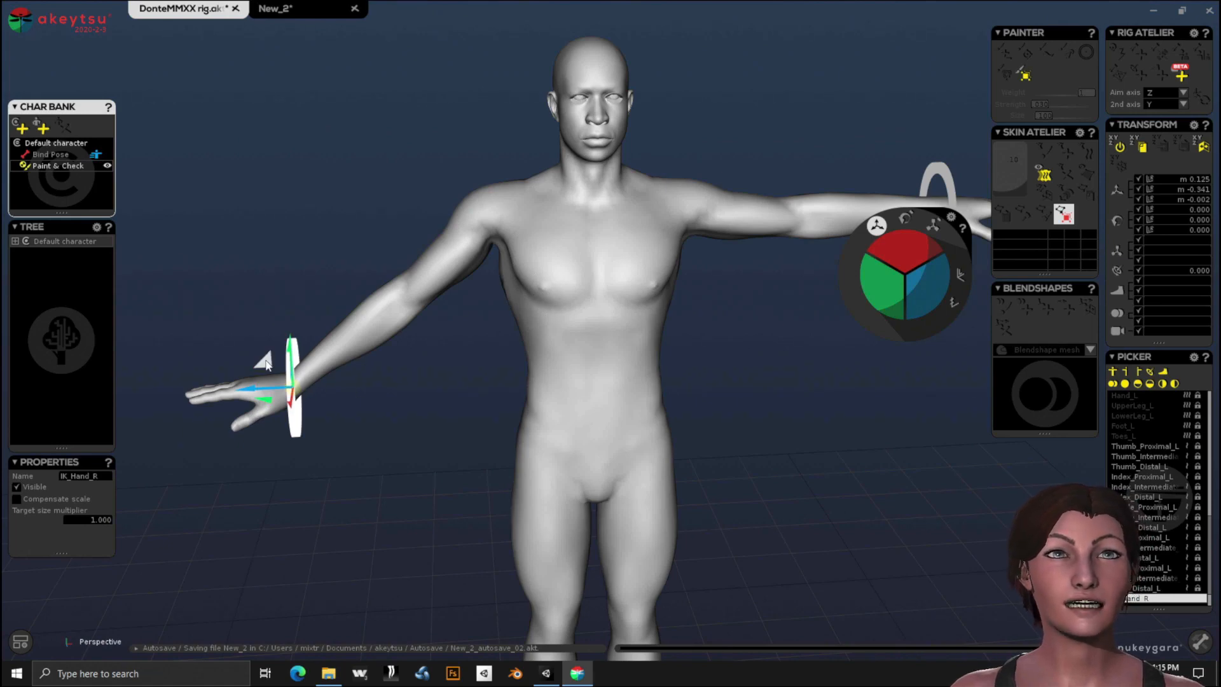
{"action": "left_click_drag", "start_coordinate": [266, 364], "coordinate": [199, 167]}
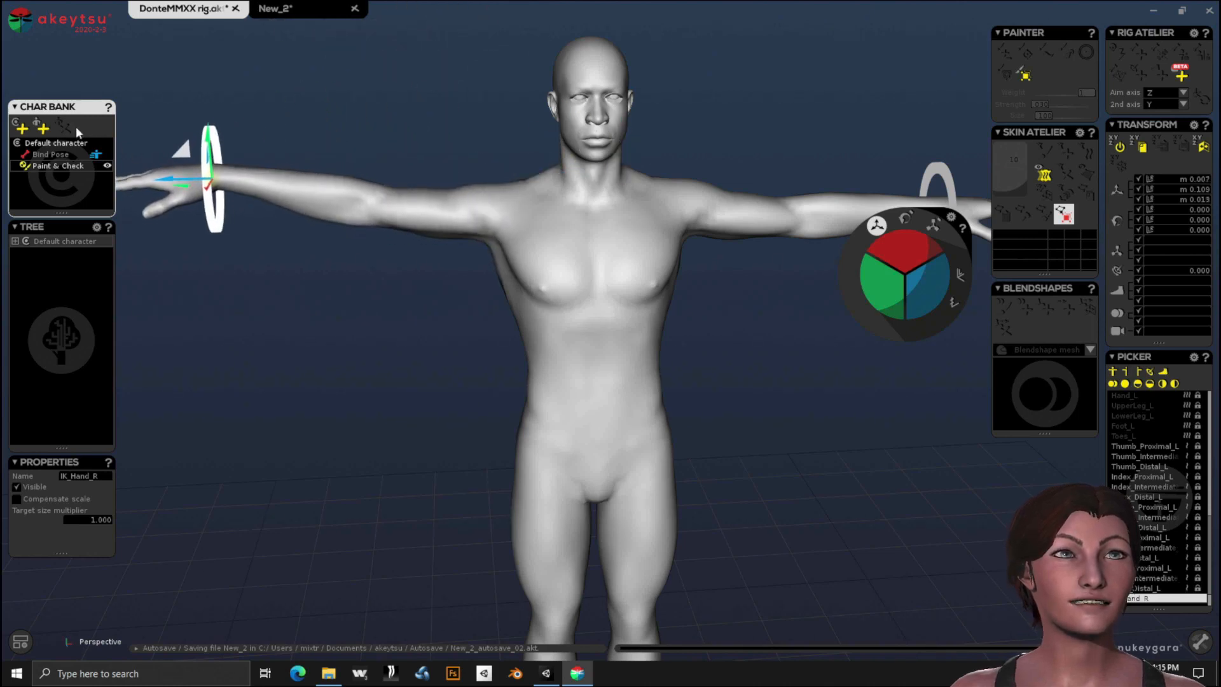
{"action": "left_click_drag", "start_coordinate": [204, 212], "coordinate": [155, 237]}
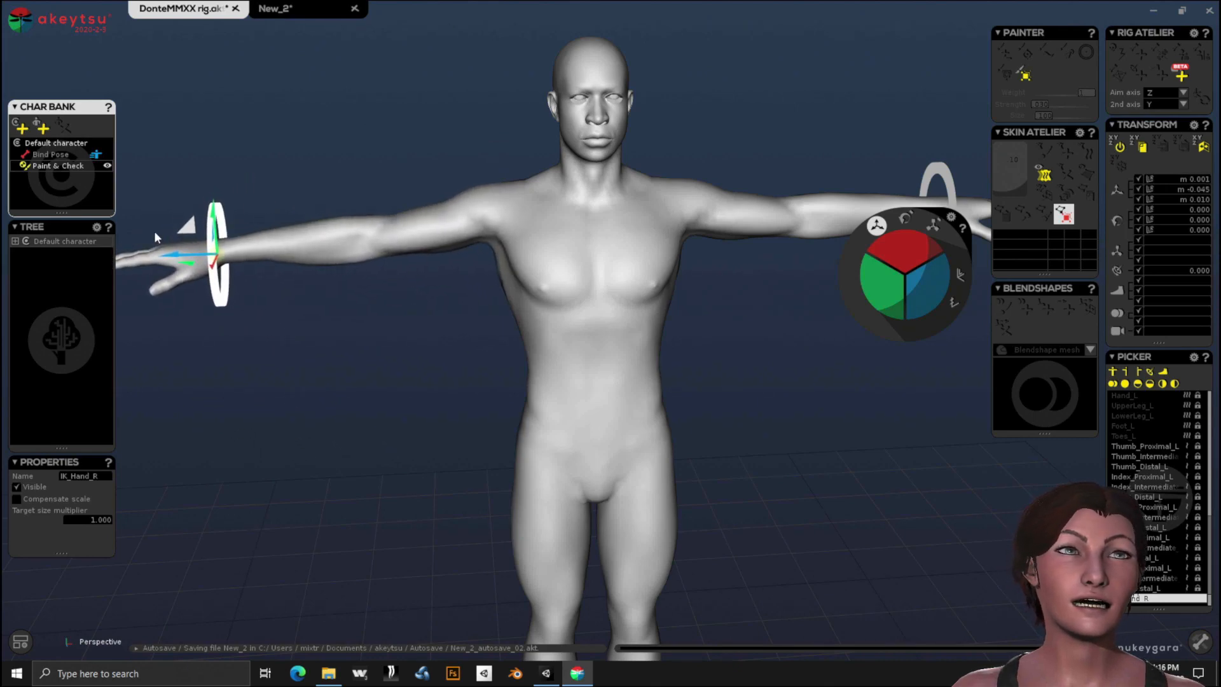
Raise the right leg by rotating UpperLeg_R to 68.4 degrees and bend the knee by rotating LowerLeg_R about 70 degrees.
{"action": "middle_click_drag", "start_coordinate": [402, 574], "coordinate": [523, 520]}
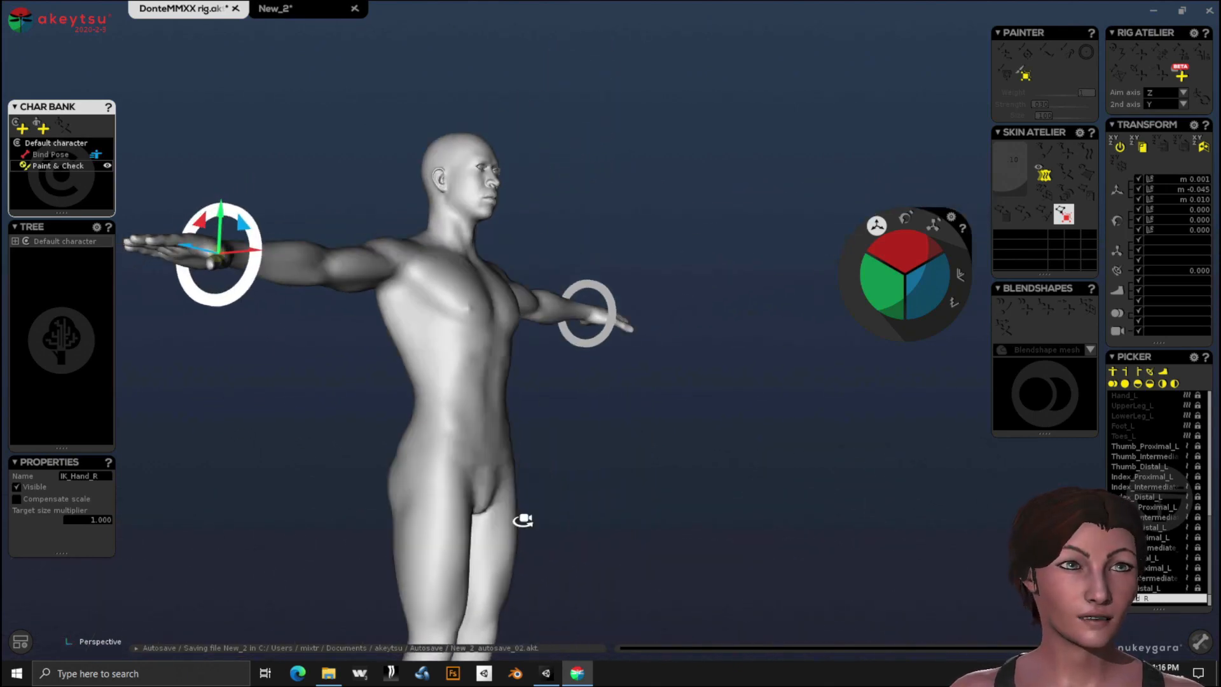
{"action": "left_click", "coordinate": [430, 566]}
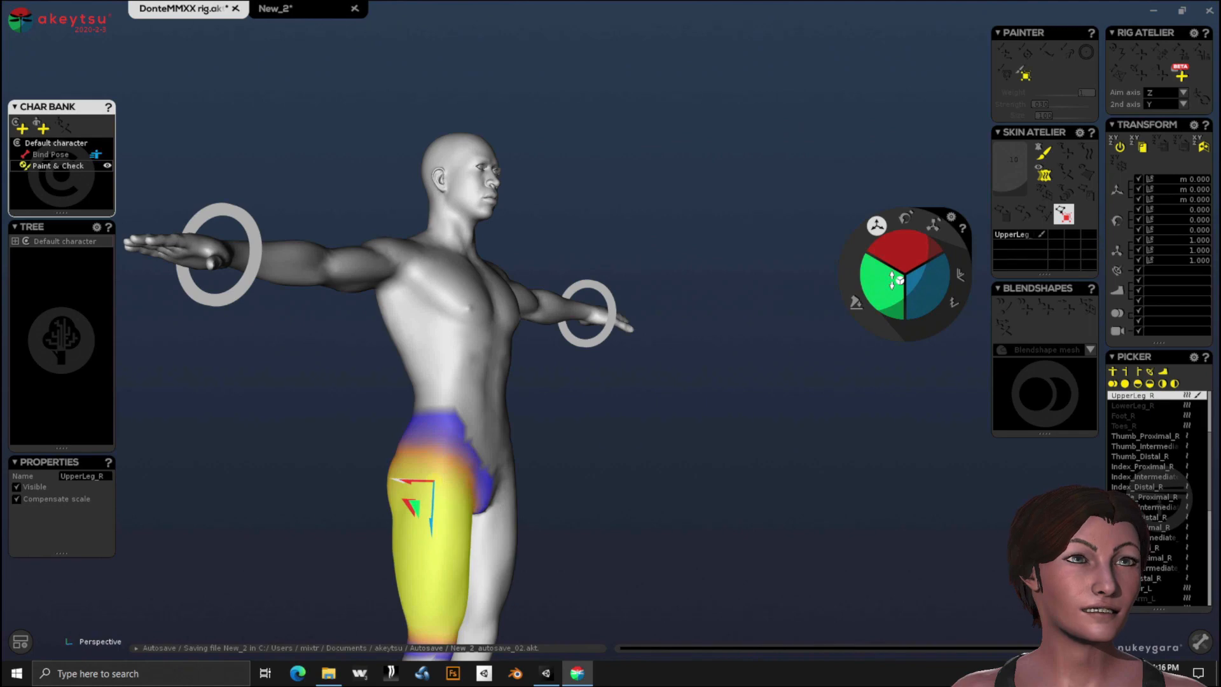
{"action": "left_click", "coordinate": [904, 230]}
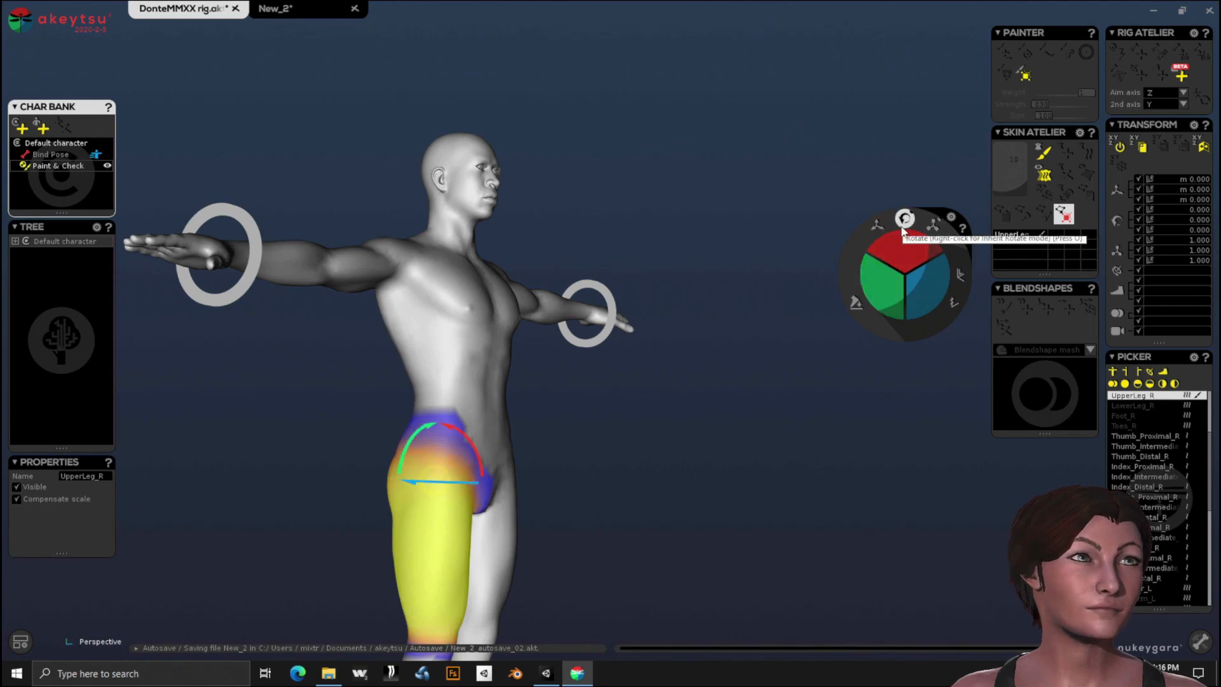
{"action": "left_click_drag", "start_coordinate": [910, 246], "coordinate": [910, 199]}
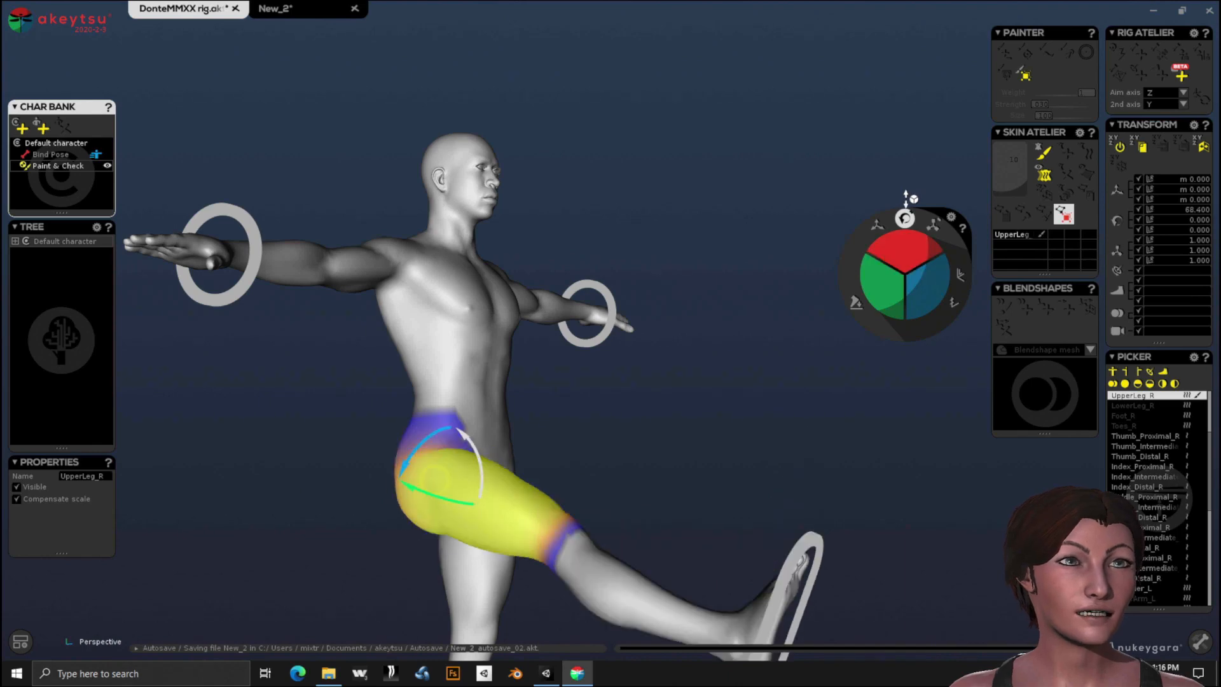
{"action": "left_click", "coordinate": [602, 577]}
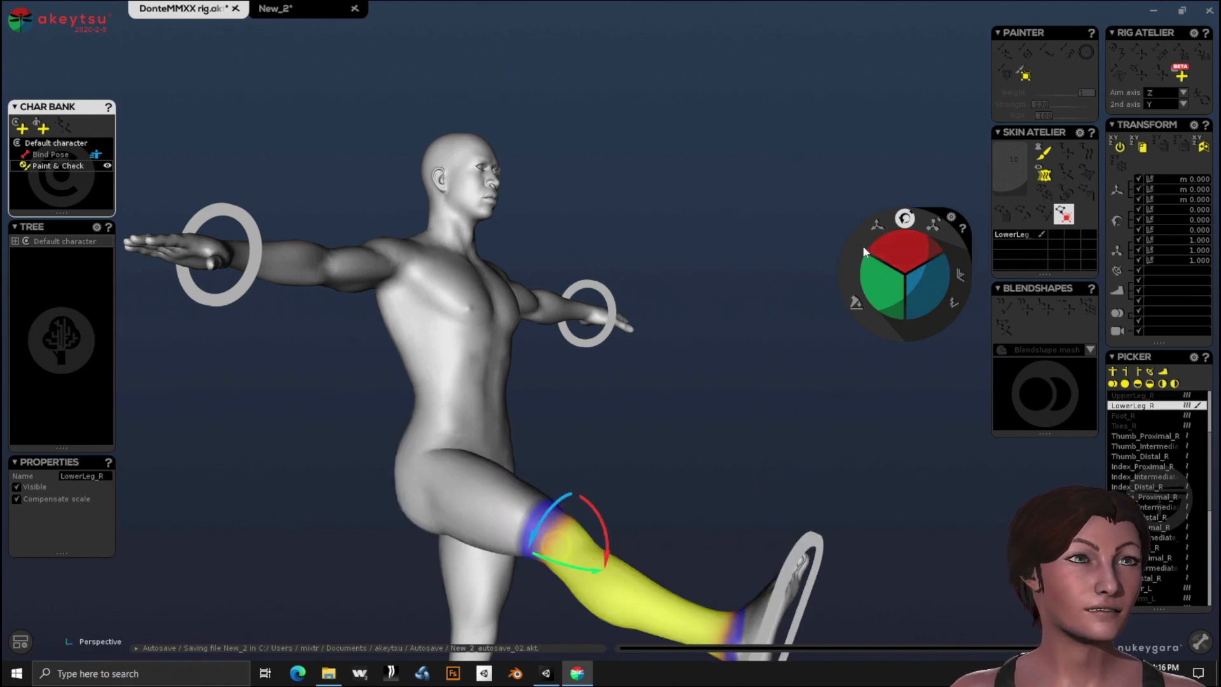
{"action": "left_click_drag", "start_coordinate": [910, 251], "coordinate": [911, 191]}
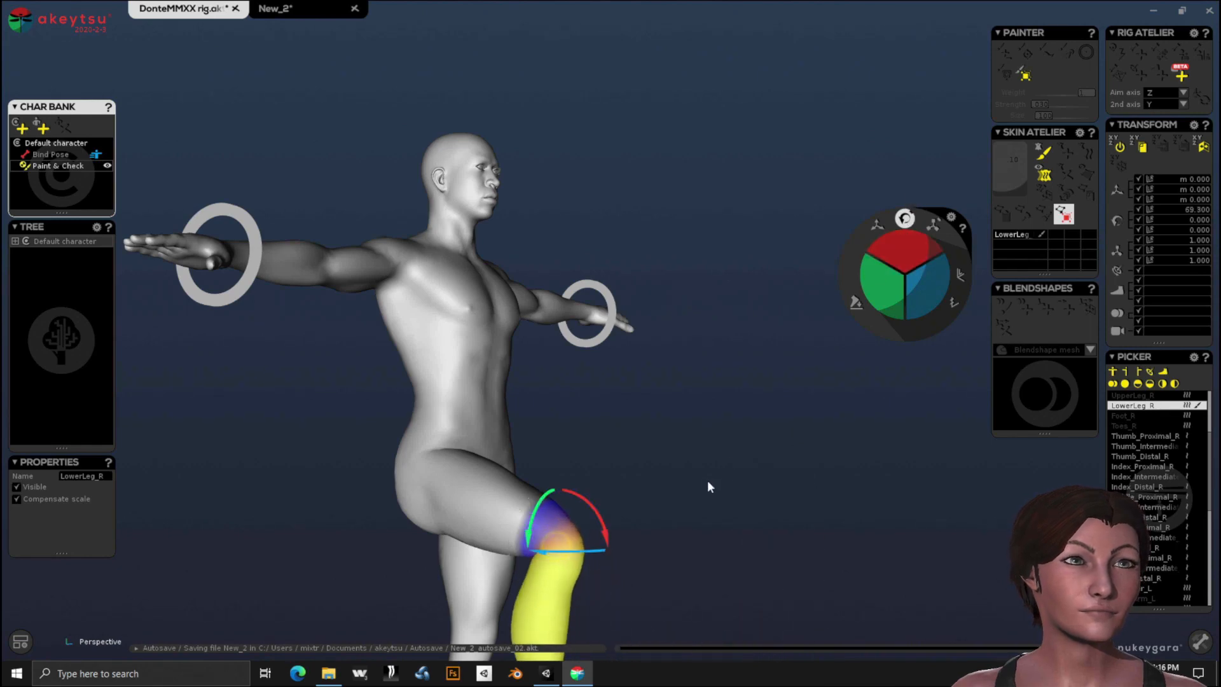
Overlay the wireframe on the mesh and compare the UpperLeg_R and Hips skin weights on the raised right leg from behind.
{"action": "middle_click_drag", "start_coordinate": [724, 454], "coordinate": [891, 440]}
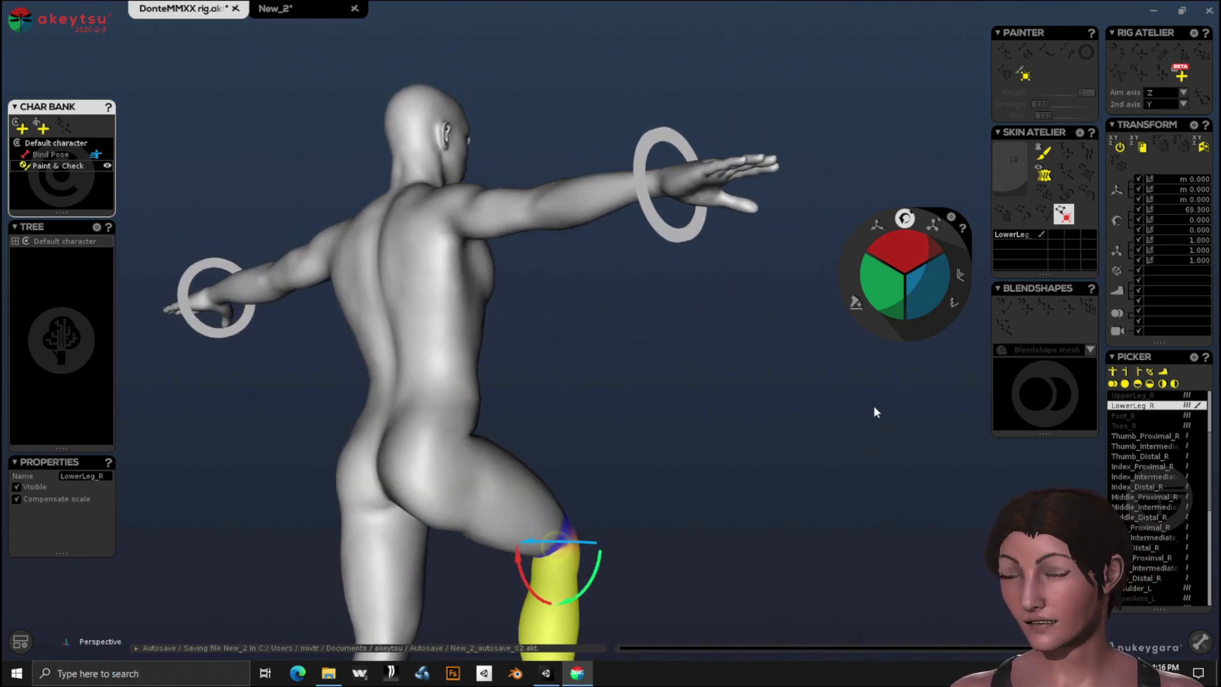
{"action": "key", "text": "4"}
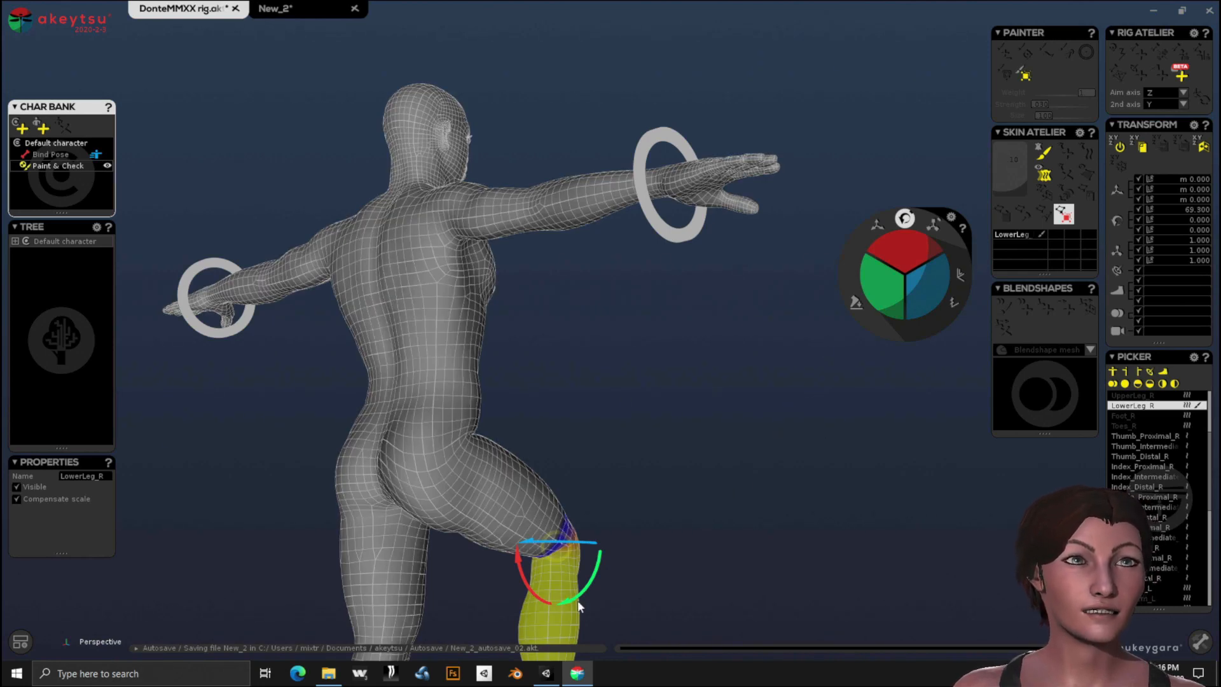
{"action": "left_click", "coordinate": [513, 515]}
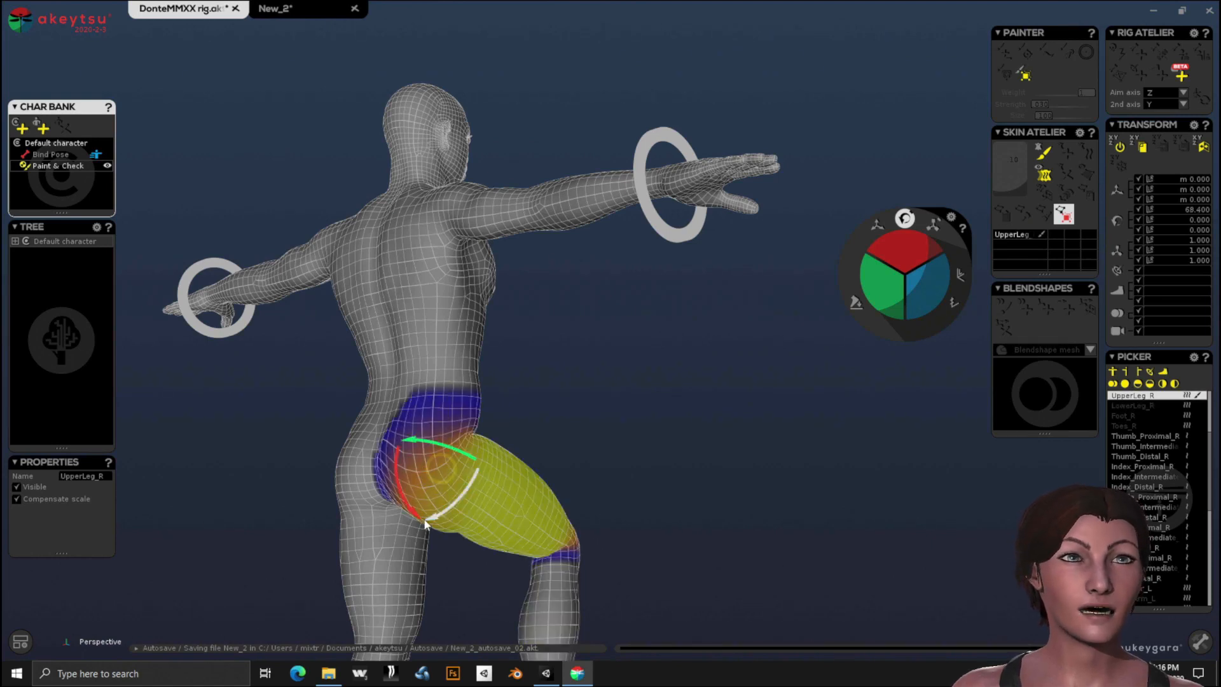
{"action": "left_click", "coordinate": [423, 421]}
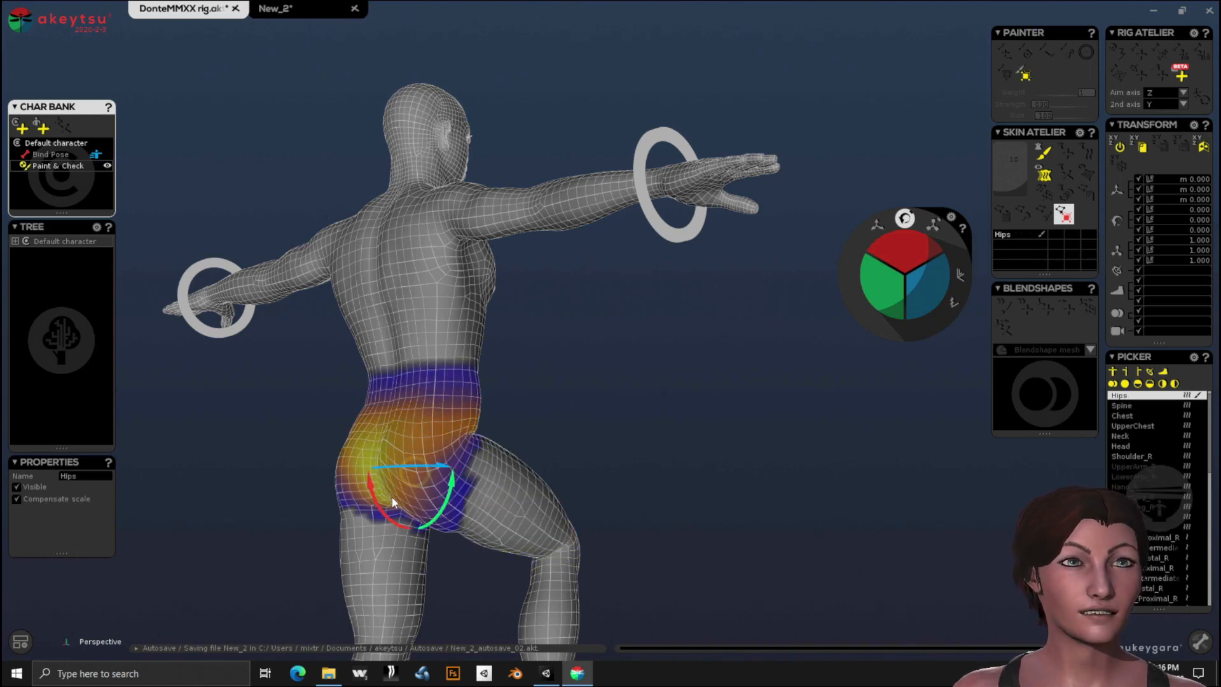
{"action": "left_click", "coordinate": [410, 506]}
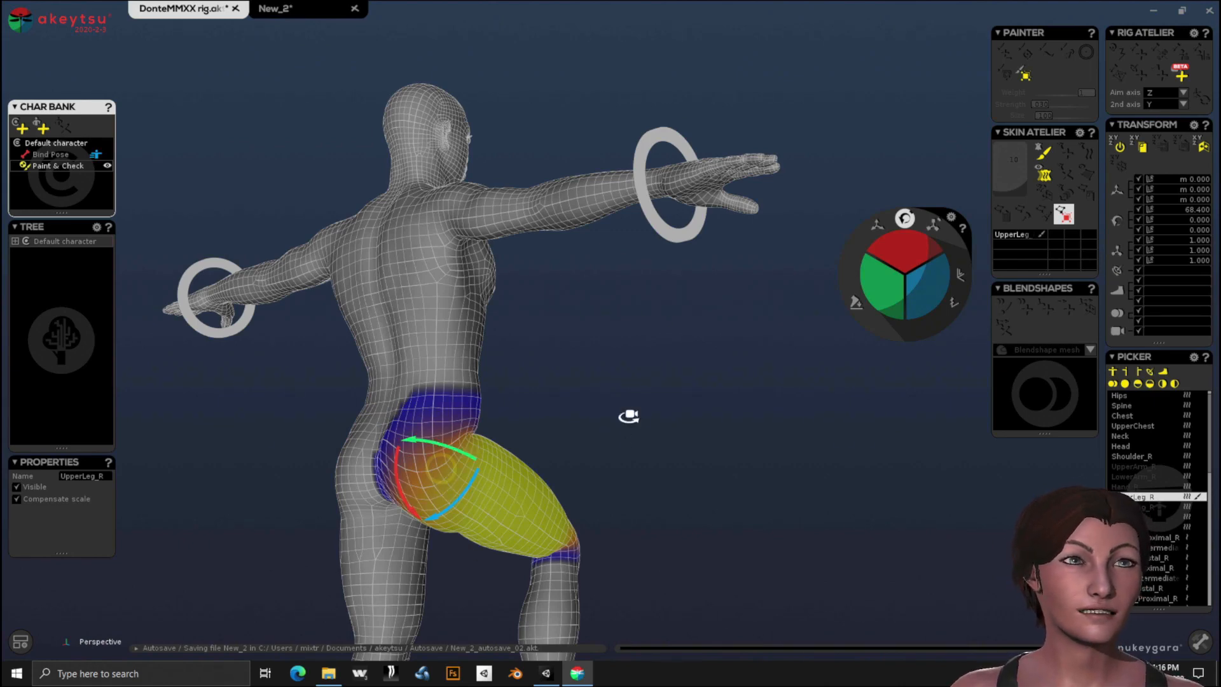
{"action": "right_click_drag", "start_coordinate": [629, 415], "coordinate": [700, 401]}
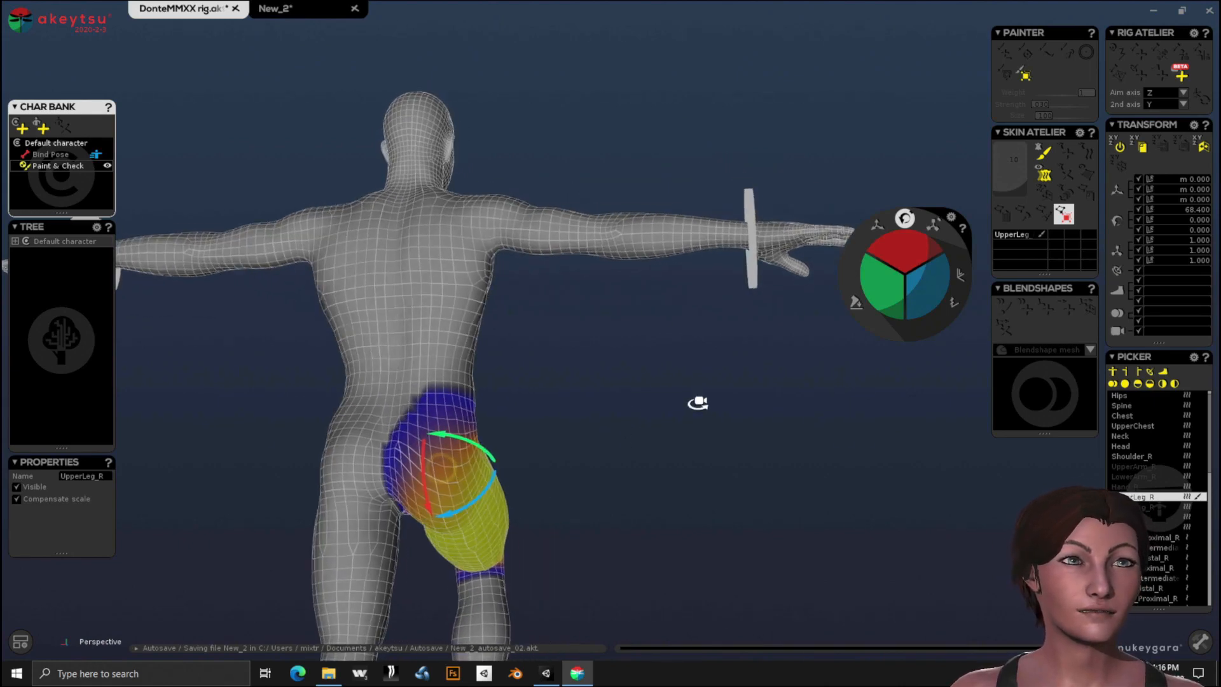
Compare the Hips and Spine skin weights around the pelvis of the raised right leg from behind and the side.
{"action": "left_click", "coordinate": [391, 490]}
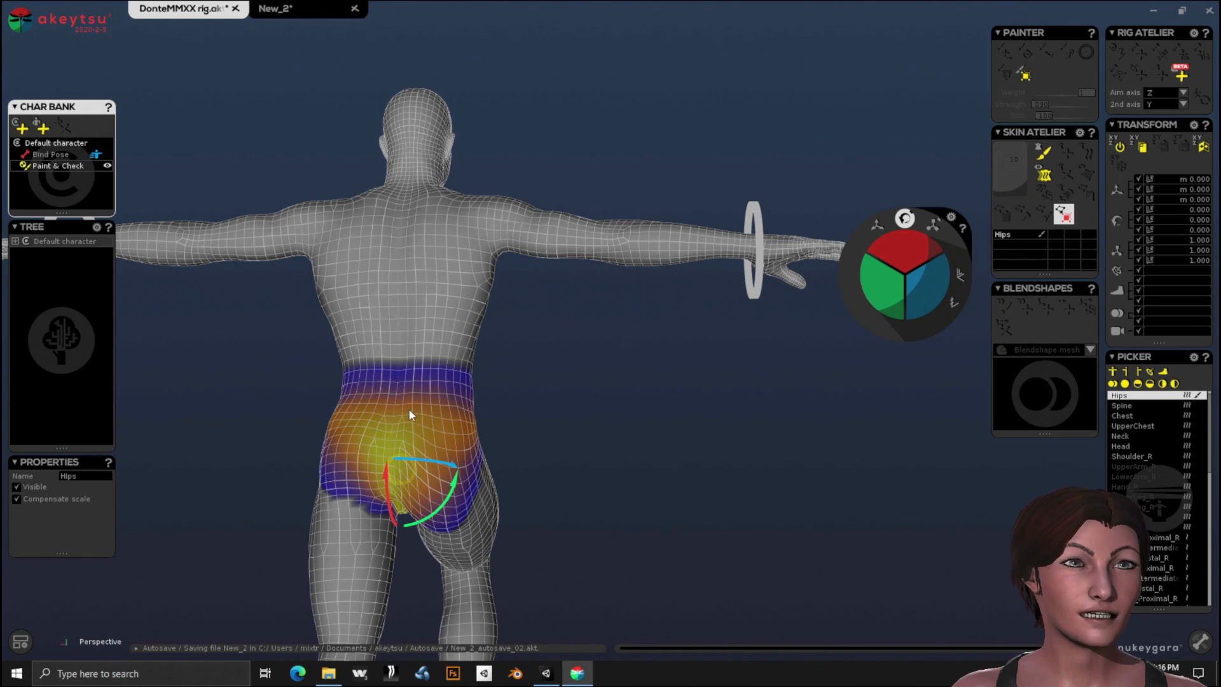
{"action": "left_click", "coordinate": [396, 383]}
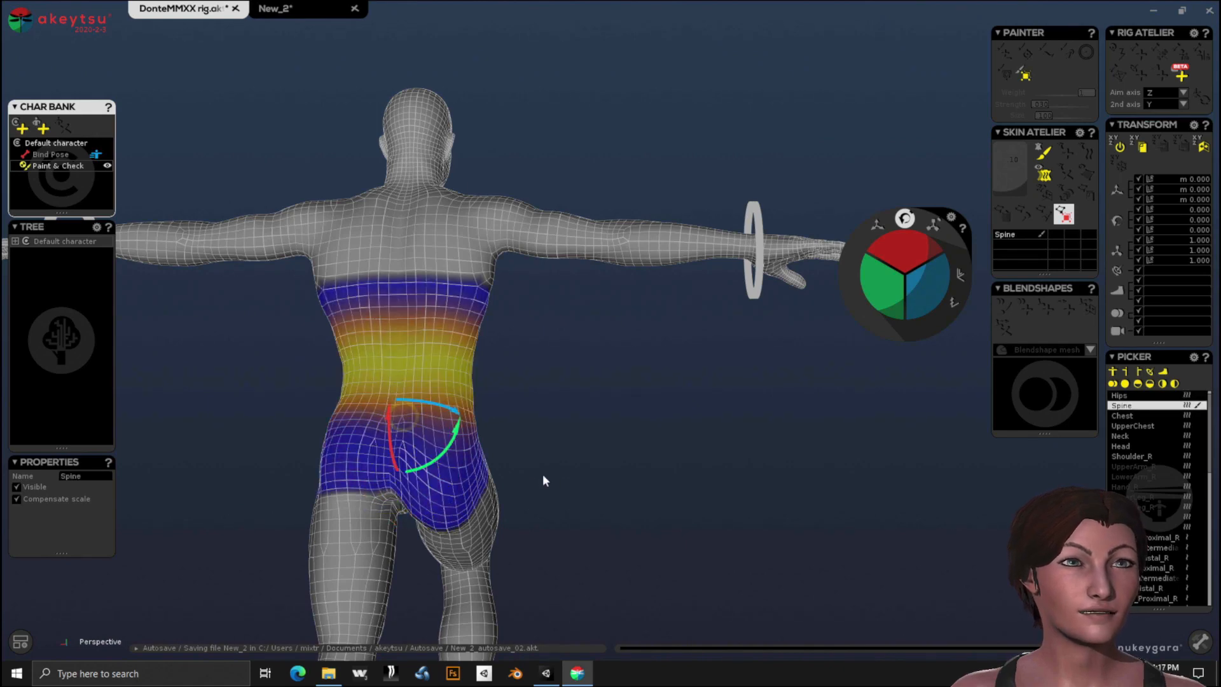
{"action": "middle_click_drag", "start_coordinate": [614, 478], "coordinate": [435, 517]}
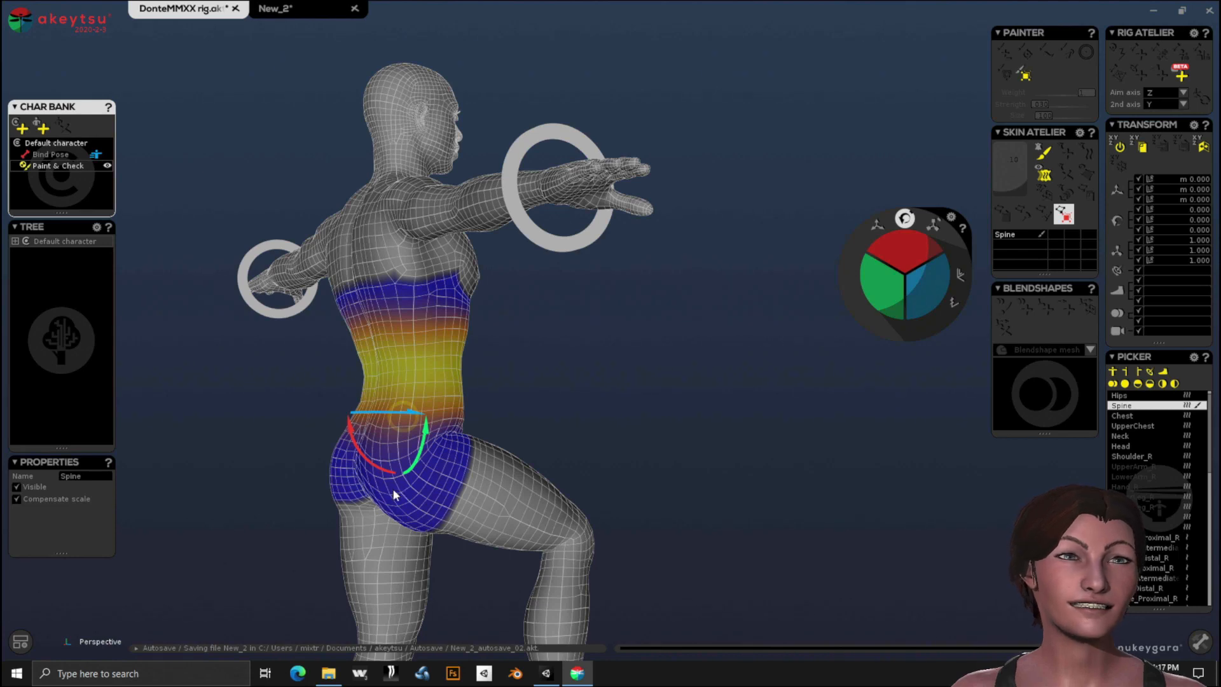
Lower the raised right leg and swing it outward by rotating UpperLeg_R to about 38.831, 26.906, 19.632 degrees.
{"action": "left_click", "coordinate": [534, 526]}
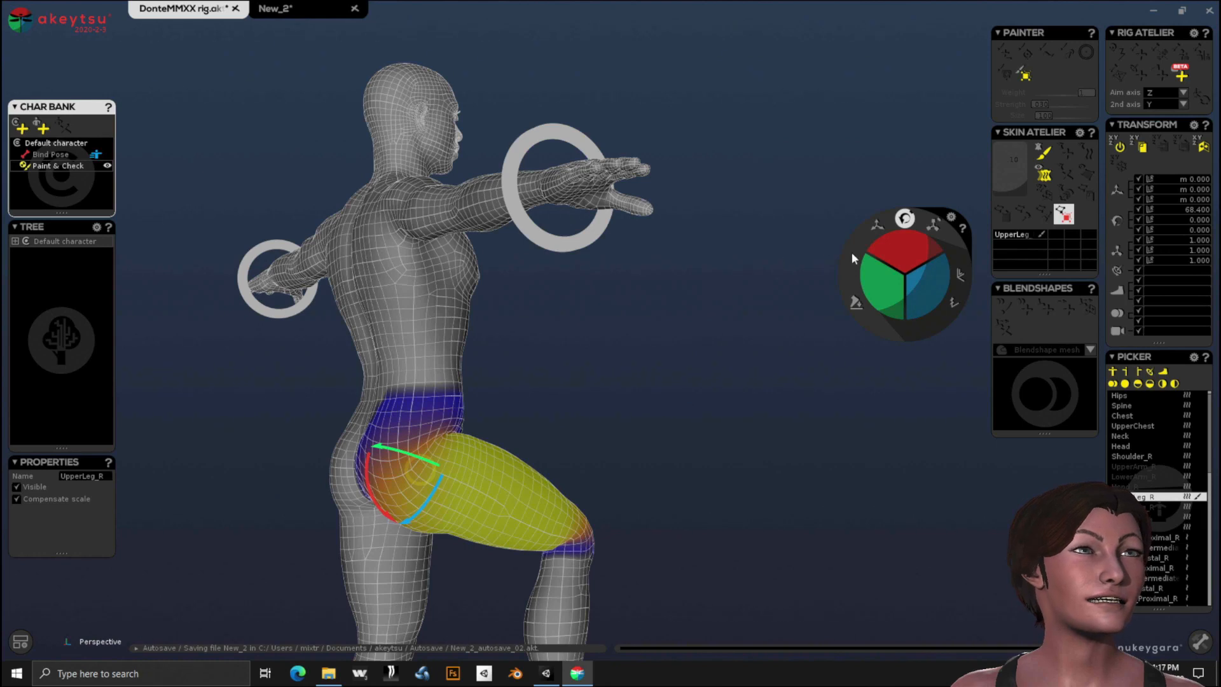
{"action": "mouse_move", "coordinate": [904, 254]}
{"action": "left_mouse_down"}
{"action": "mouse_move", "coordinate": [899, 304]}
{"action": "mouse_move", "coordinate": [911, 236]}
{"action": "mouse_move", "coordinate": [908, 296]}
{"action": "mouse_move", "coordinate": [915, 282]}
{"action": "mouse_move", "coordinate": [916, 230]}
{"action": "mouse_move", "coordinate": [916, 269]}
{"action": "left_mouse_up"}
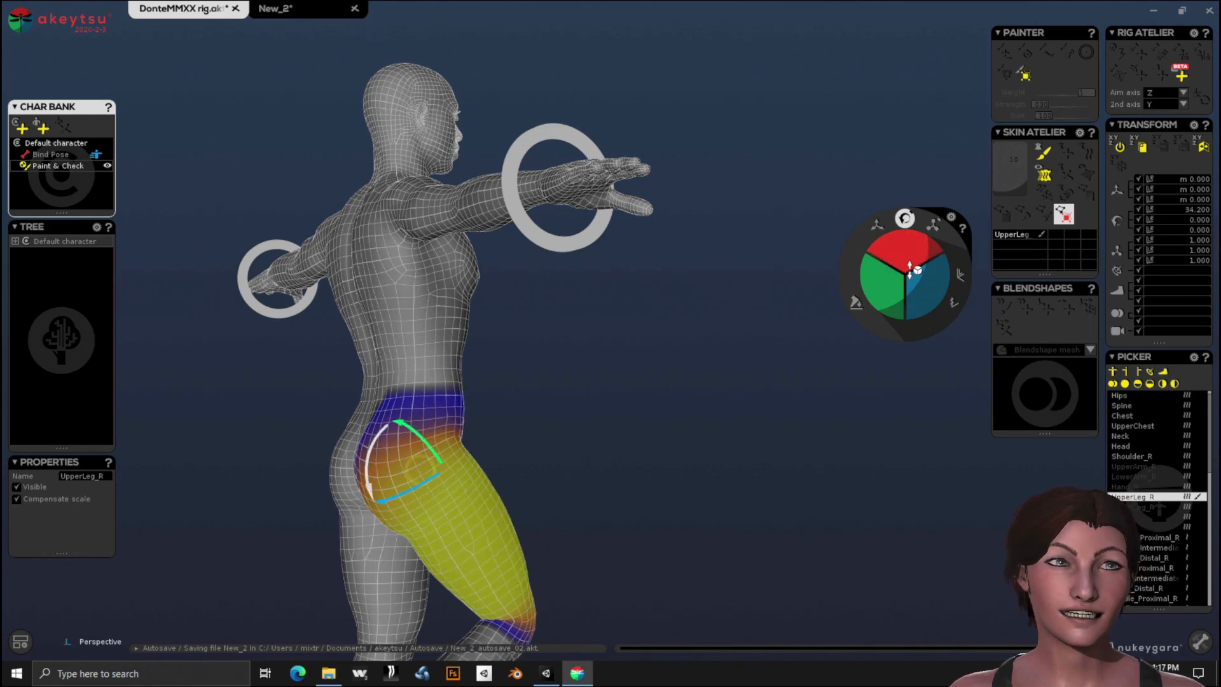
{"action": "middle_click_drag", "start_coordinate": [715, 430], "coordinate": [466, 448]}
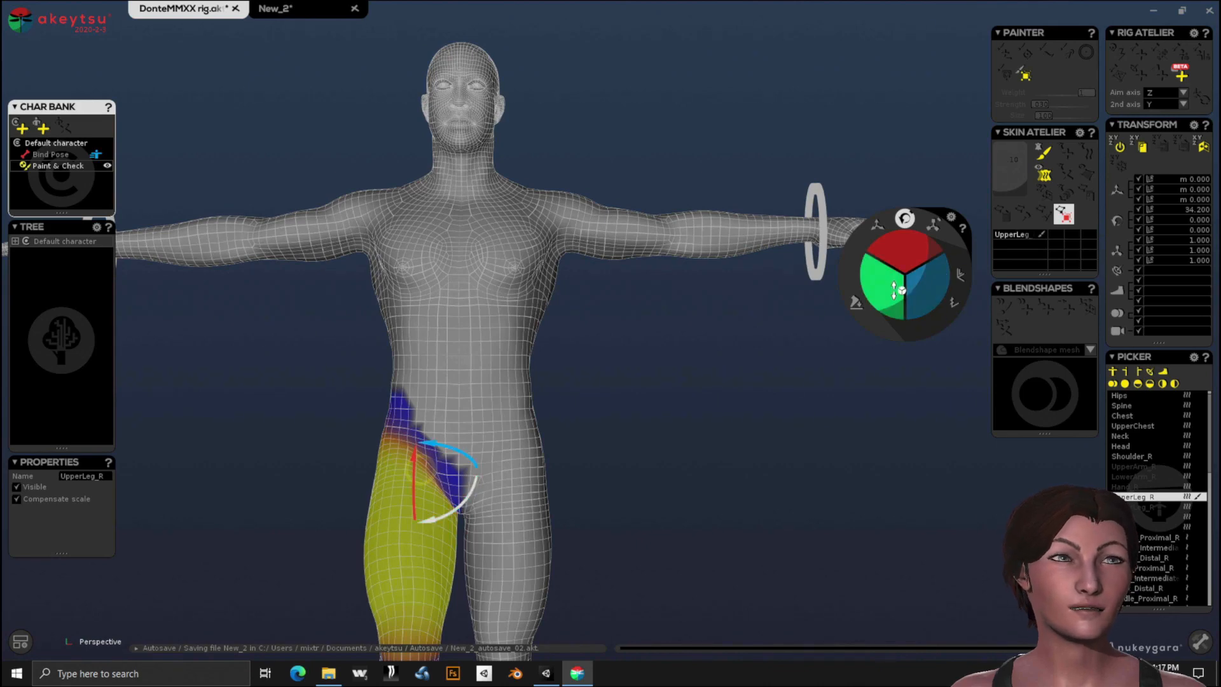
{"action": "left_click_drag", "start_coordinate": [889, 290], "coordinate": [900, 269]}
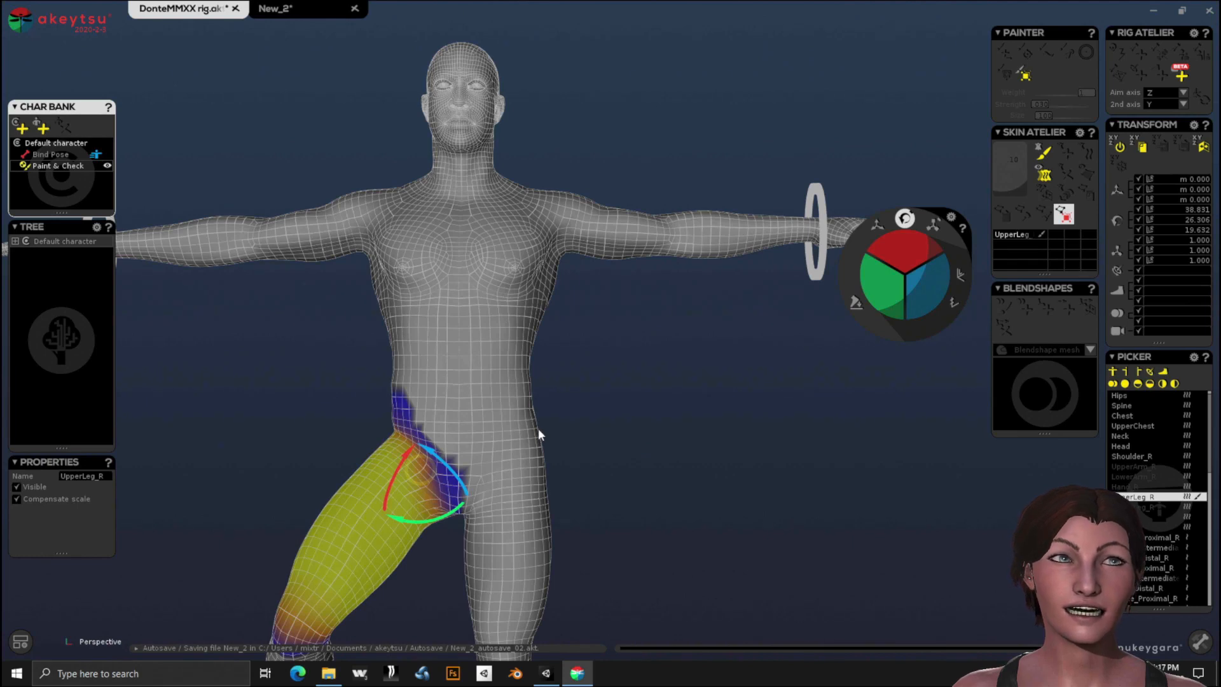
Examine the skin weights of the left arm, Spine, Shoulder_R and UpperArm_R joints from the front.
{"action": "left_click", "coordinate": [741, 228]}
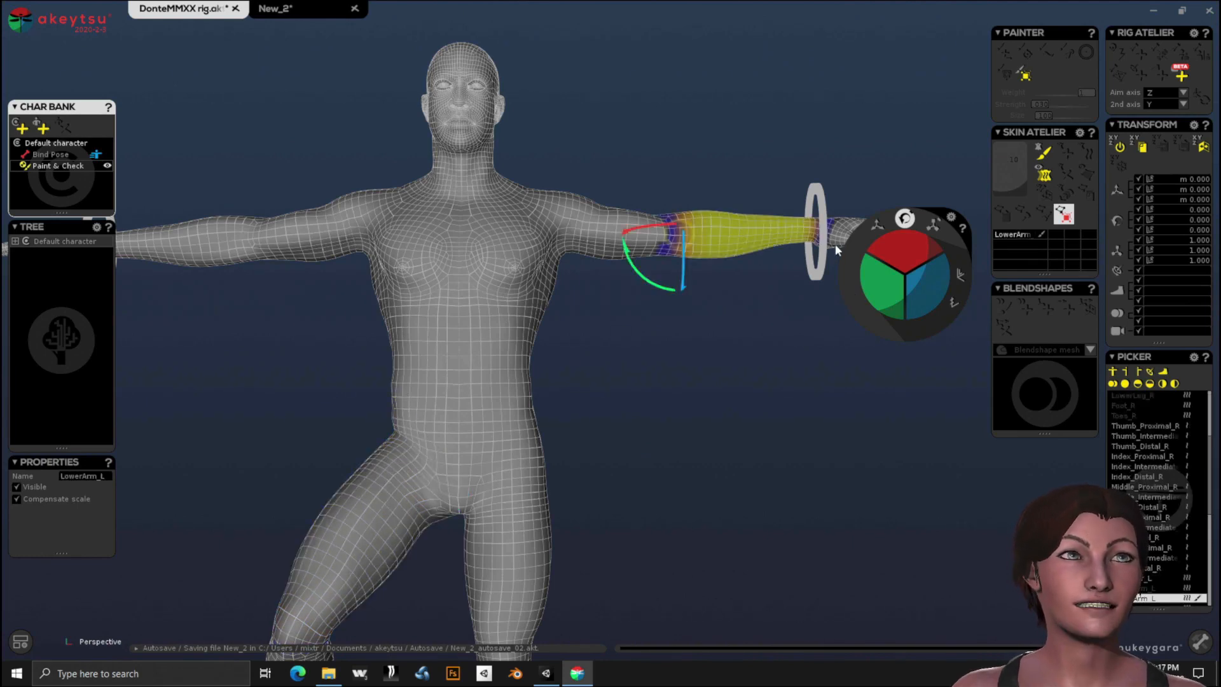
{"action": "left_click", "coordinate": [574, 221]}
{"action": "left_click", "coordinate": [468, 331]}
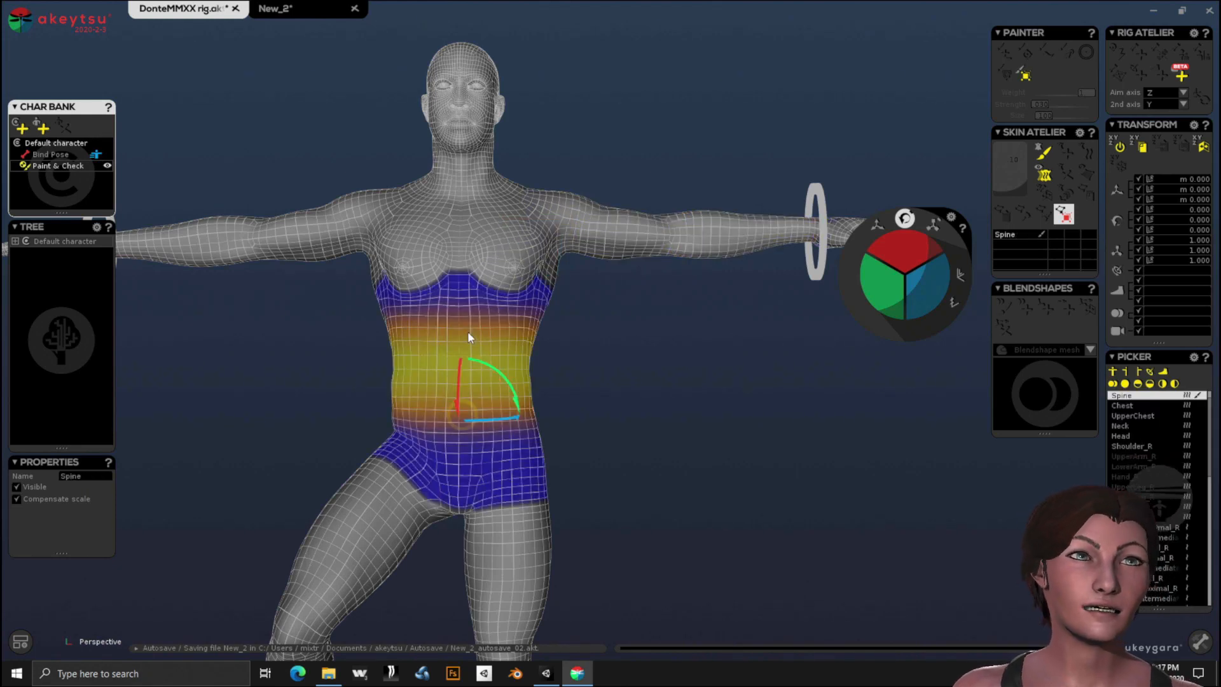
{"action": "left_click", "coordinate": [357, 234]}
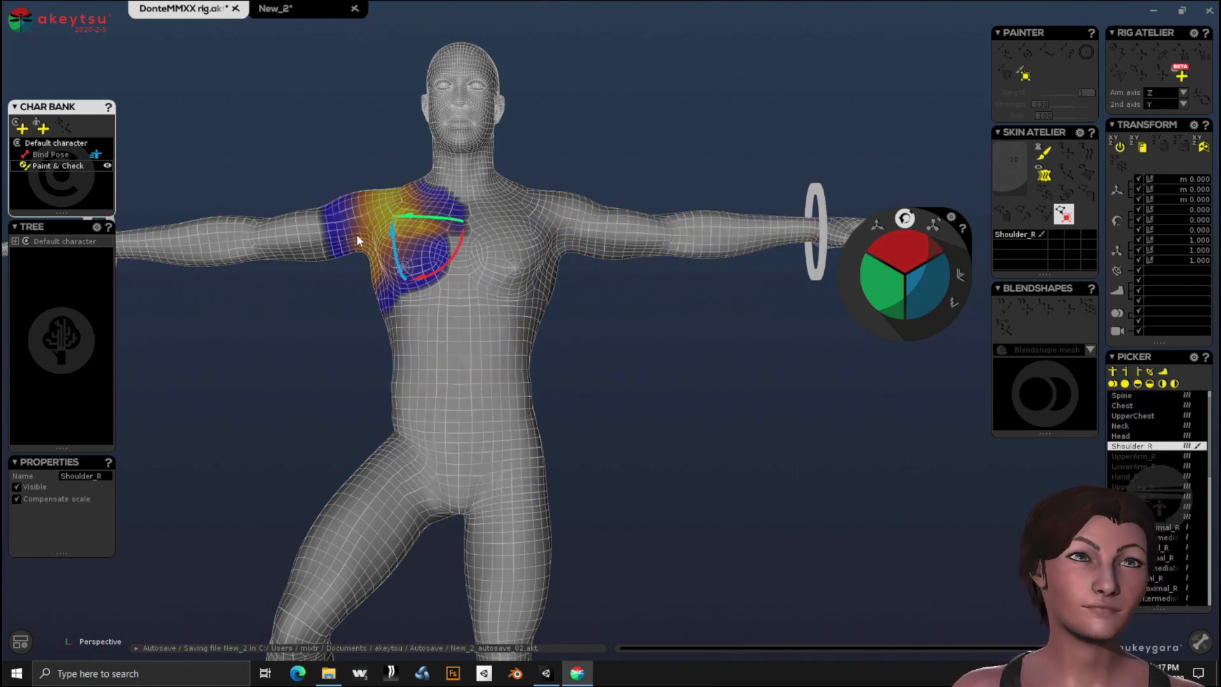
{"action": "left_click", "coordinate": [336, 226]}
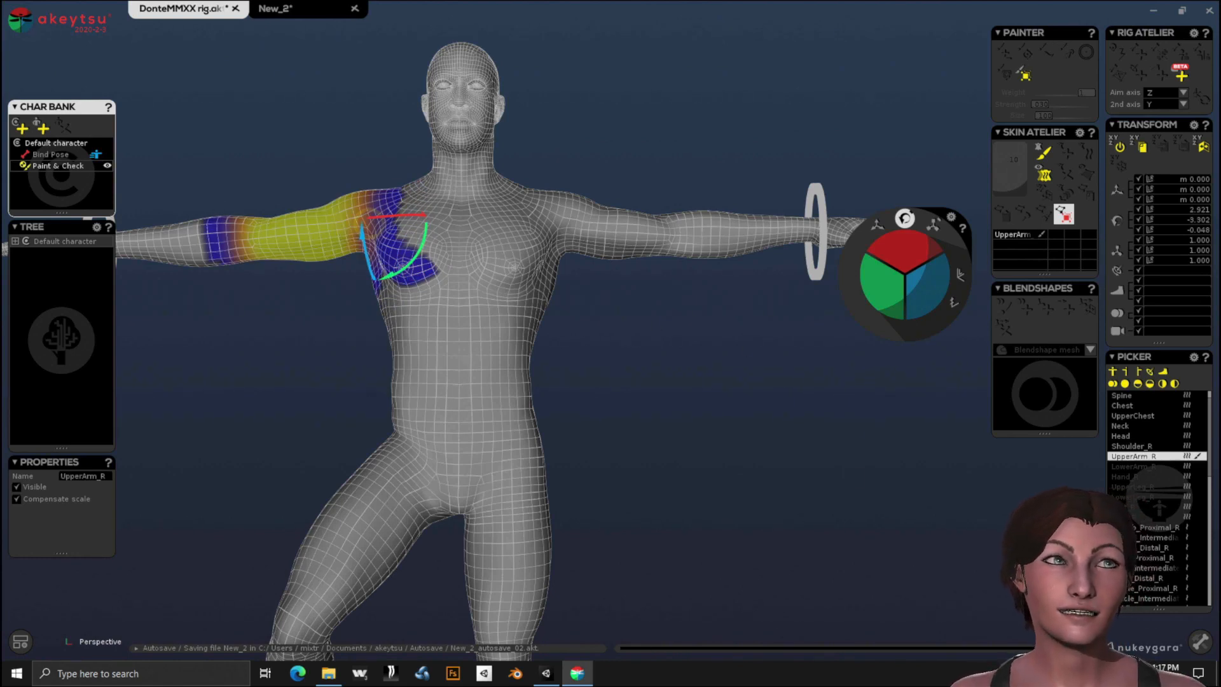
View the character in animation mode, return to rigging mode and inspect the UpperArm_R weights around the armpit.
{"action": "left_click", "coordinate": [1196, 637]}
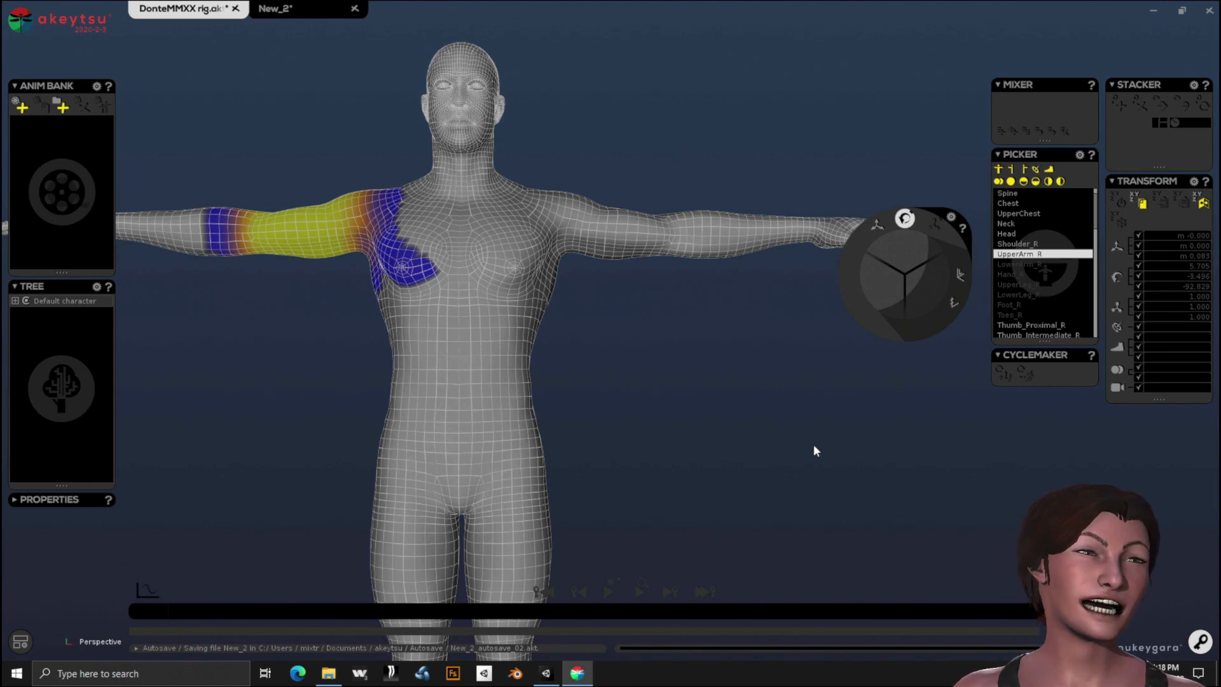
{"action": "left_click", "coordinate": [1202, 644]}
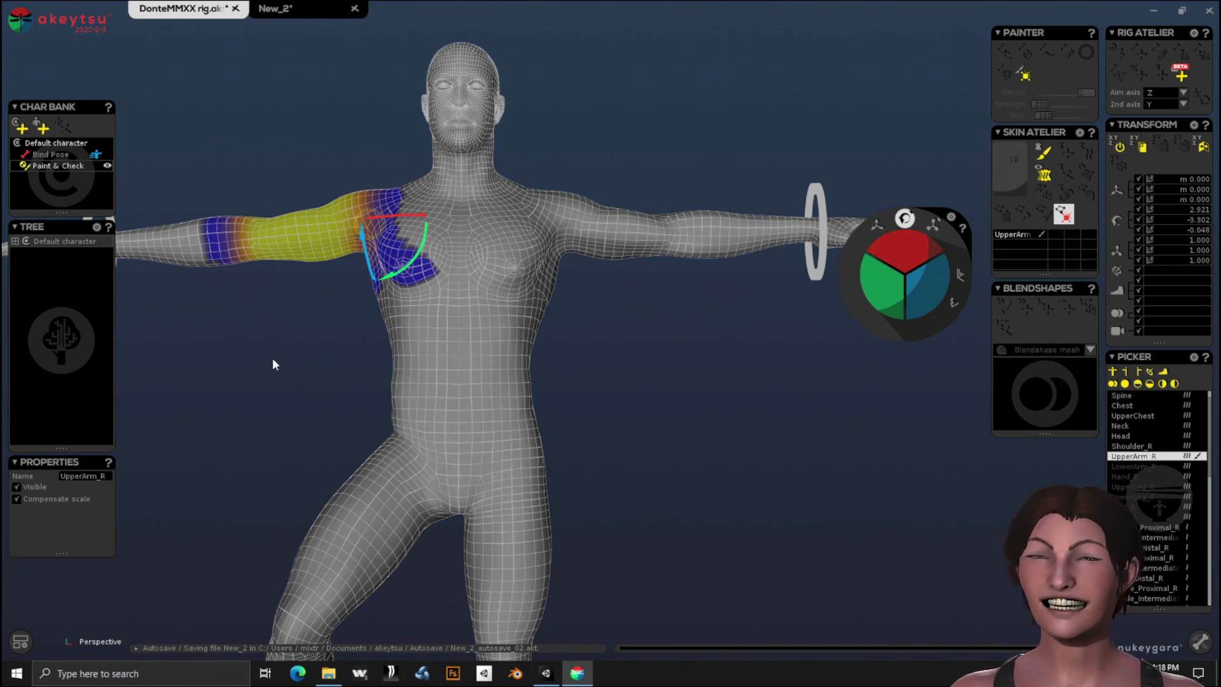
{"action": "right_click_drag", "start_coordinate": [274, 363], "coordinate": [337, 349]}
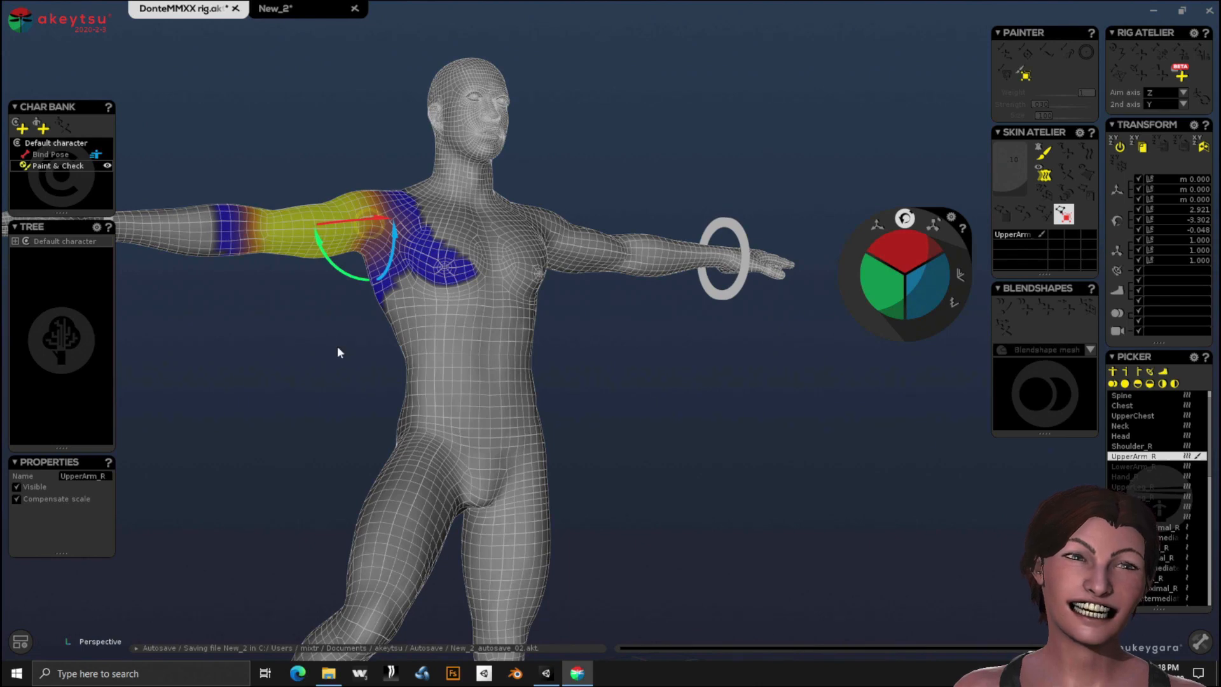
{"action": "right_click_drag", "start_coordinate": [307, 349], "coordinate": [275, 317]}
Lower the right arm and bring it forward by moving the IK_Hand_R controller to about 0.247, -0.129, 0.300 m.
{"action": "left_click", "coordinate": [213, 247]}
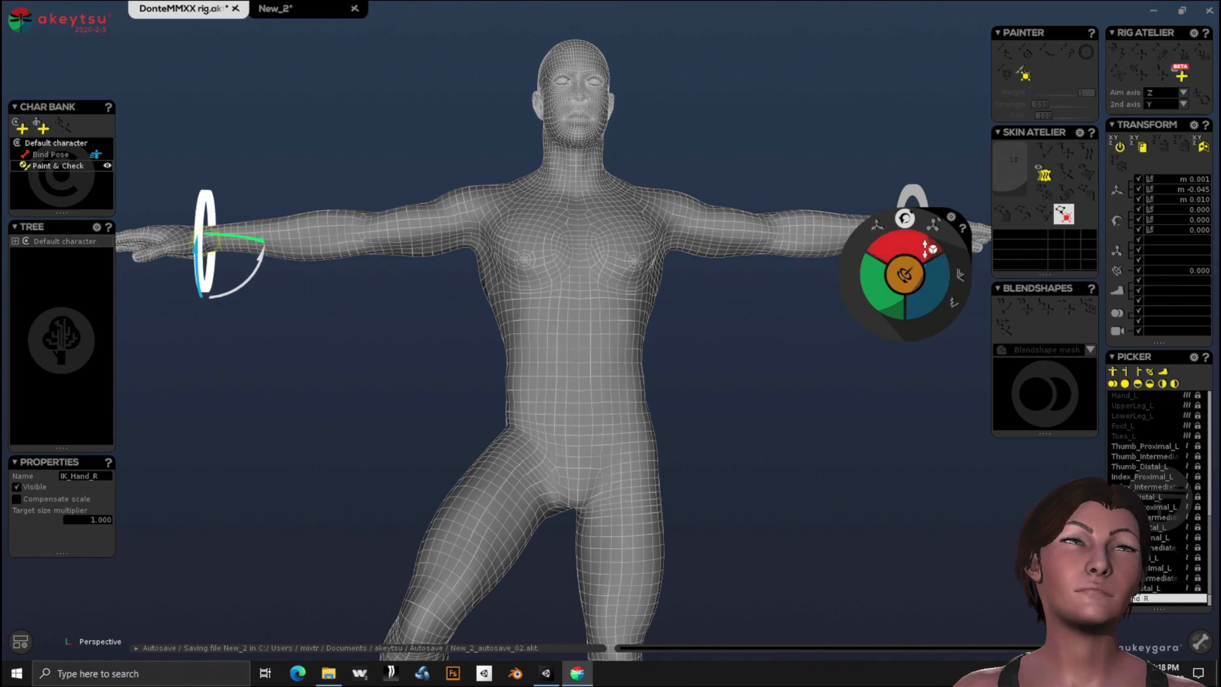
{"action": "left_click", "coordinate": [876, 229]}
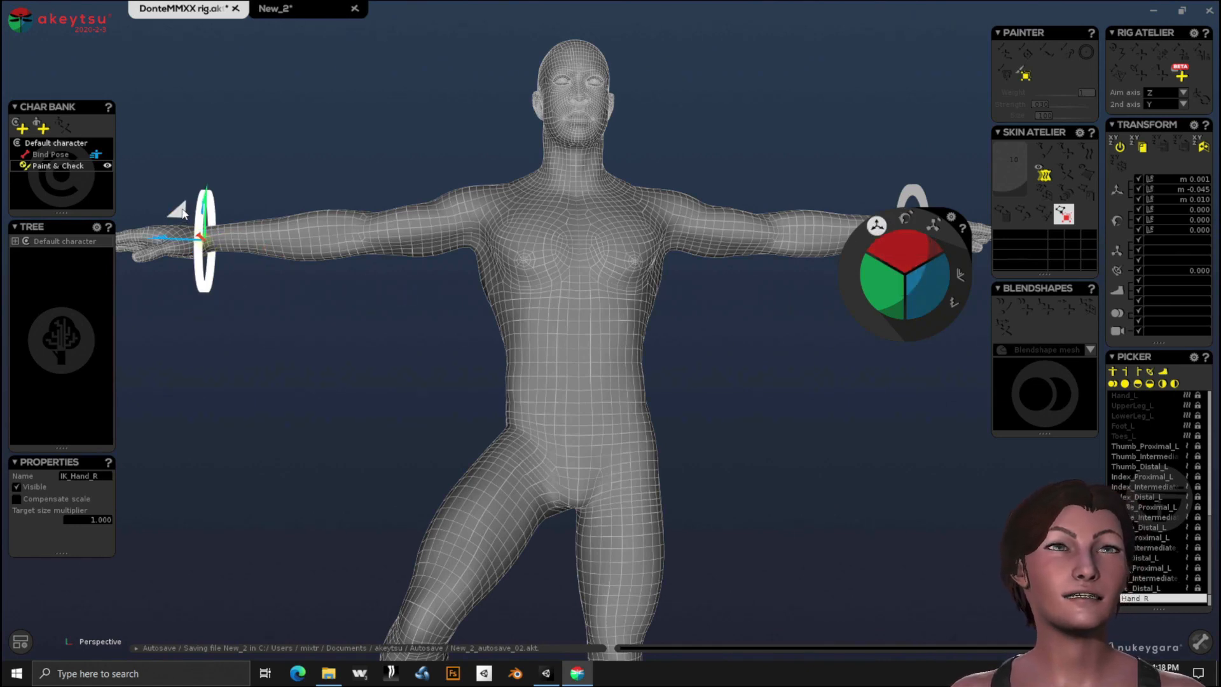
{"action": "left_click_drag", "start_coordinate": [183, 213], "coordinate": [293, 327]}
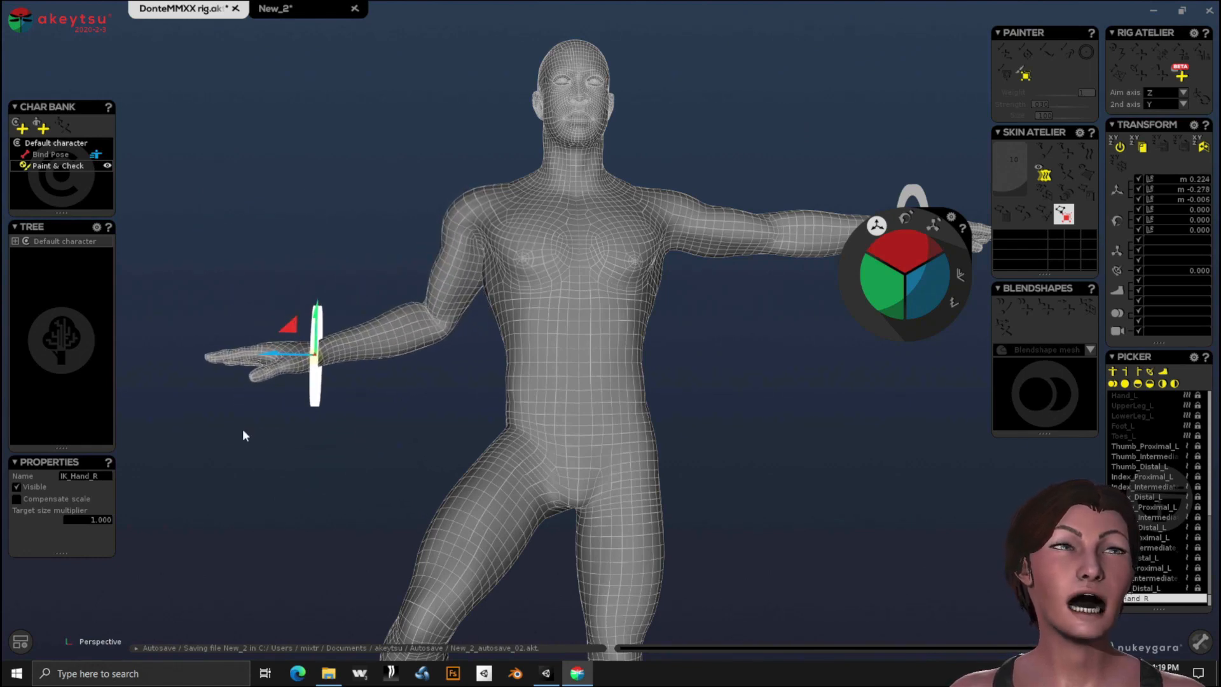
{"action": "right_click_drag", "start_coordinate": [221, 485], "coordinate": [375, 490]}
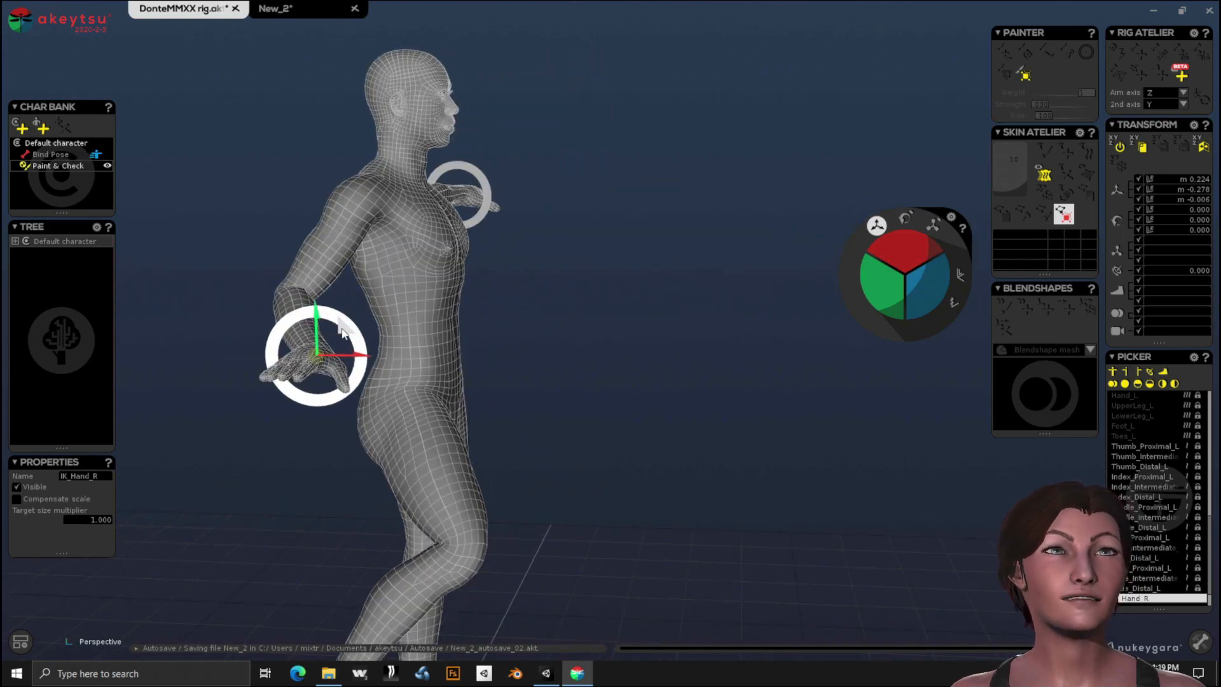
{"action": "left_click_drag", "start_coordinate": [342, 332], "coordinate": [474, 291]}
{"action": "left_click_drag", "start_coordinate": [507, 280], "coordinate": [490, 260]}
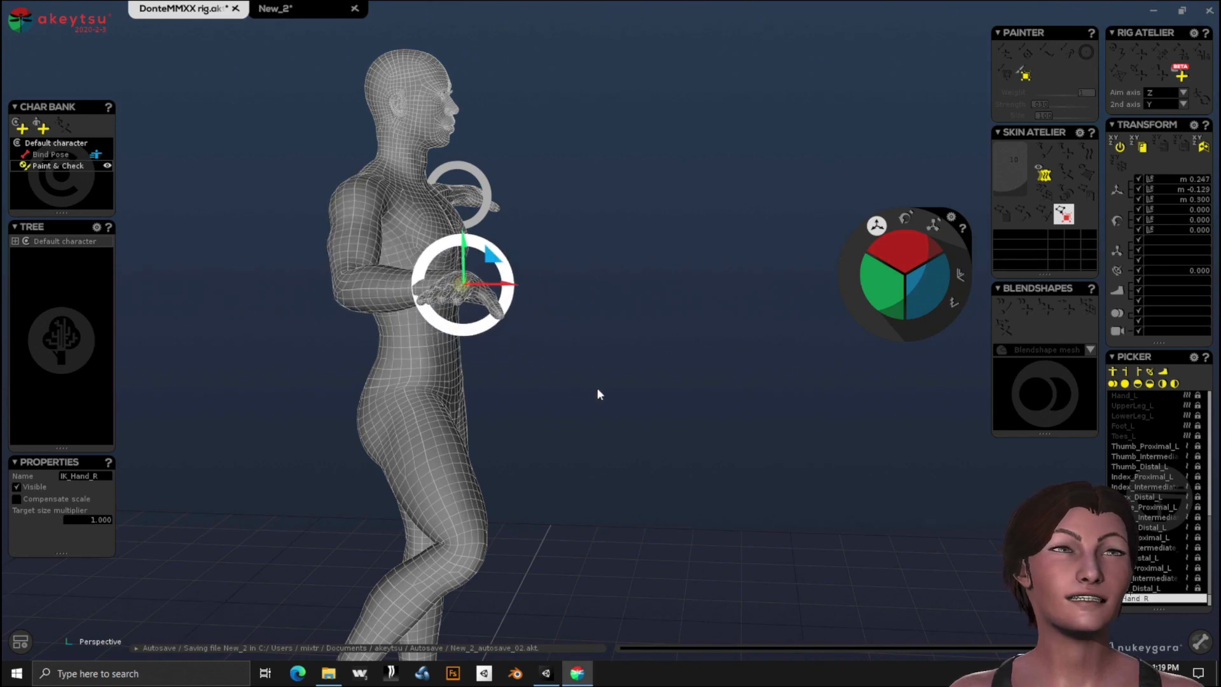
Raise the right thigh further by rotating UpperLeg_R around its X axis to about 52.331 degrees.
{"action": "middle_click_drag", "start_coordinate": [596, 388], "coordinate": [442, 447]}
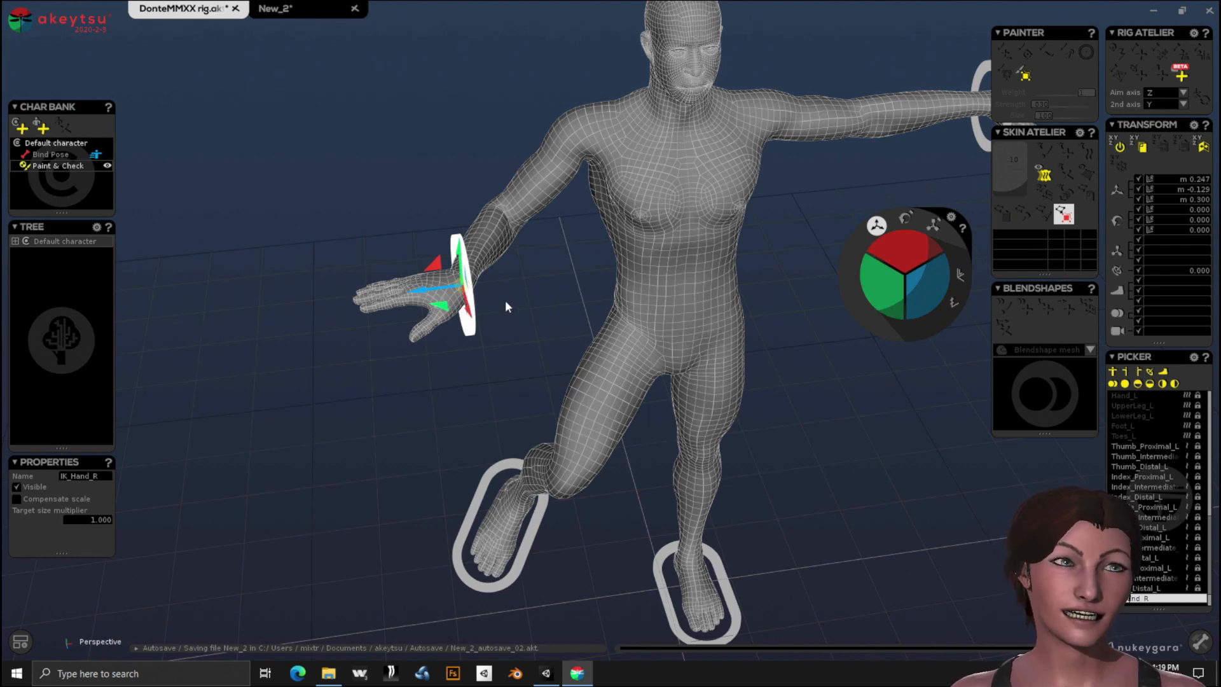
{"action": "left_click", "coordinate": [611, 399]}
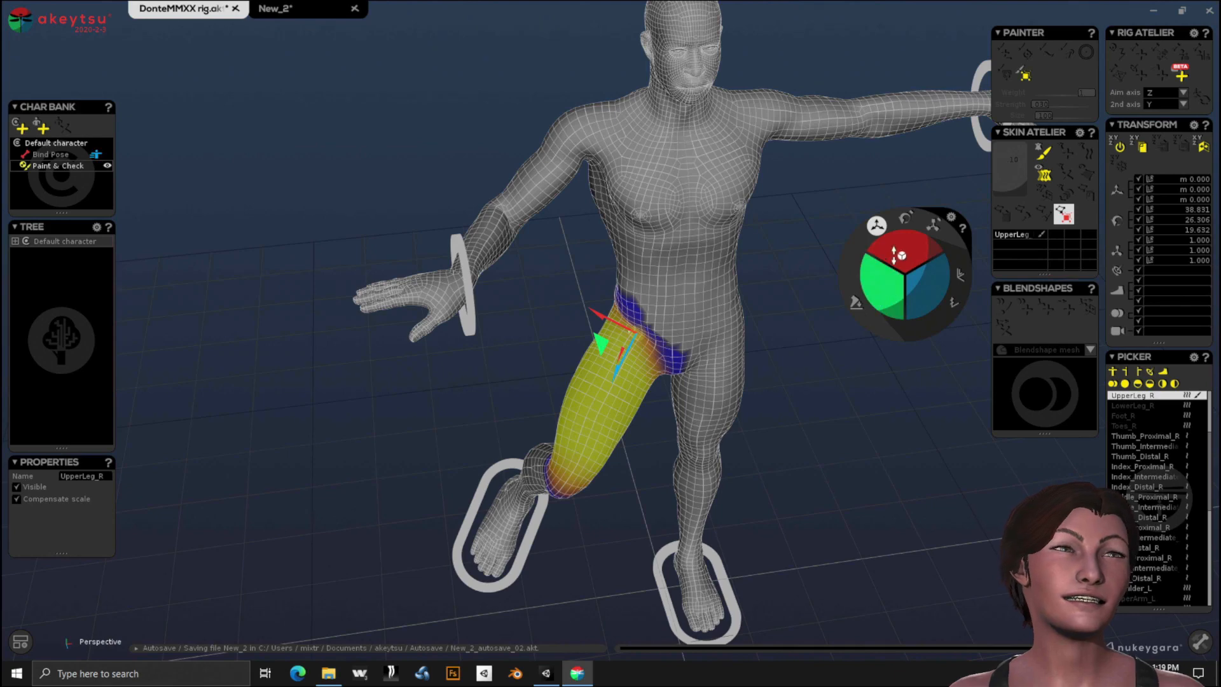
{"action": "left_click", "coordinate": [905, 219]}
{"action": "left_click_drag", "start_coordinate": [905, 239], "coordinate": [913, 244]}
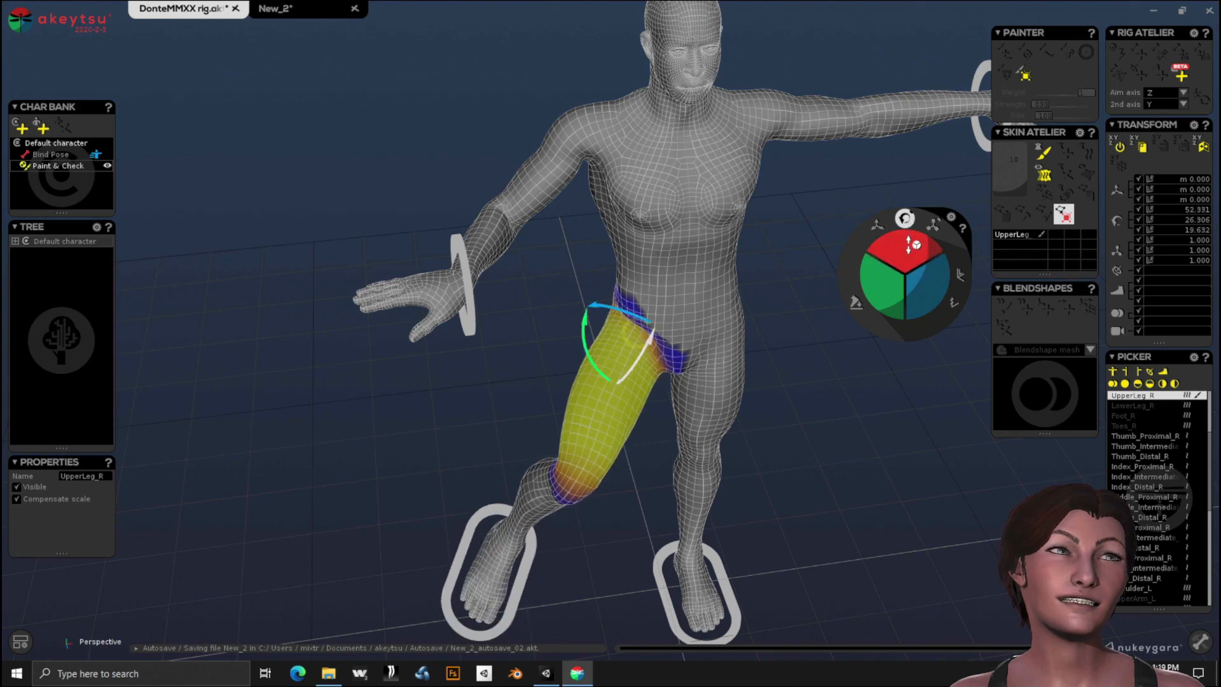